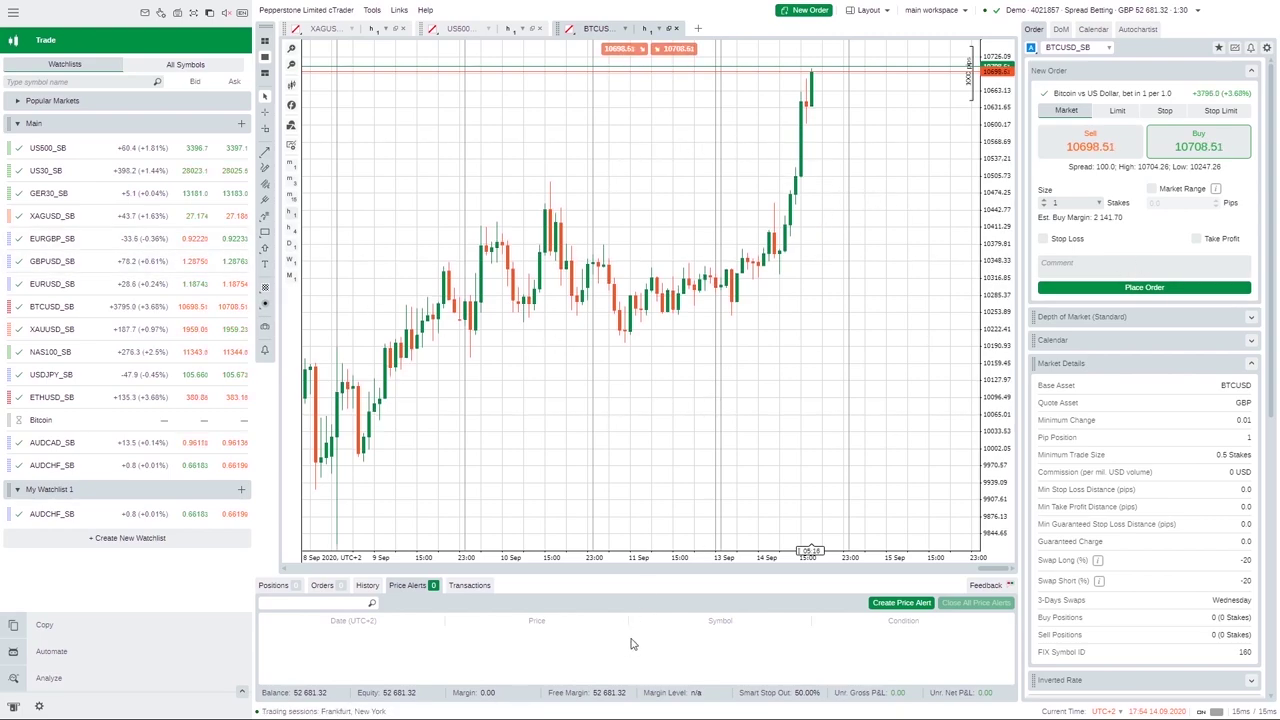
- Hide the main menu, the active symbol panel and the trade watch from the workspace layout
{"action": "left_click", "coordinate": [872, 11]}
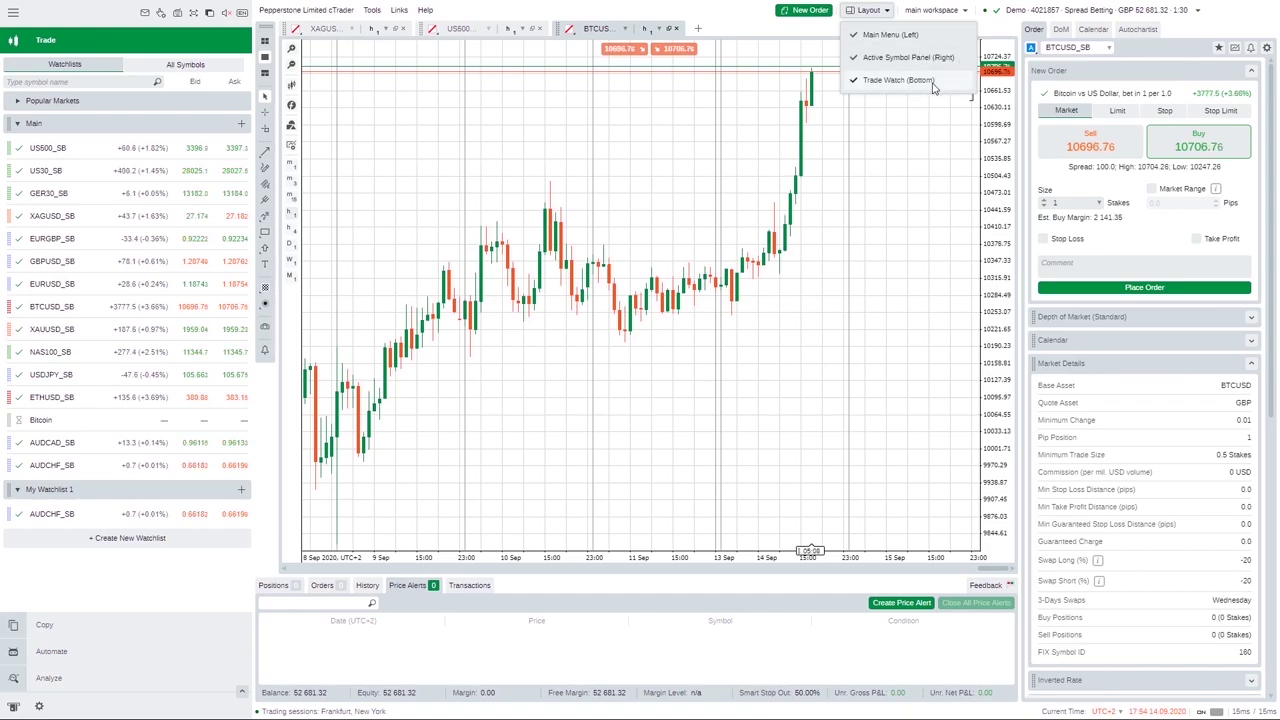
{"action": "left_click", "coordinate": [884, 36]}
{"action": "left_click", "coordinate": [886, 57]}
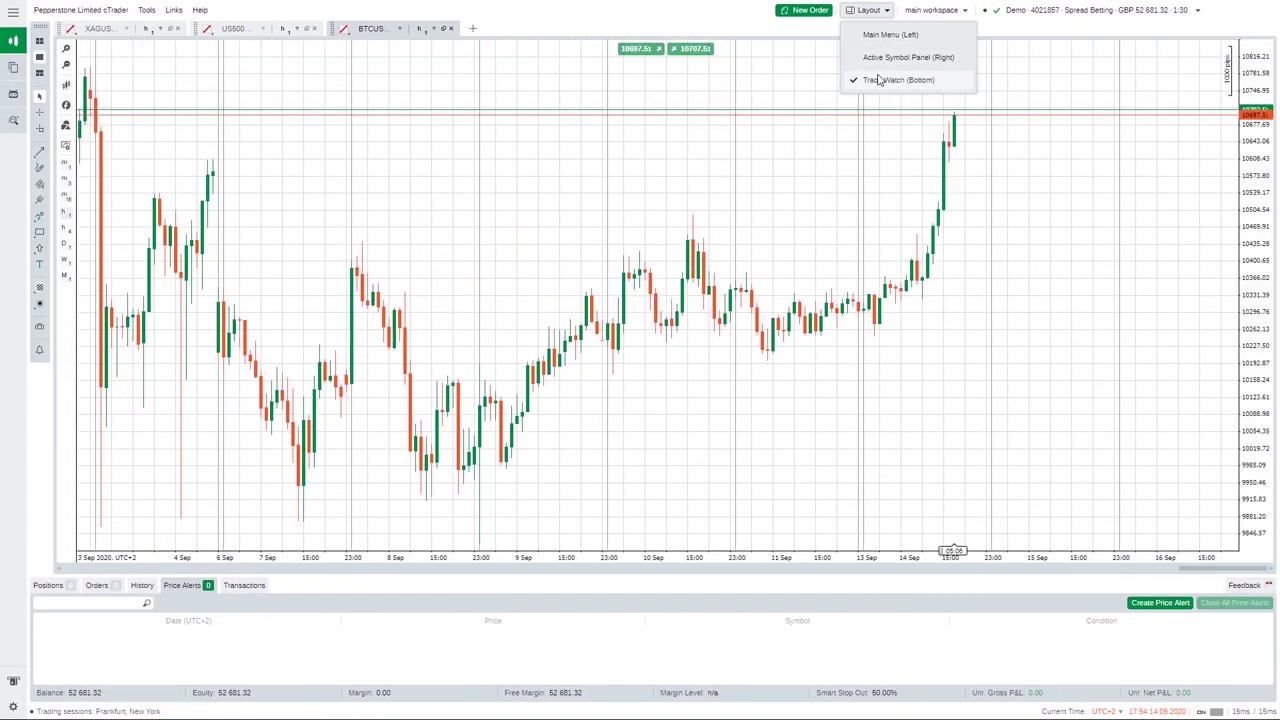
{"action": "left_click", "coordinate": [880, 80]}
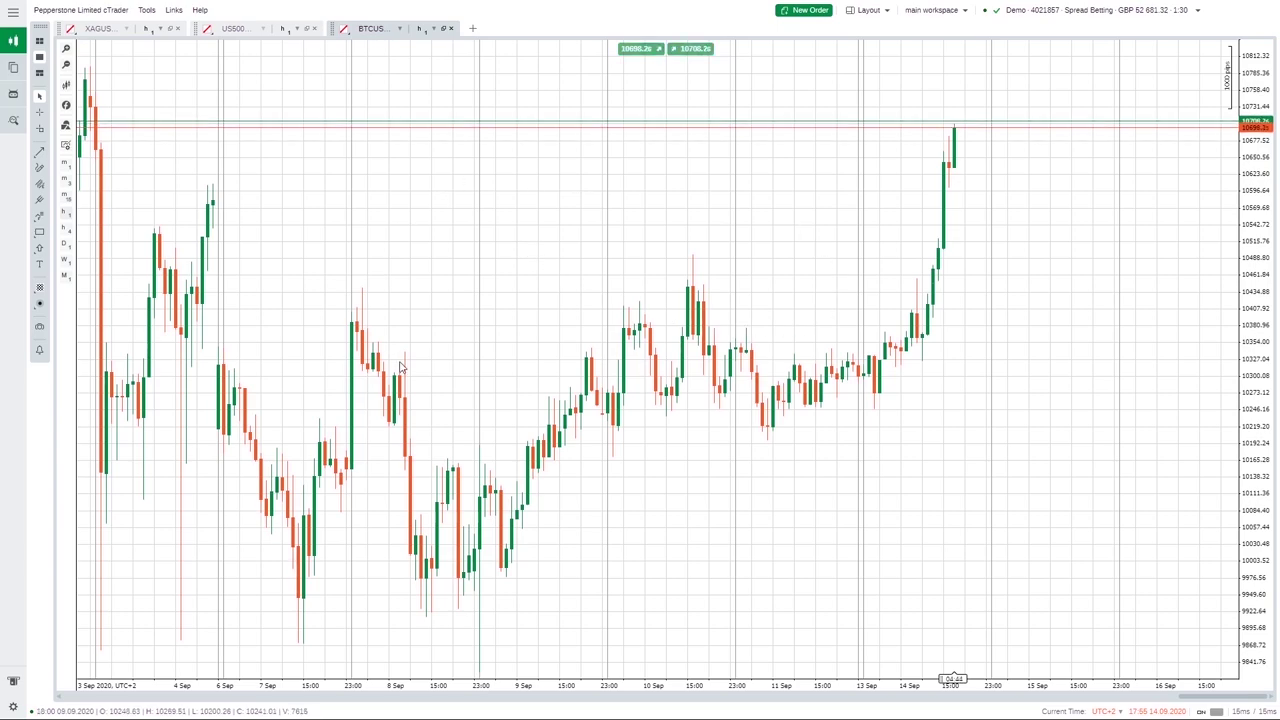
- Restore the main menu, the active symbol panel and the trade watch in the workspace layout
{"action": "left_click", "coordinate": [885, 13]}
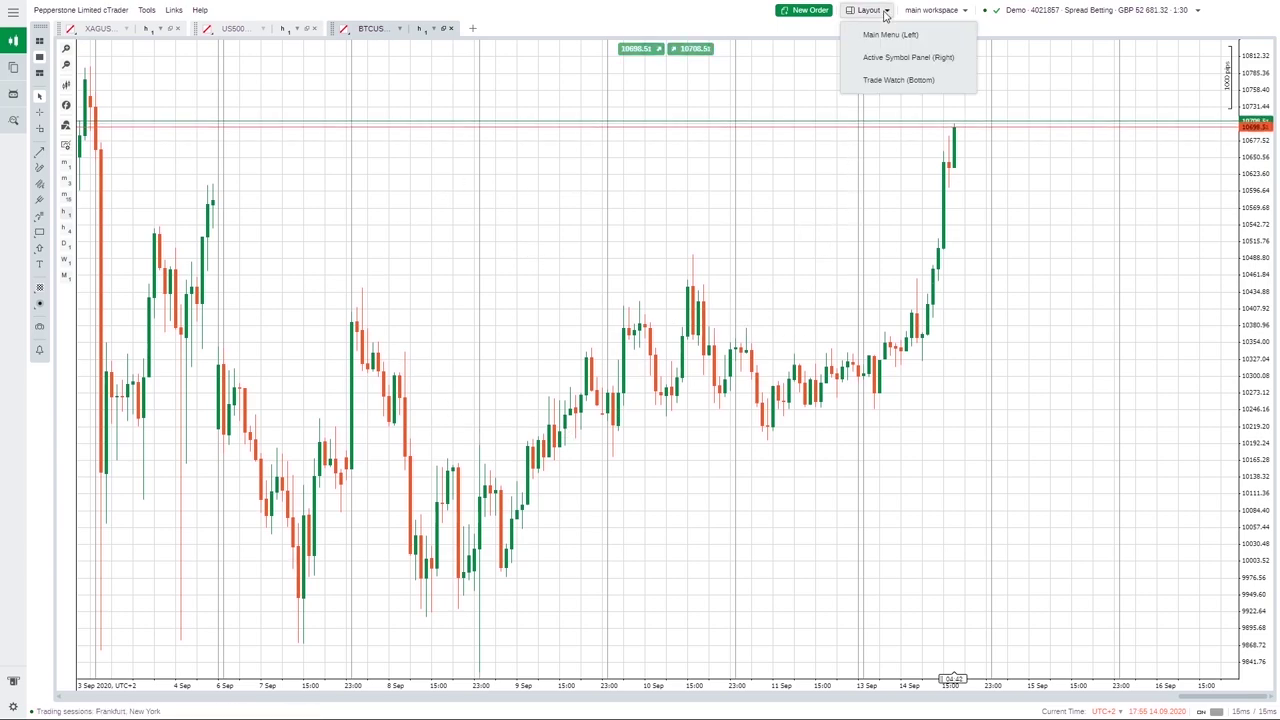
{"action": "left_click", "coordinate": [878, 57]}
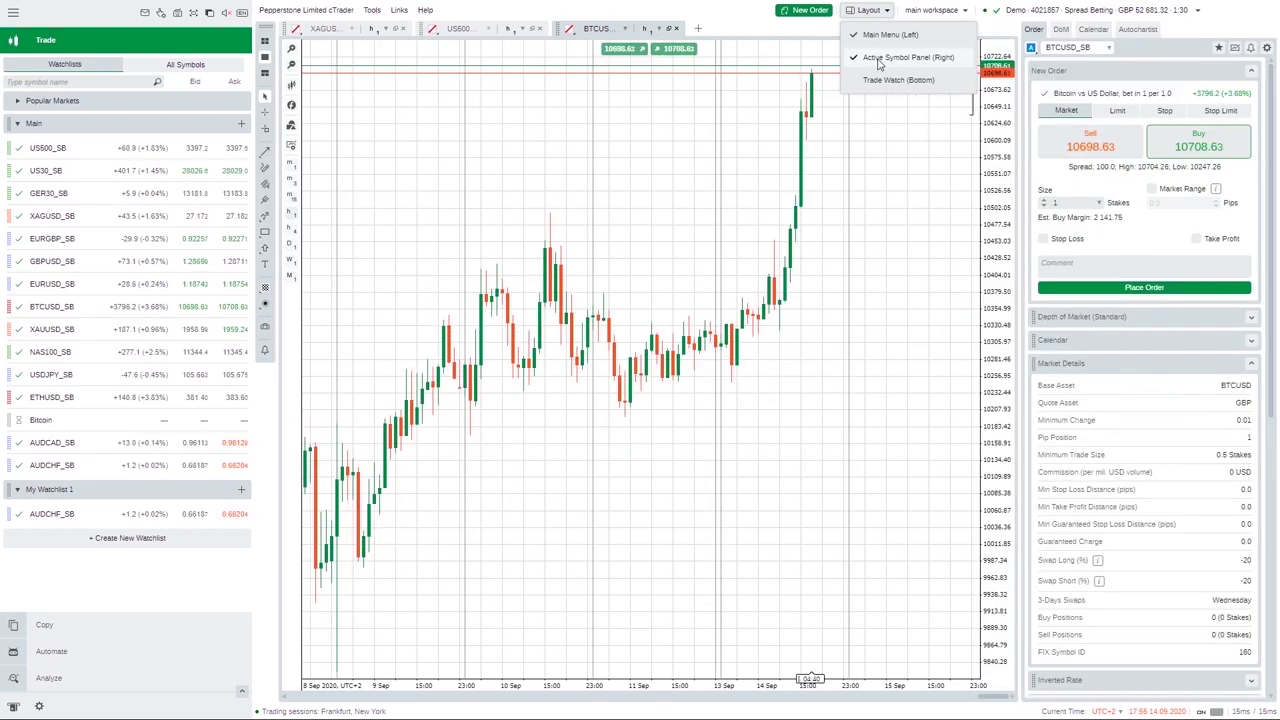
{"action": "left_click", "coordinate": [877, 80]}
{"action": "left_click", "coordinate": [846, 262]}
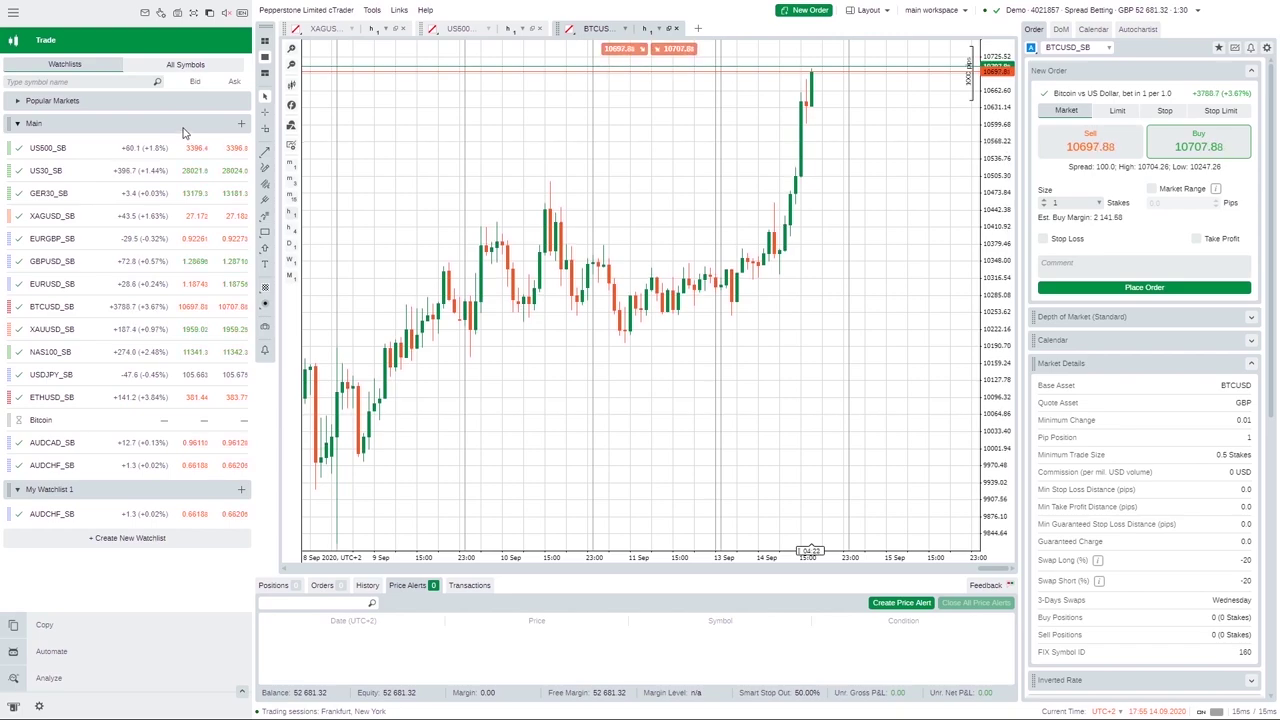
- Browse the full symbol list, collapsing the Forex group to see the market categories and looking through its currency pairs
{"action": "left_click", "coordinate": [185, 64]}
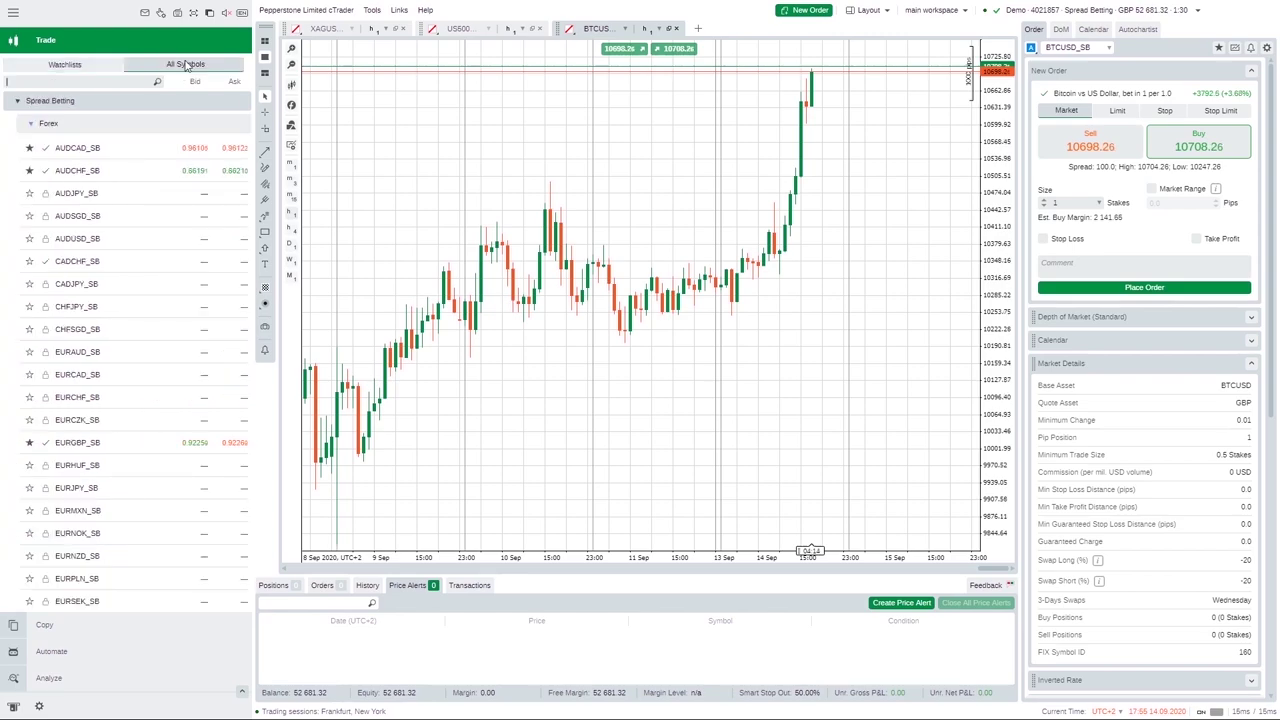
{"action": "left_click", "coordinate": [33, 124]}
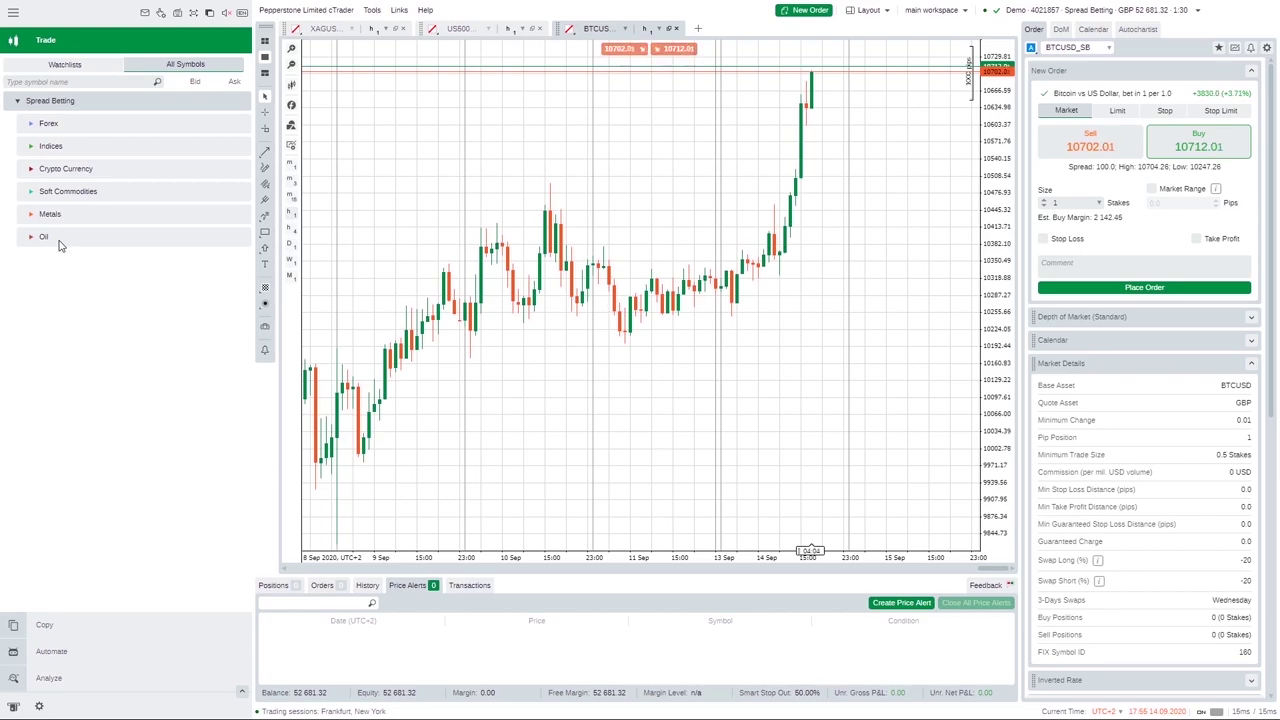
{"action": "left_click", "coordinate": [31, 124]}
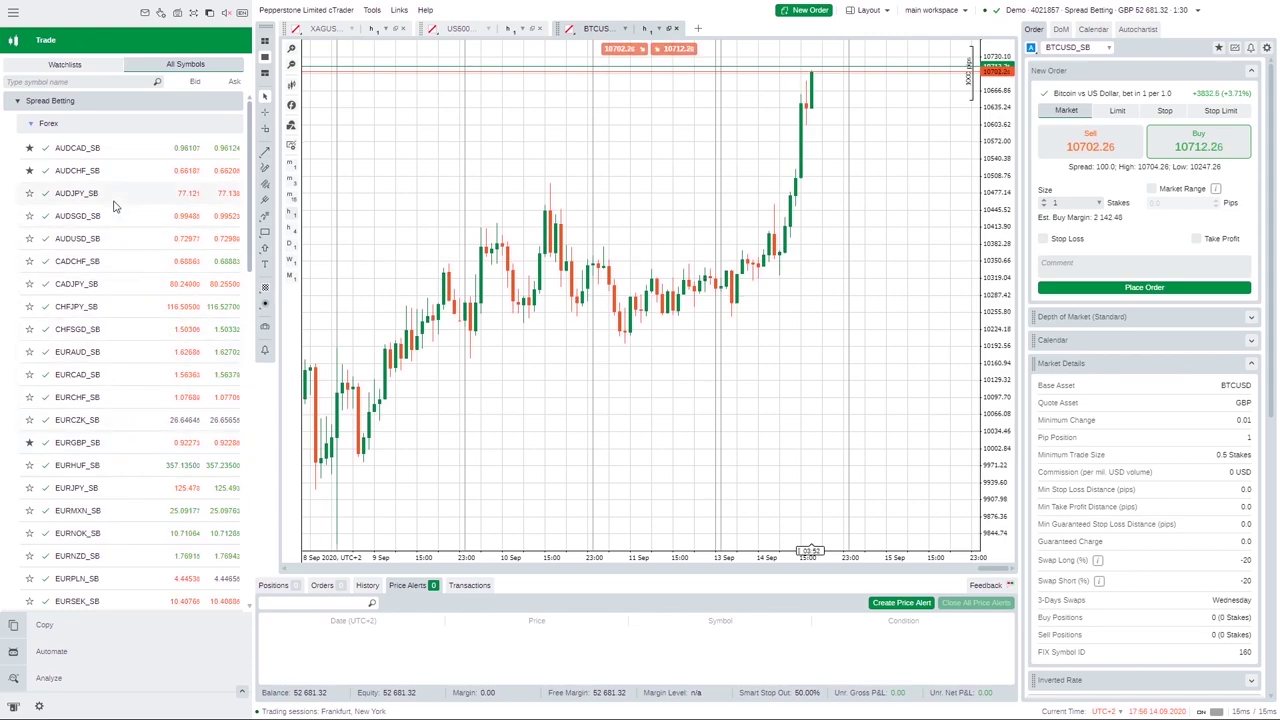
{"action": "scroll", "coordinate": [114, 208], "scroll_direction": "down", "scroll_amount": 2}
{"action": "scroll", "coordinate": [114, 208], "scroll_direction": "down", "scroll_amount": 9}
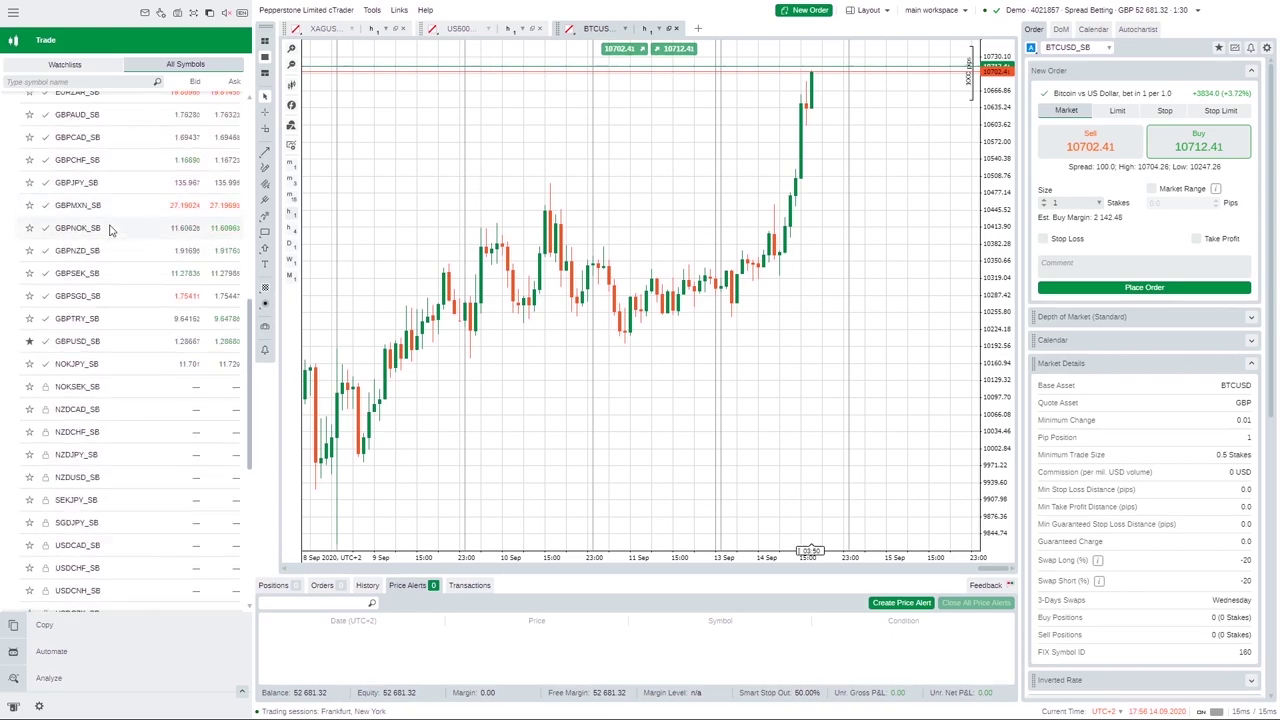
{"action": "scroll", "coordinate": [110, 390], "scroll_direction": "up", "scroll_amount": 10}
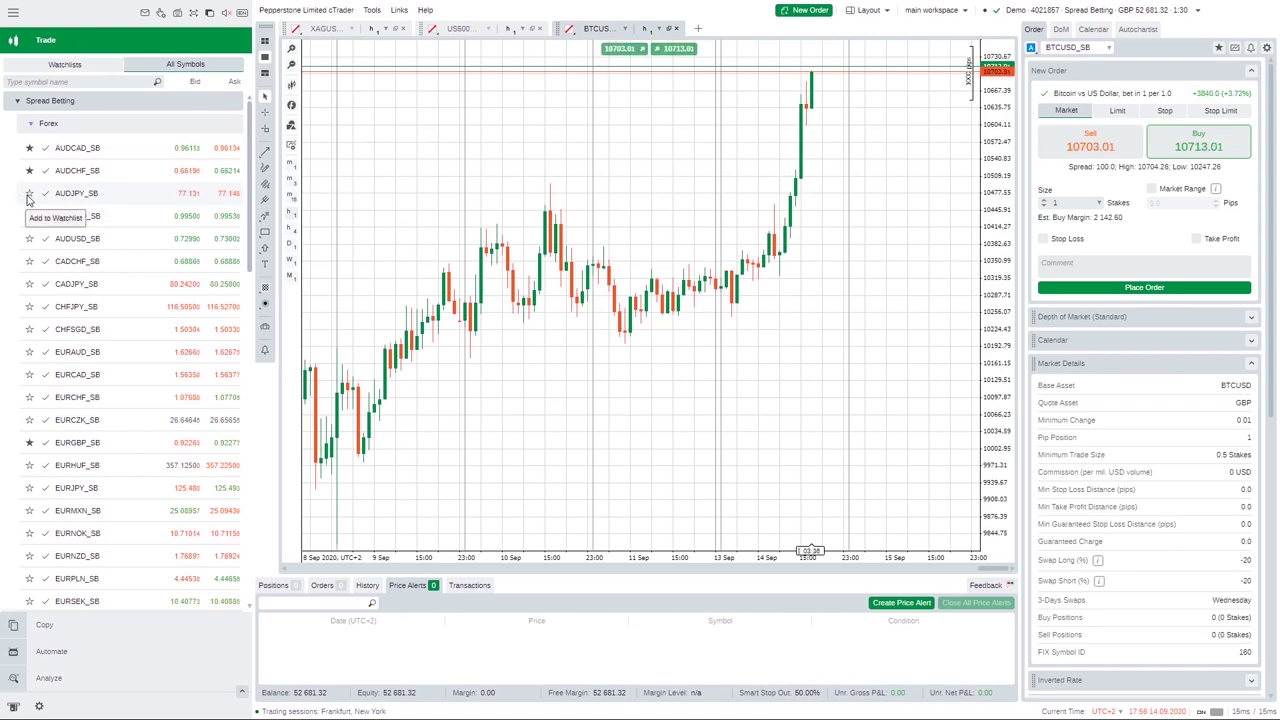
- Add AUDJPY_SB to a new watchlist named My Watchlist 2
{"action": "left_click", "coordinate": [30, 194]}
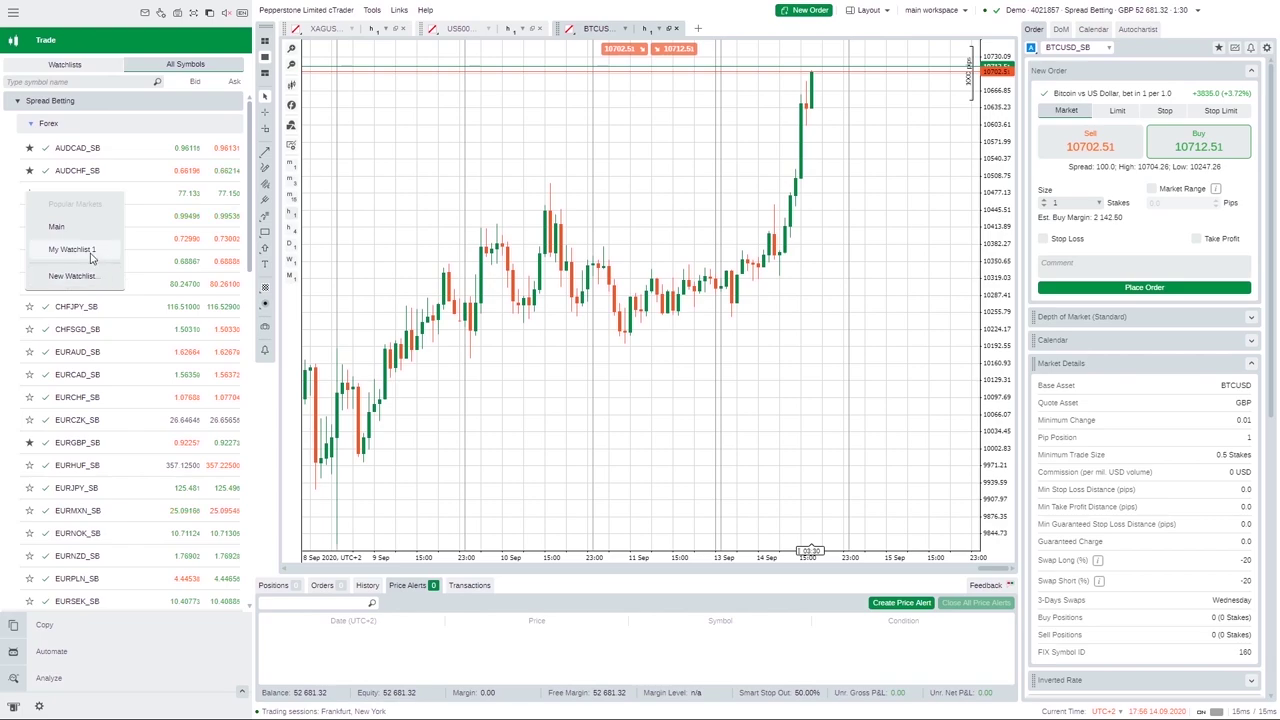
{"action": "left_click", "coordinate": [73, 278]}
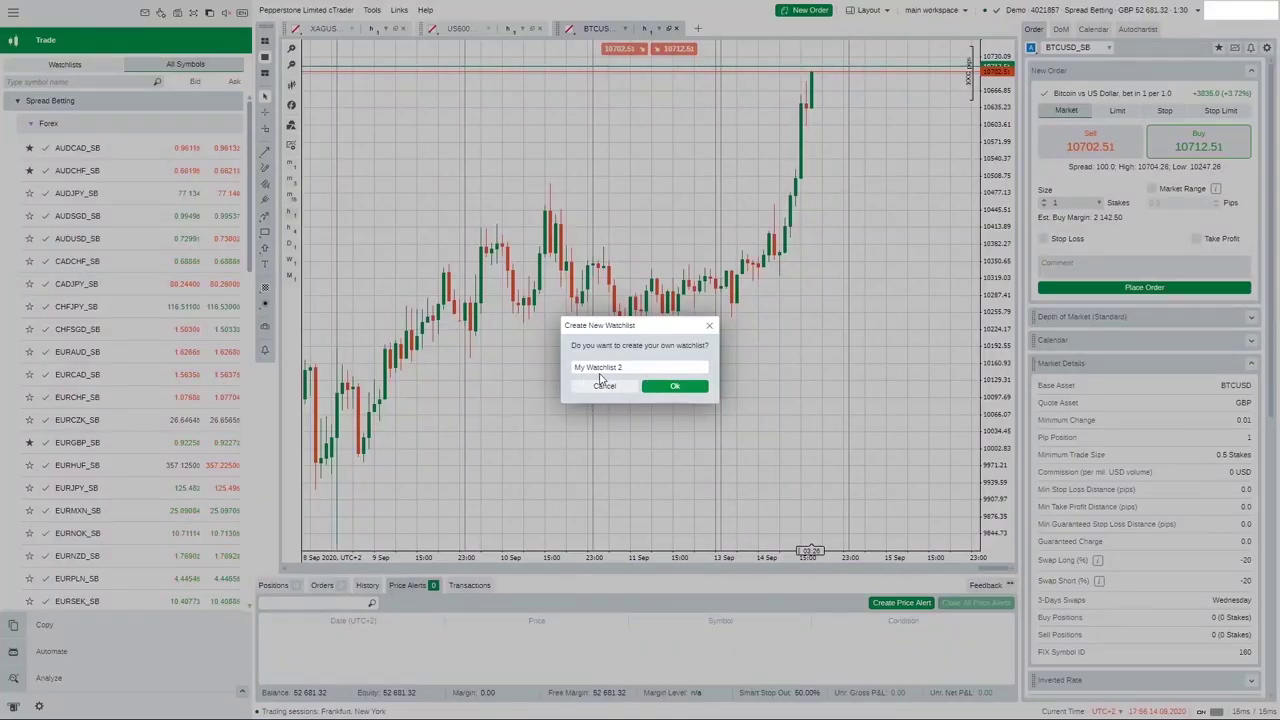
{"action": "left_click", "coordinate": [674, 388]}
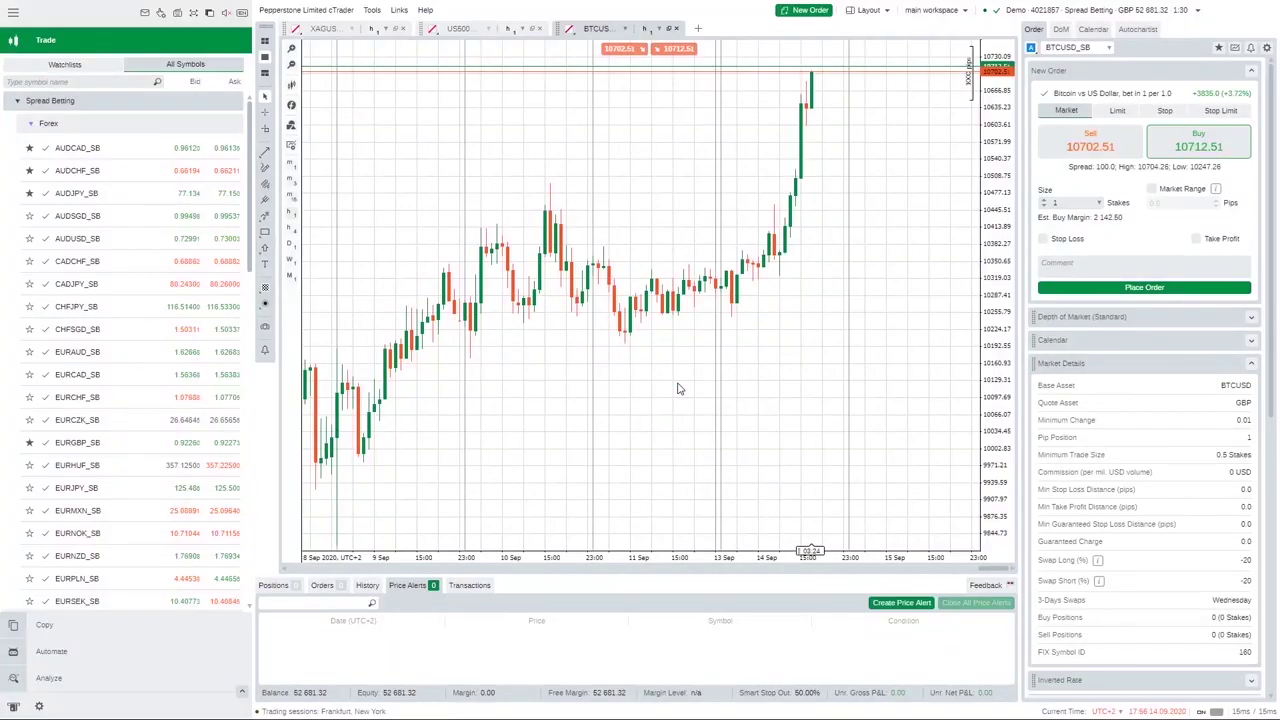
- Return to the watchlists and collapse the Main and My Watchlist 1 groups
{"action": "left_click", "coordinate": [66, 65]}
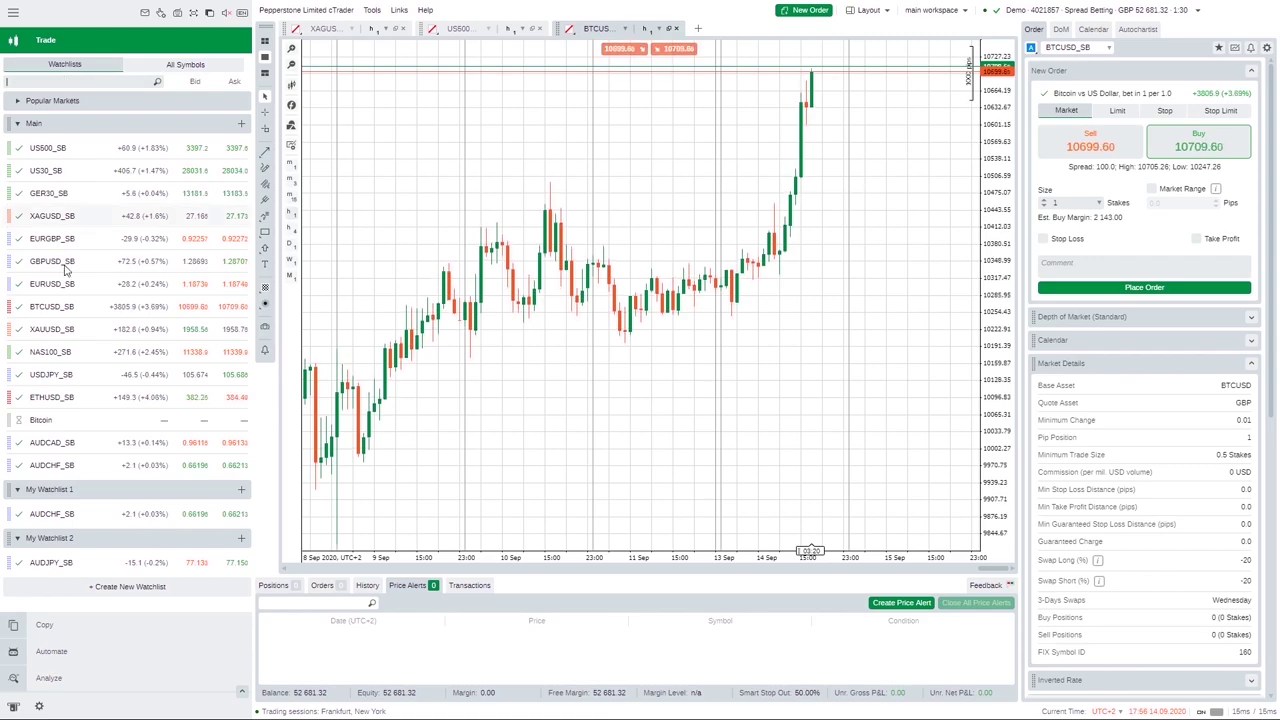
{"action": "left_click", "coordinate": [18, 124]}
{"action": "left_click", "coordinate": [19, 147]}
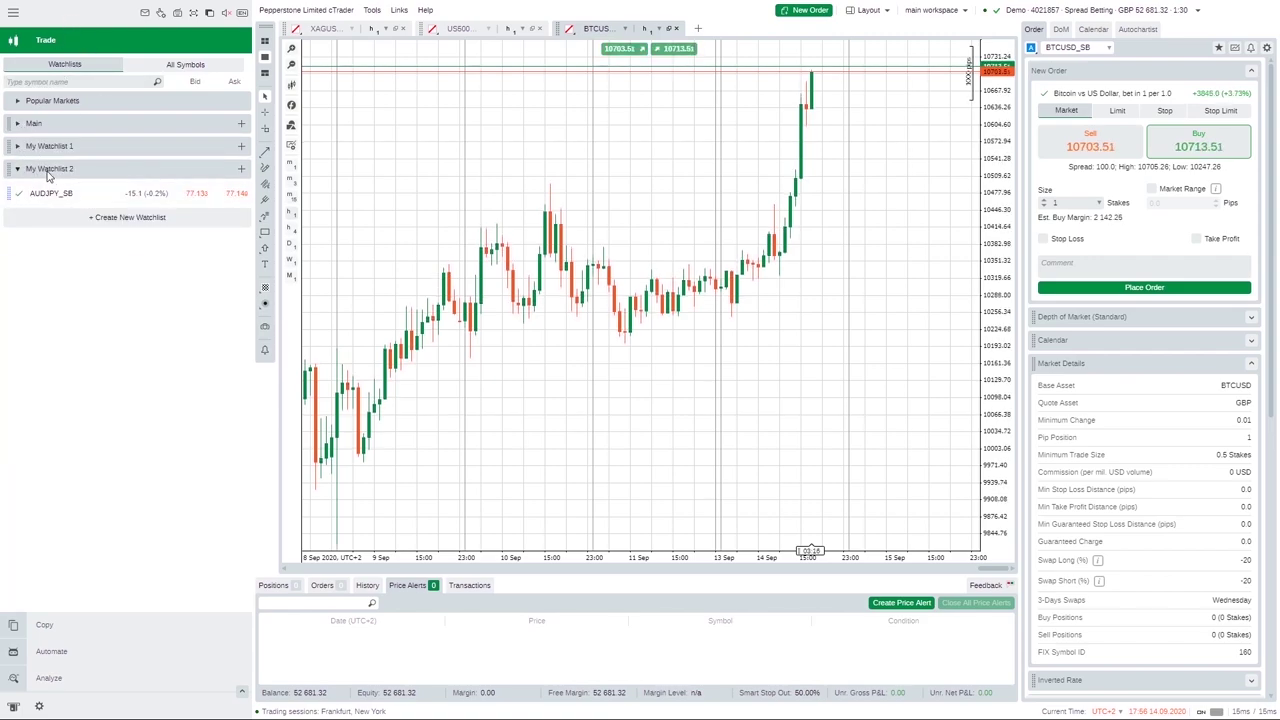
- Remove AUDJPY_SB from My Watchlist 2
{"action": "left_click", "coordinate": [50, 172]}
{"action": "left_click", "coordinate": [50, 170]}
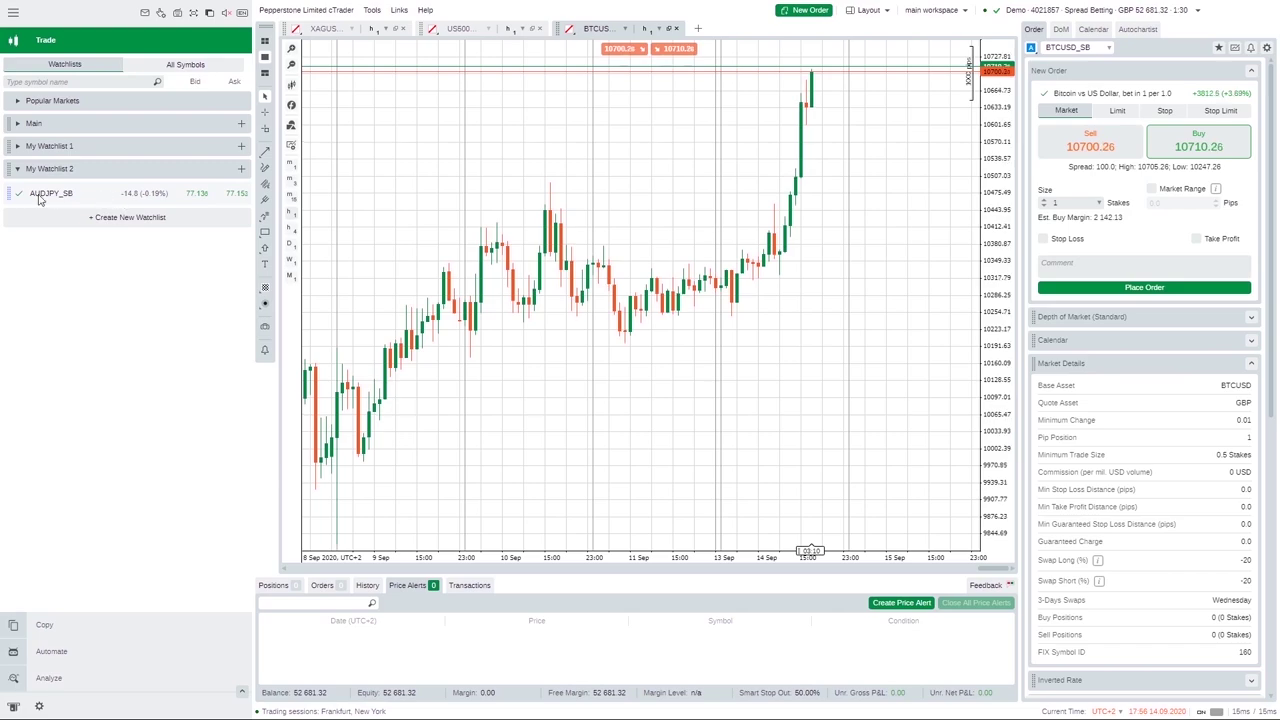
{"action": "right_click", "coordinate": [98, 197]}
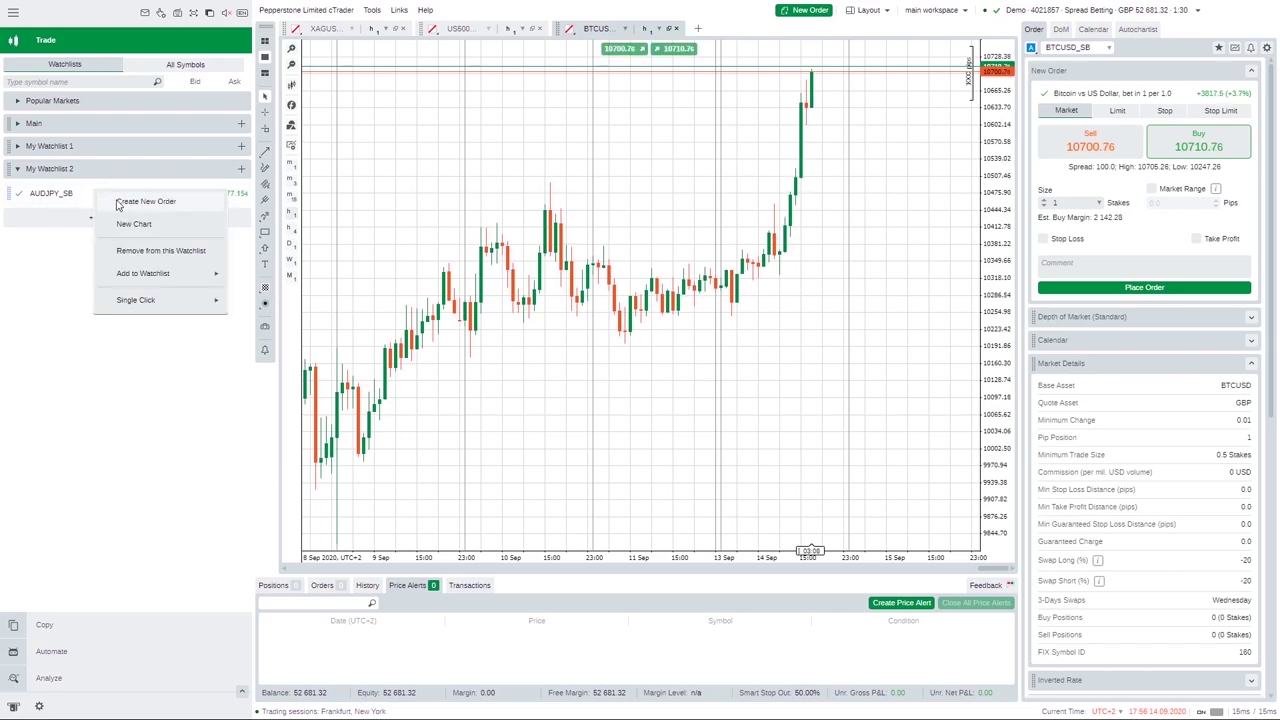
{"action": "left_click", "coordinate": [155, 253]}
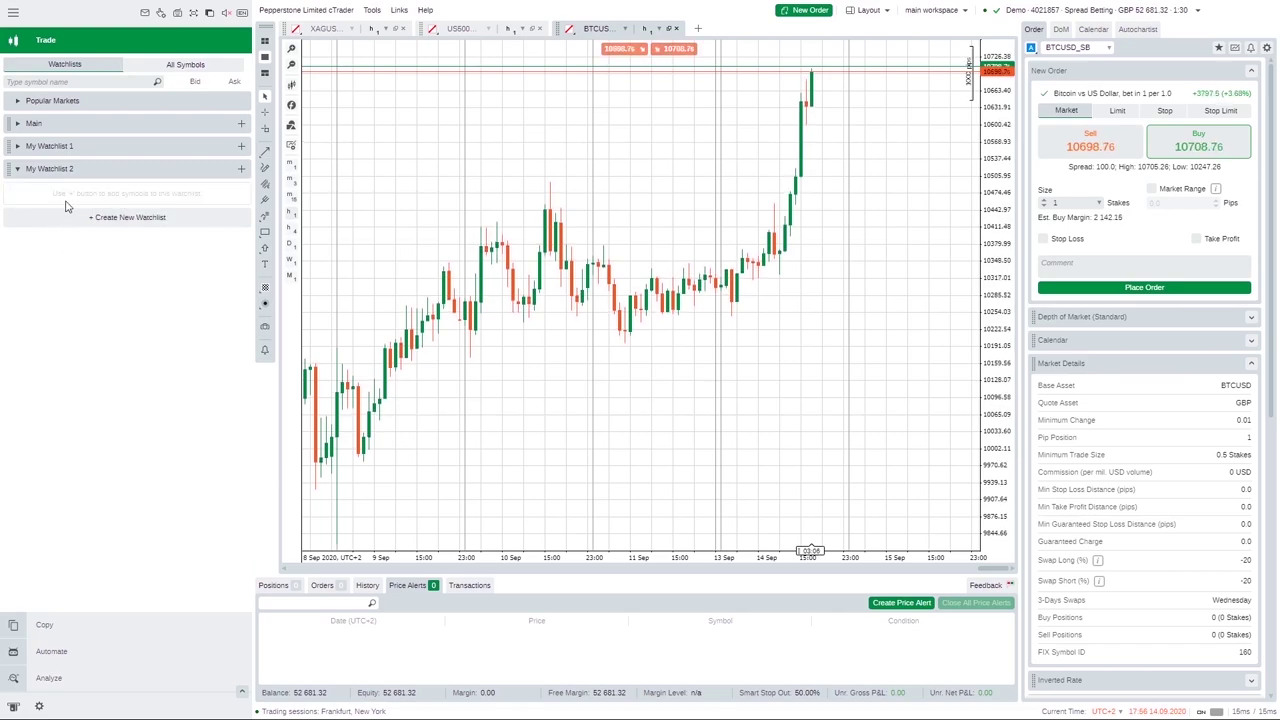
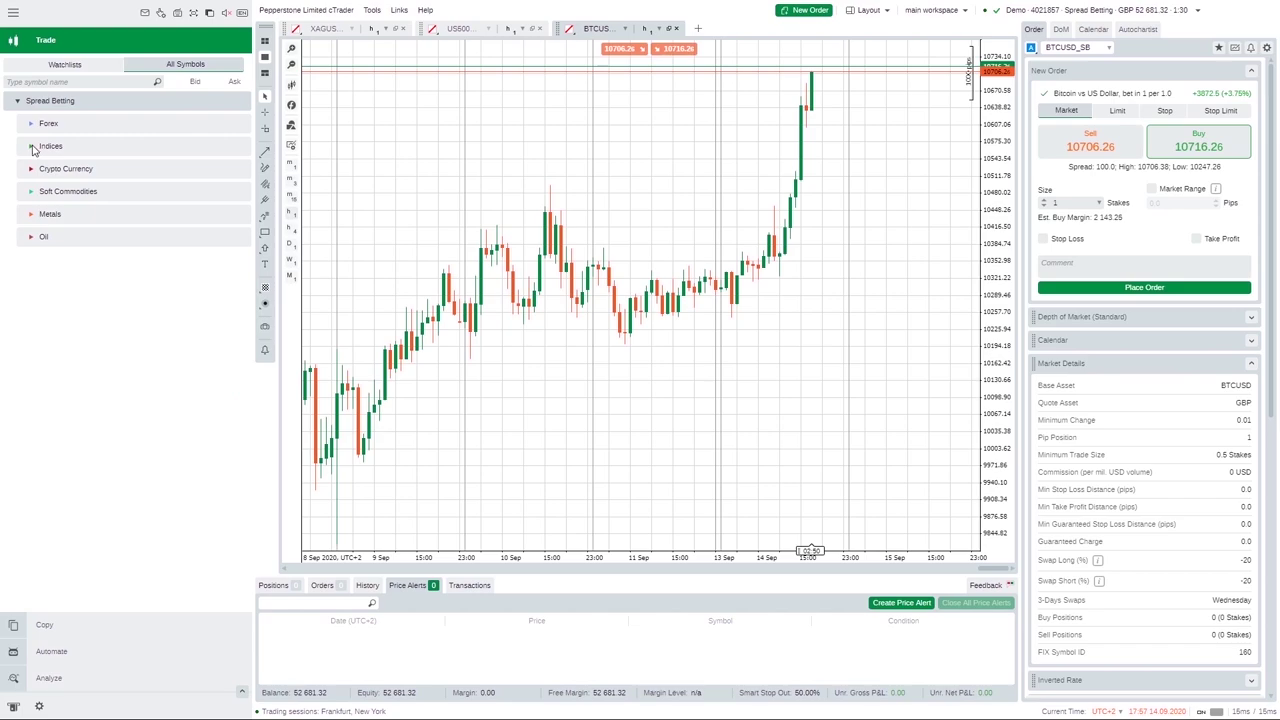
- Examine the symbols offered in the Indices, Crypto Currency, Metals and Oil groups, collapsing each group after viewing it
{"action": "left_click", "coordinate": [32, 147]}
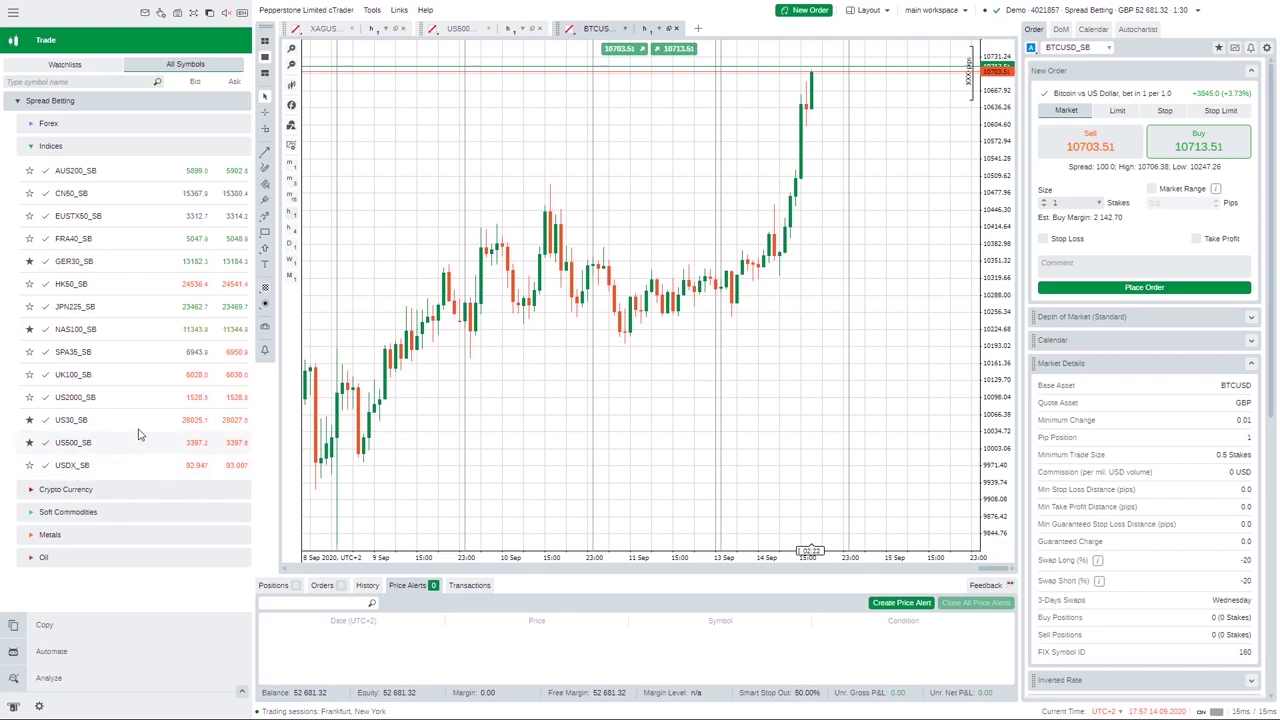
{"action": "left_click", "coordinate": [31, 147]}
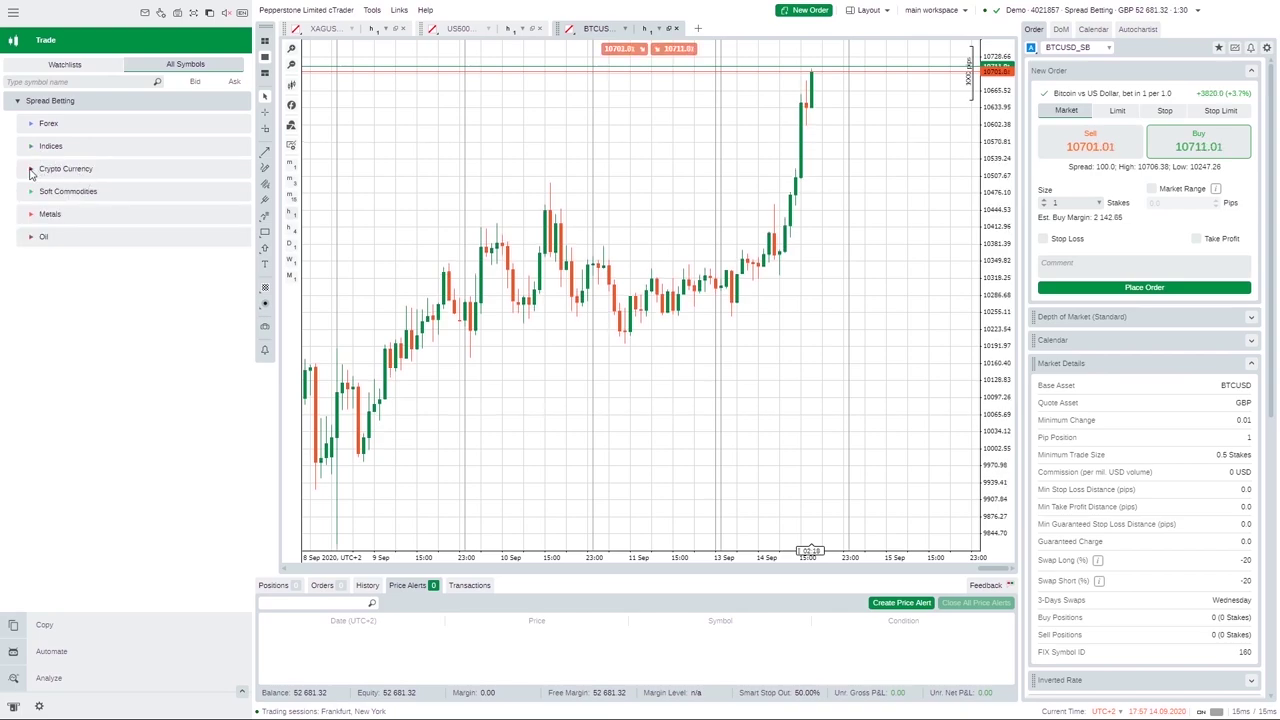
{"action": "left_click", "coordinate": [31, 170]}
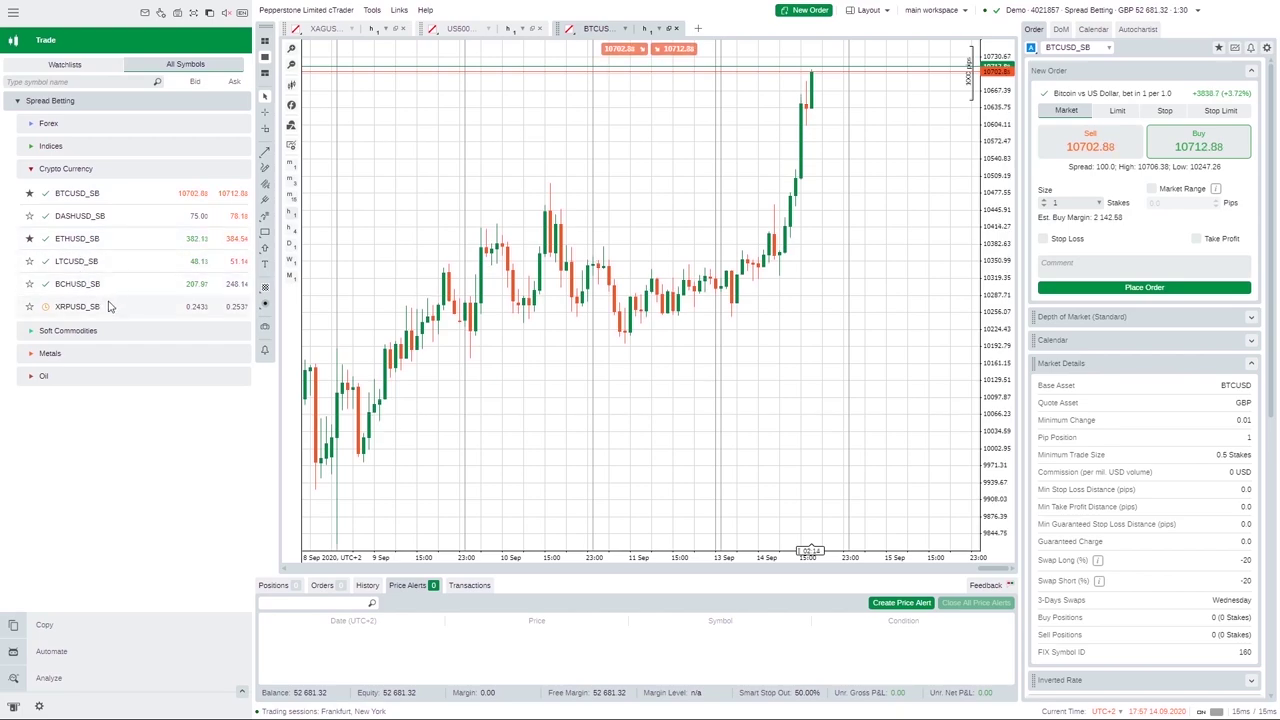
{"action": "left_click", "coordinate": [62, 169]}
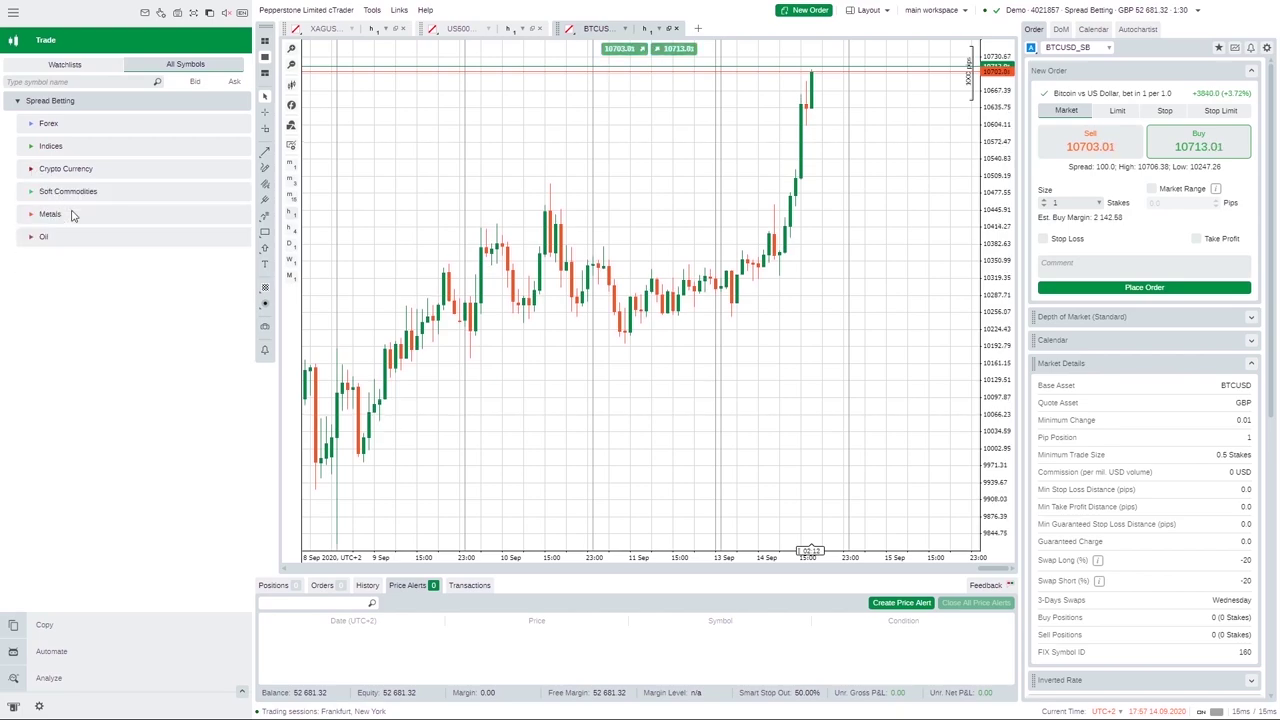
{"action": "left_click", "coordinate": [31, 215]}
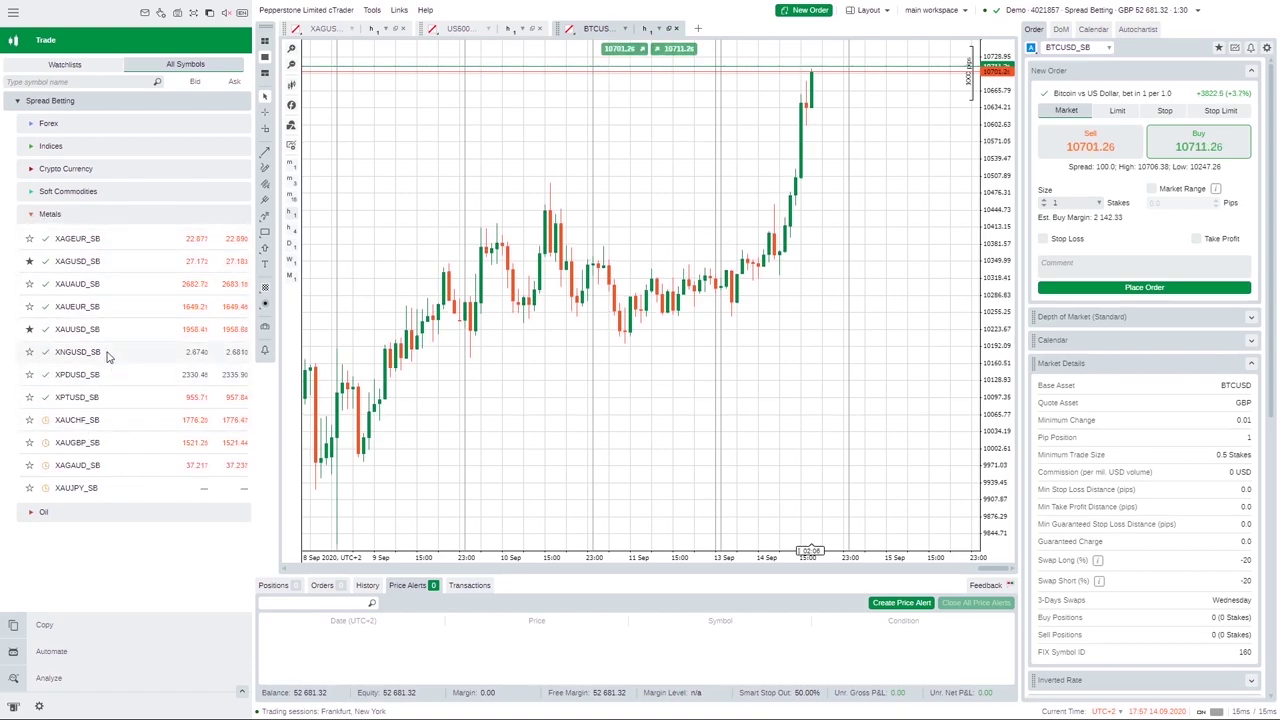
{"action": "left_click", "coordinate": [31, 215]}
{"action": "left_click", "coordinate": [33, 237]}
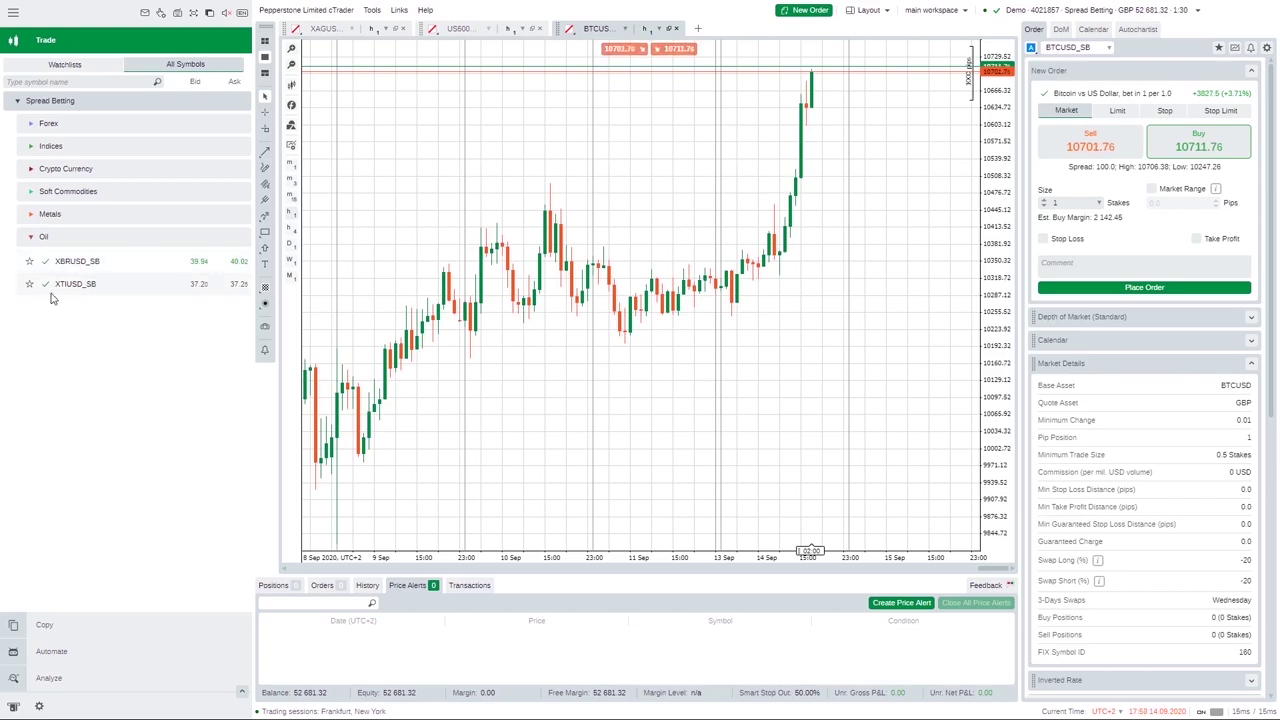
{"action": "left_click", "coordinate": [32, 239]}
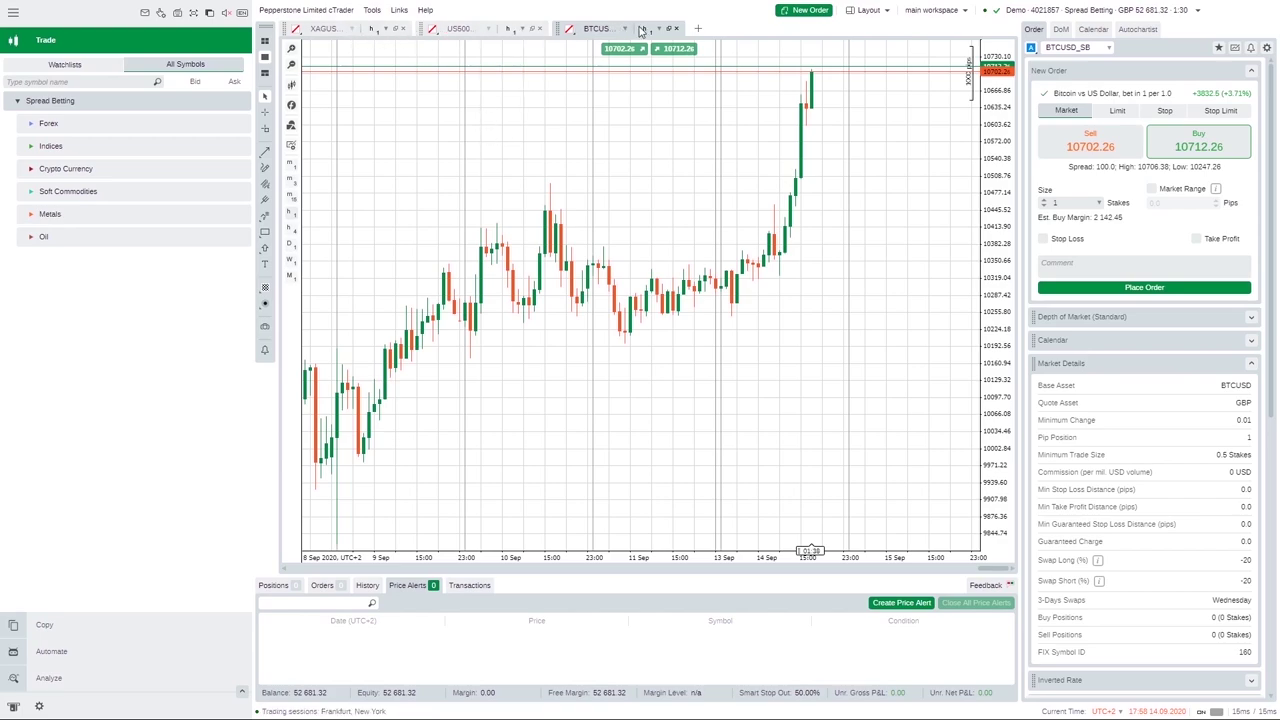
- Open a new ETHUSD_SB chart from the watchlist symbols, and switch through the BTCUSD, US500 and XAGUSD charts
{"action": "left_click", "coordinate": [699, 30]}
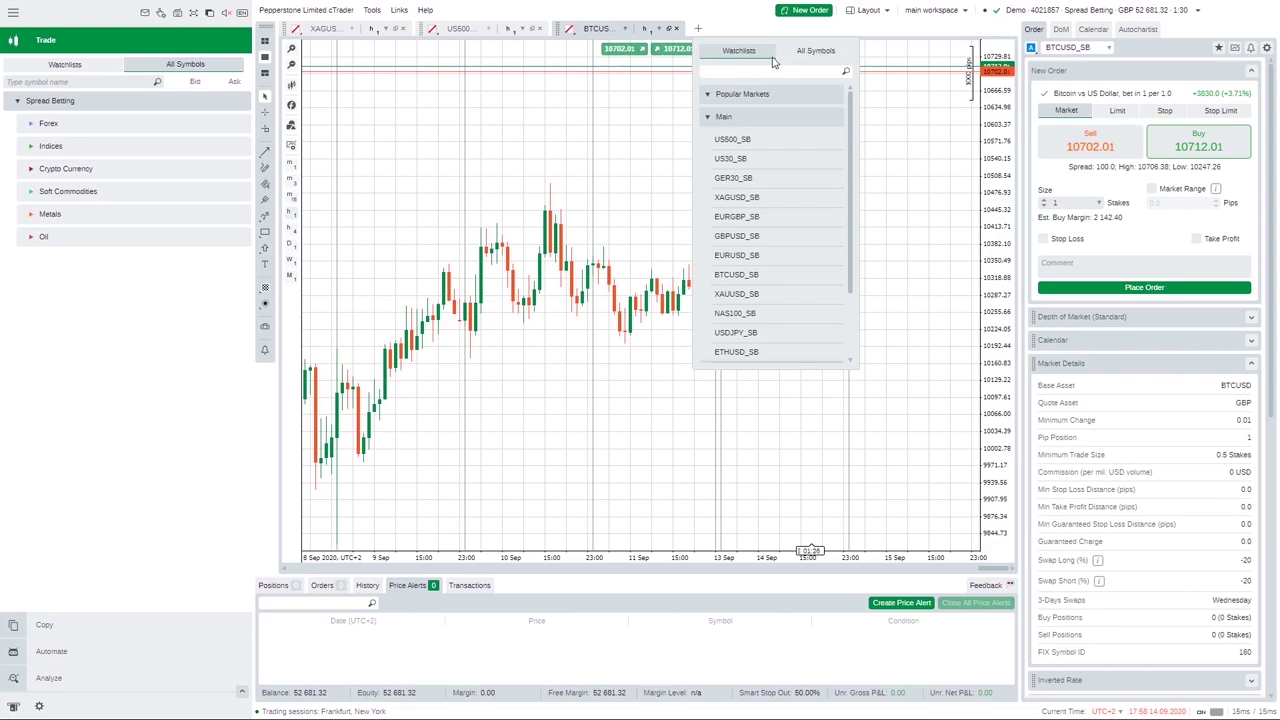
{"action": "left_click", "coordinate": [726, 355]}
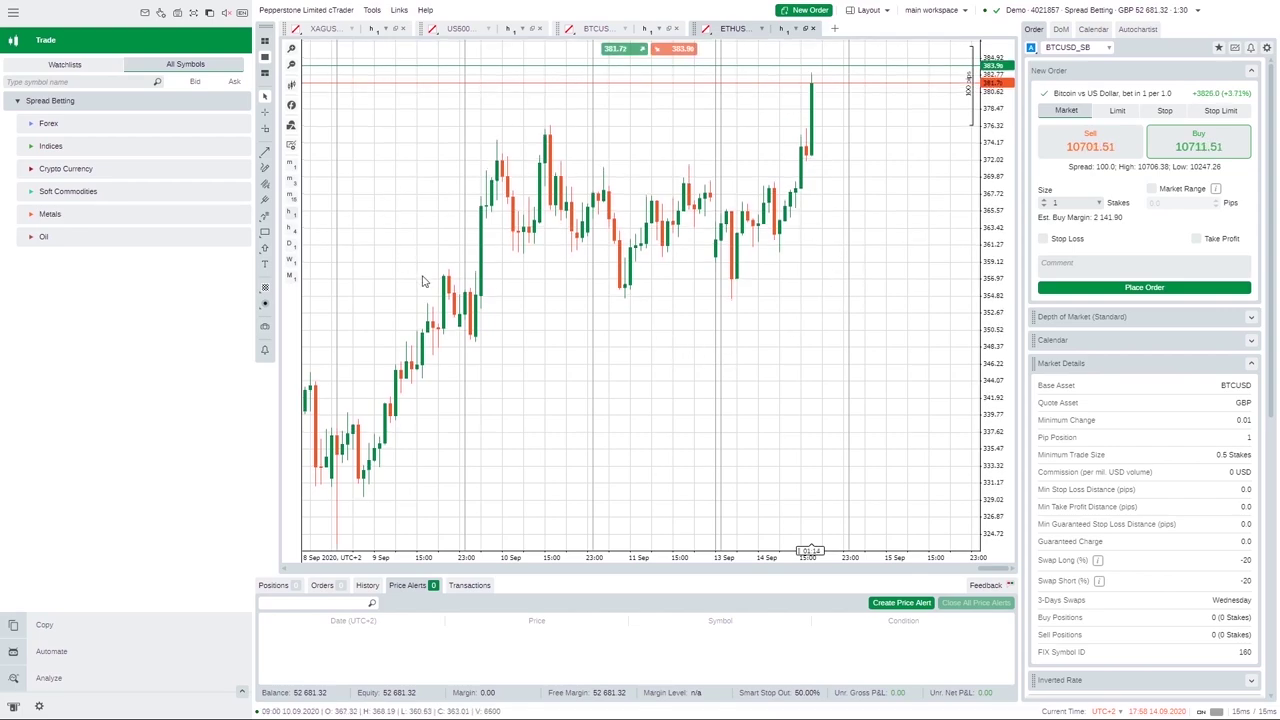
{"action": "left_click", "coordinate": [598, 29]}
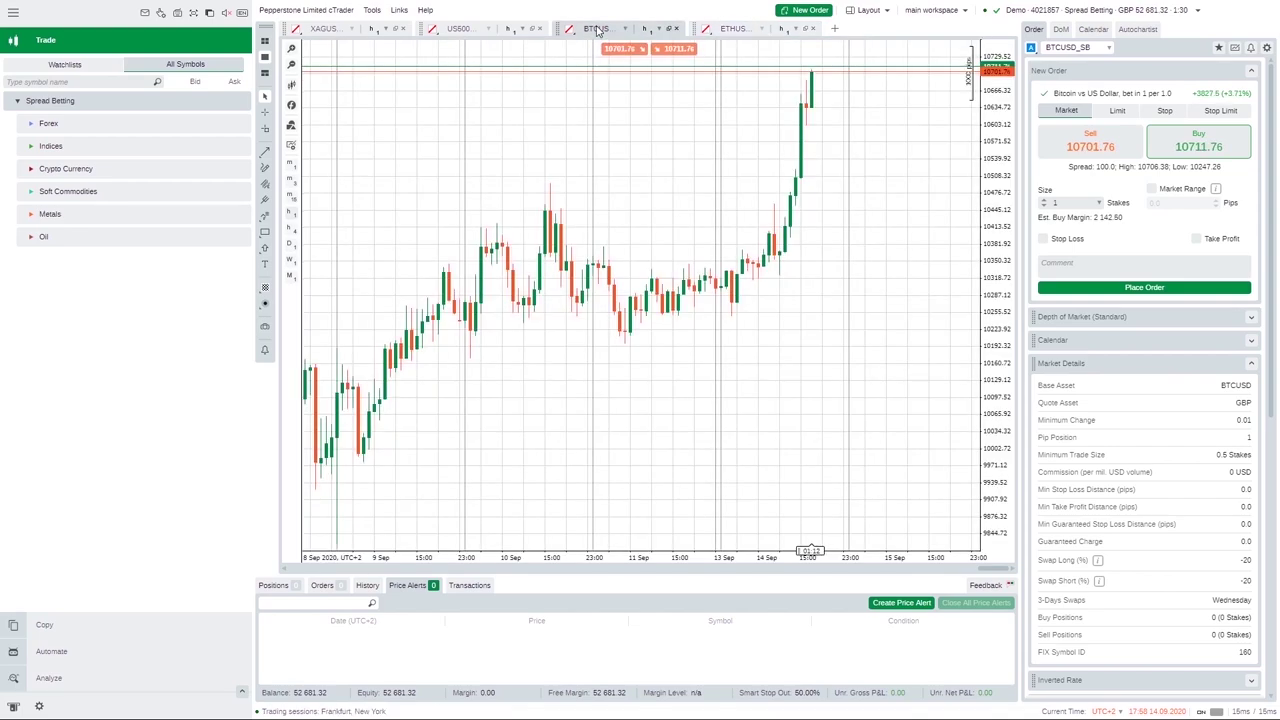
{"action": "left_click", "coordinate": [477, 32]}
{"action": "left_click", "coordinate": [349, 27]}
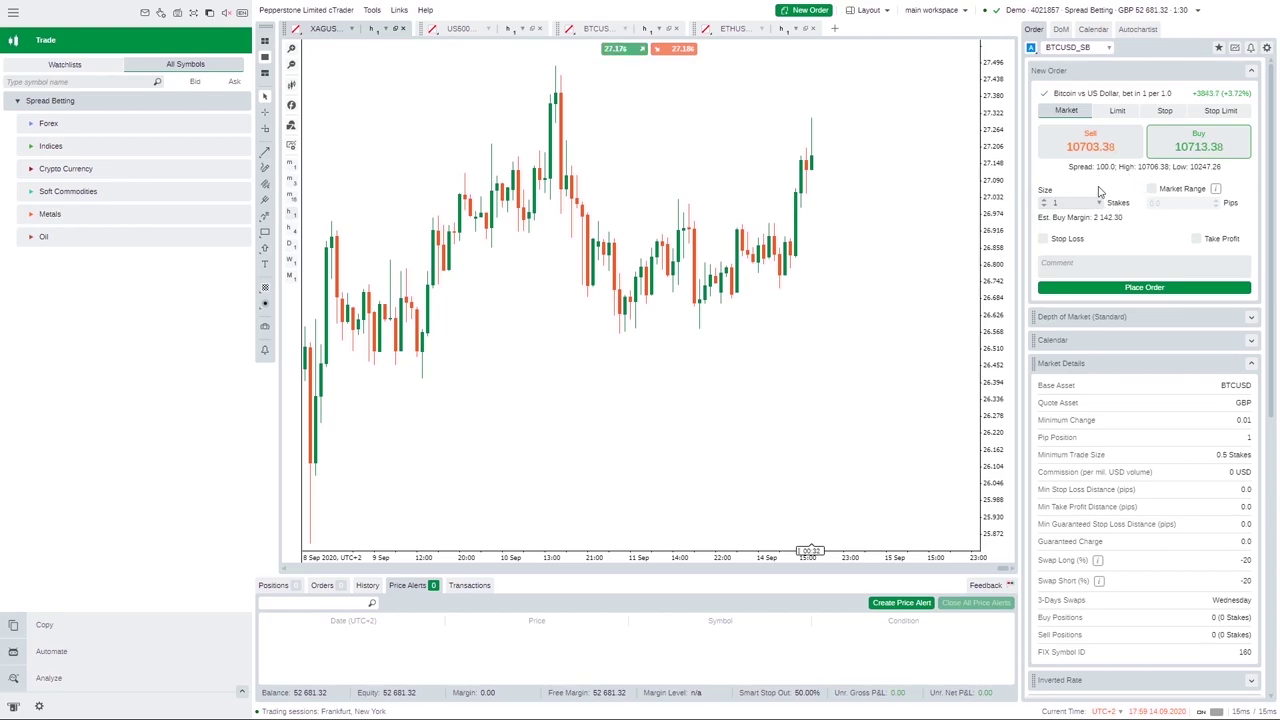
- Turn the stop loss and the take profit on and off again in the BTCUSD_SB market order form
{"action": "mouse_move", "coordinate": [1065, 205]}
{"action": "left_click", "coordinate": [1043, 240]}
{"action": "left_click", "coordinate": [1043, 240]}
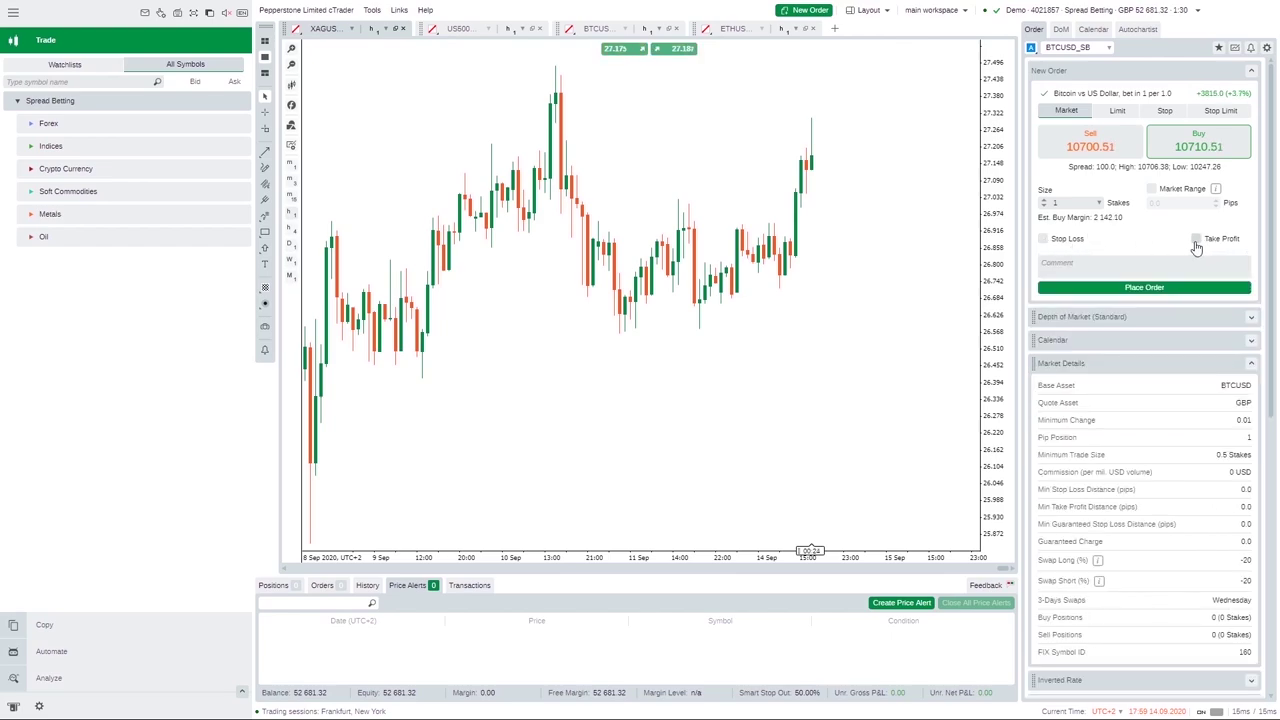
{"action": "left_click", "coordinate": [1196, 240]}
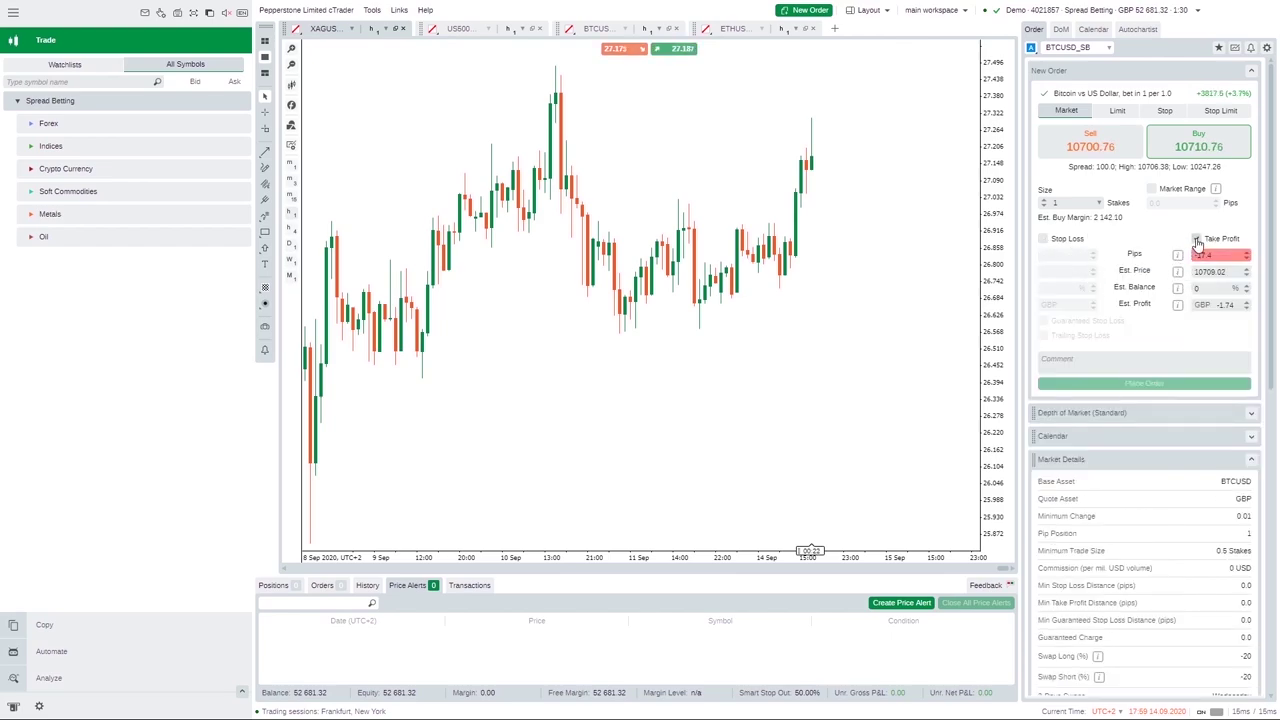
{"action": "left_click", "coordinate": [1196, 241]}
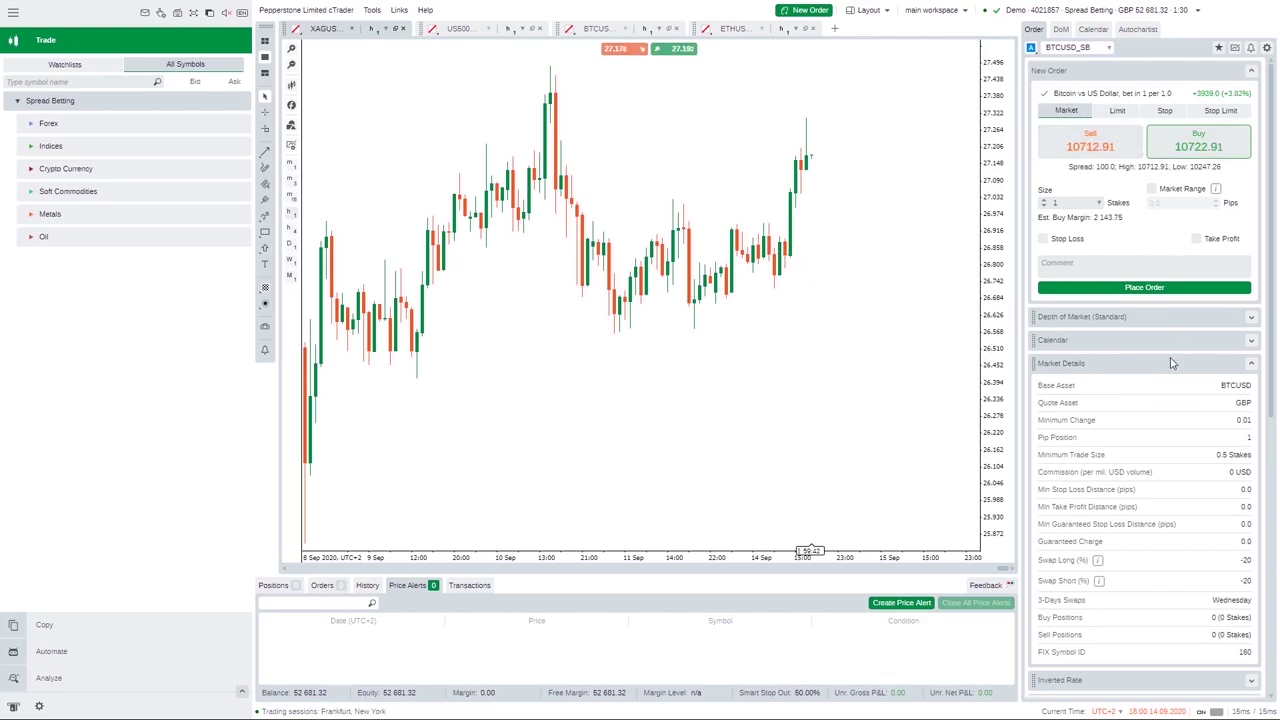
- Examine the market details and market hours of BTCUSD_SB
{"action": "scroll", "coordinate": [1160, 390], "scroll_direction": "down", "scroll_amount": 3}
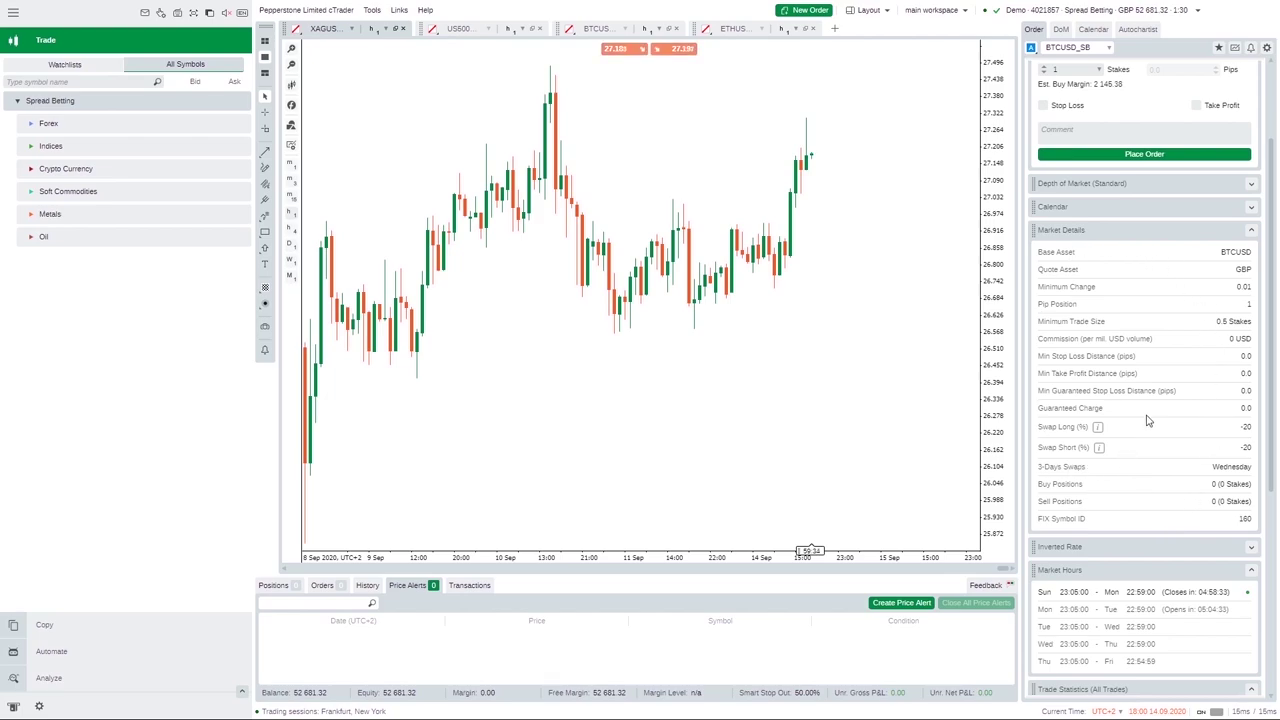
- Examine the market hours, trade statistics and leverage of BTCUSD_SB
{"action": "scroll", "coordinate": [1171, 349], "scroll_direction": "down", "scroll_amount": 2}
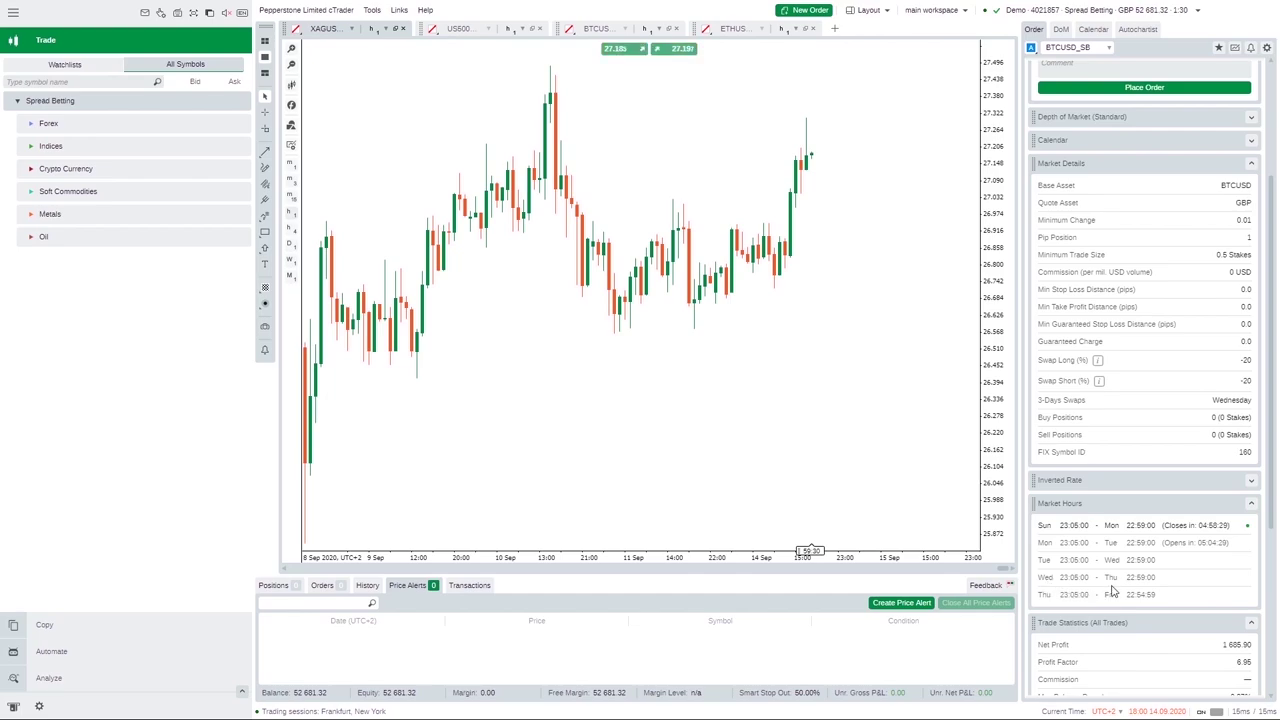
{"action": "scroll", "coordinate": [1120, 584], "scroll_direction": "down", "scroll_amount": 3}
{"action": "scroll", "coordinate": [1124, 450], "scroll_direction": "down", "scroll_amount": 3}
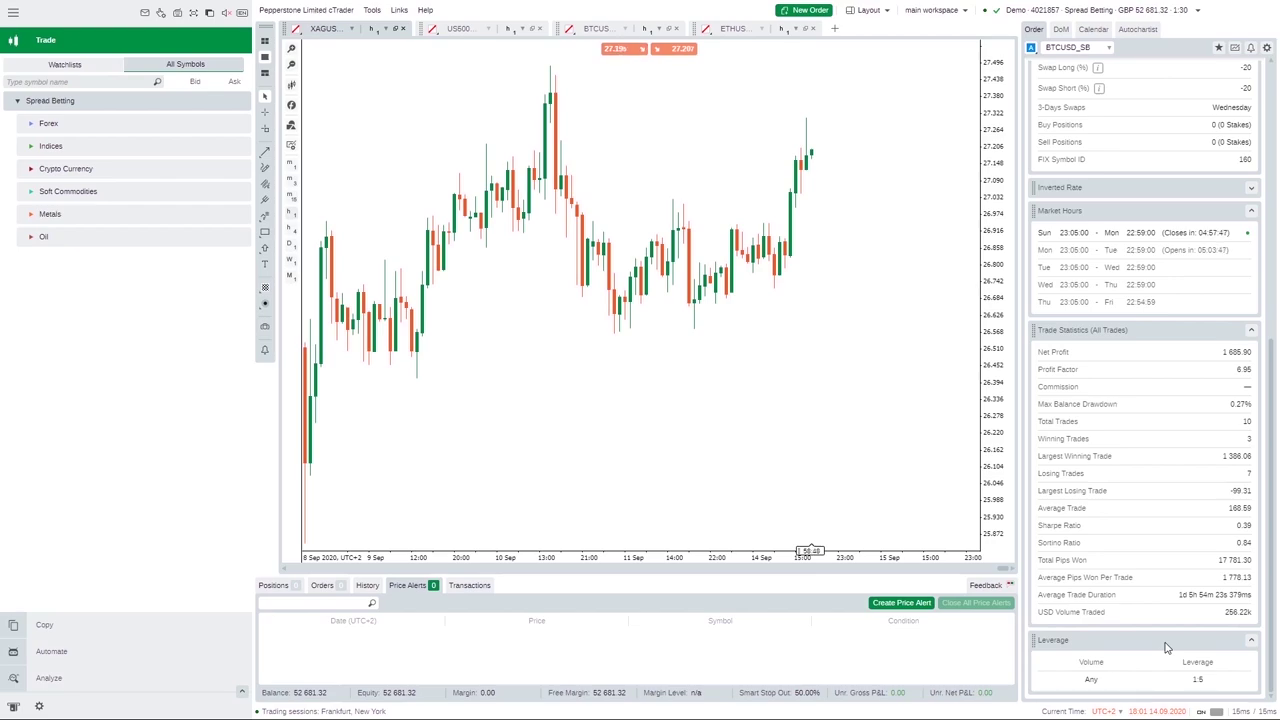
{"action": "scroll", "coordinate": [1152, 542], "scroll_direction": "up", "scroll_amount": 5}
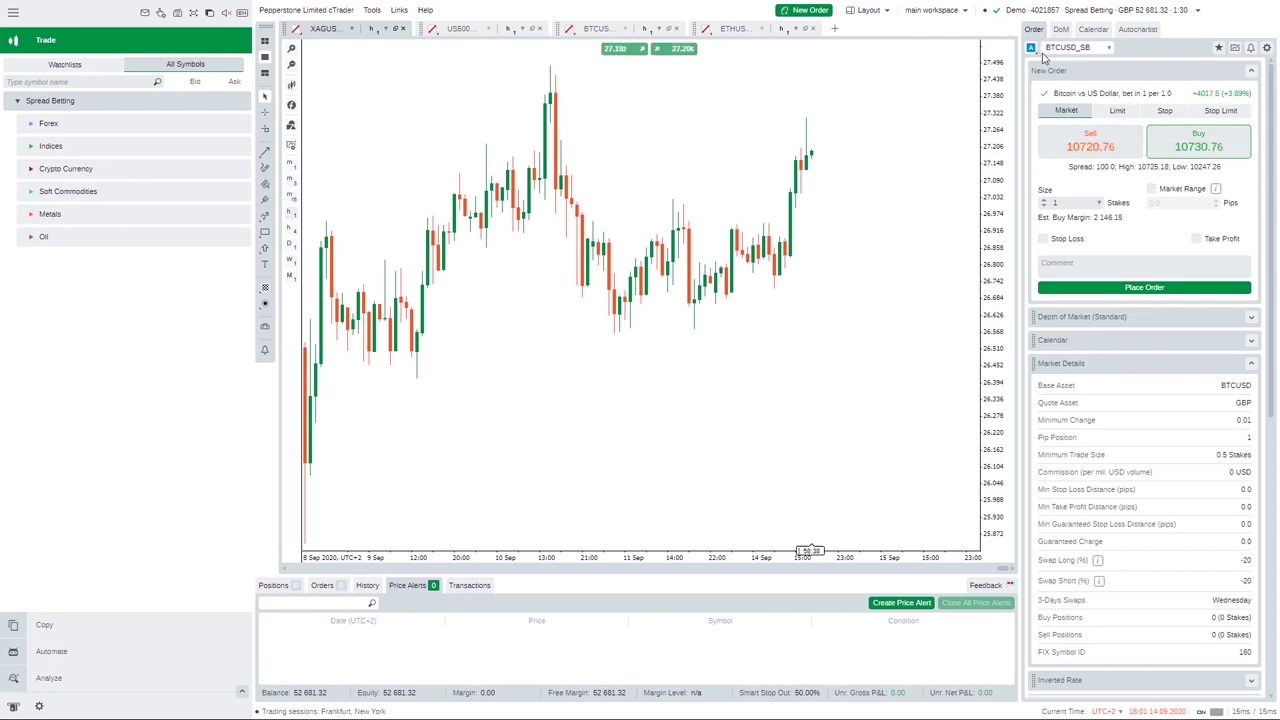
- View the depth of market, the calendar and the Autochartist patterns for BTCUSD_SB, and return to the order form
{"action": "left_click", "coordinate": [1062, 31]}
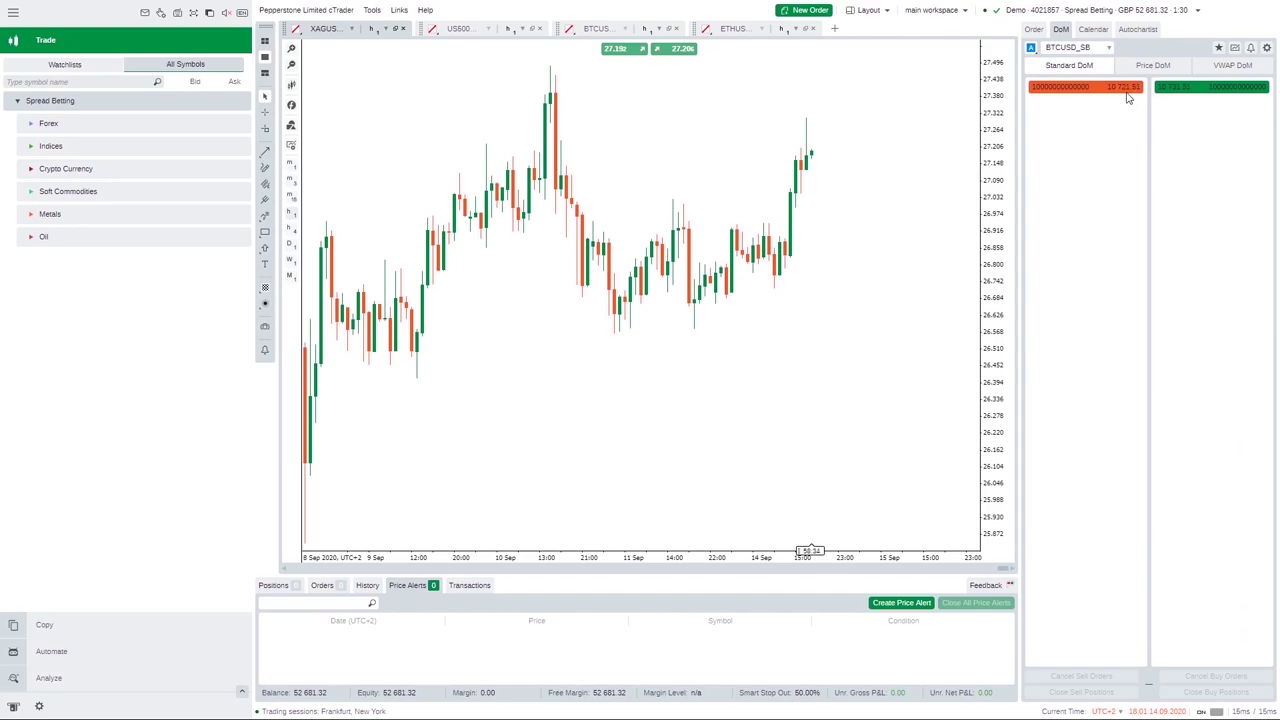
{"action": "left_click", "coordinate": [1096, 30]}
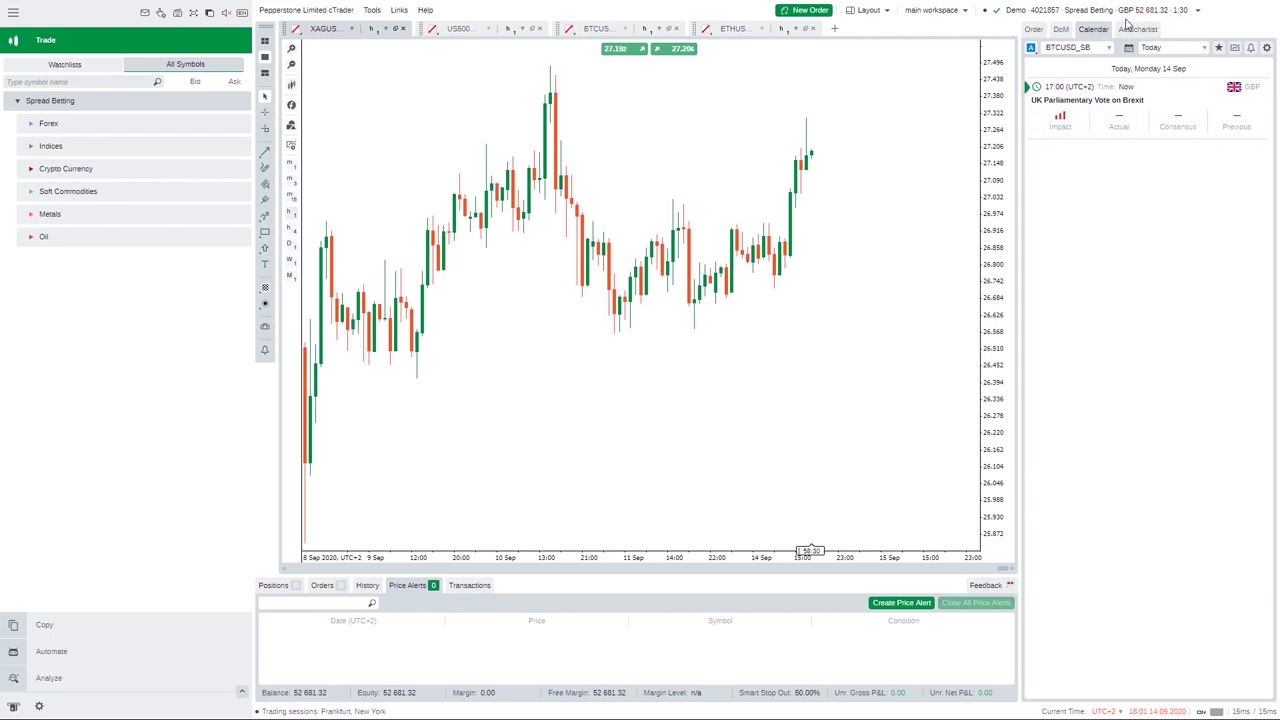
{"action": "left_click", "coordinate": [1140, 30]}
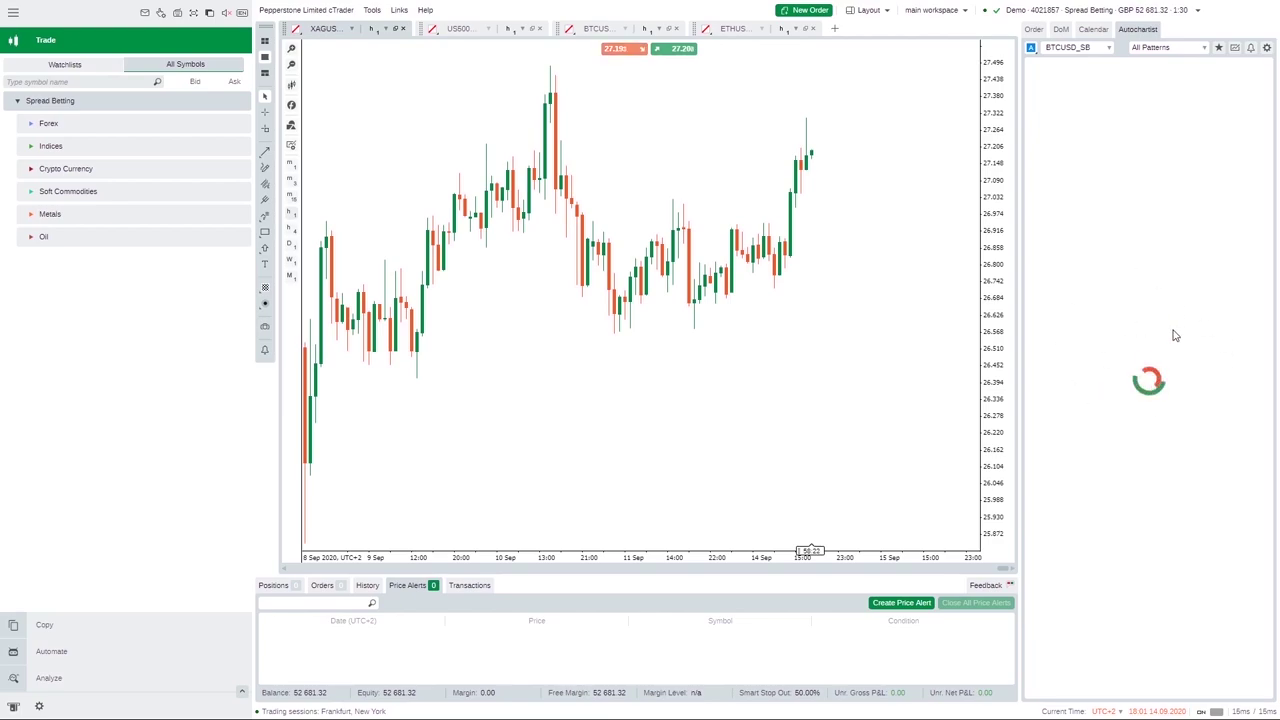
{"action": "left_click", "coordinate": [1035, 29]}
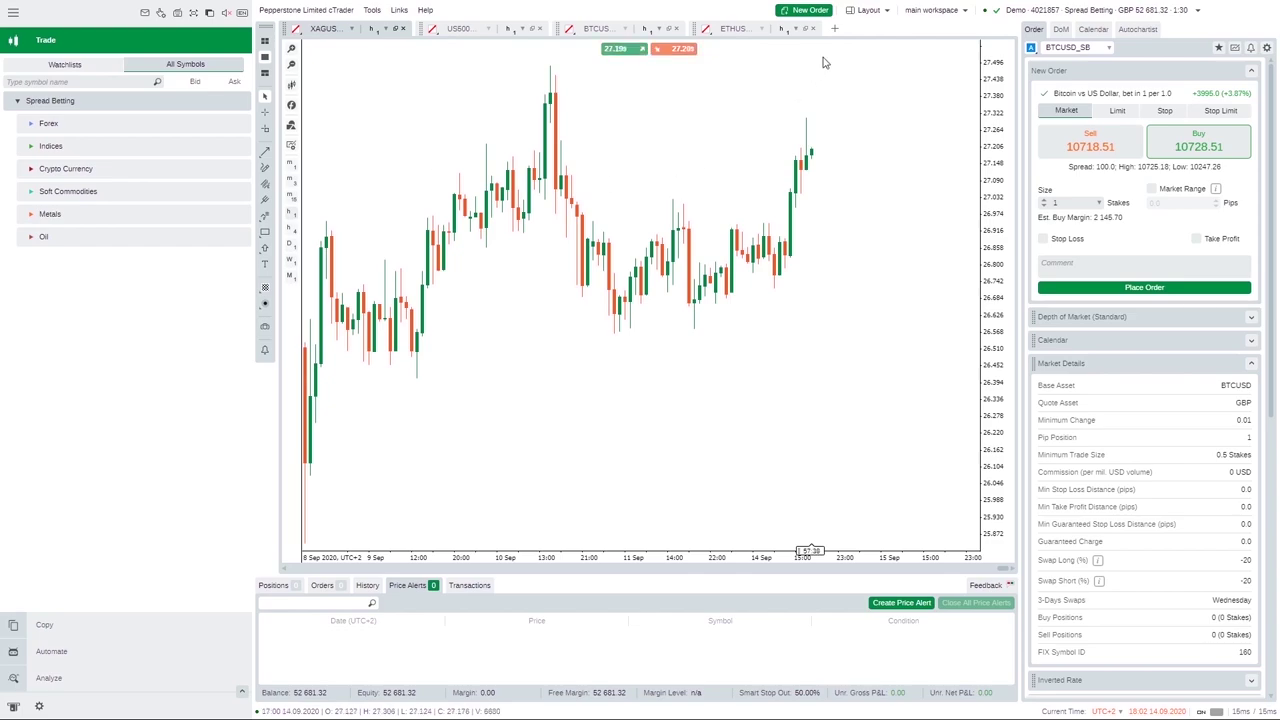
- Hide the Main Menu, the Active Symbol Panel and the Trade Watch from the workspace layout
{"action": "left_click", "coordinate": [874, 12]}
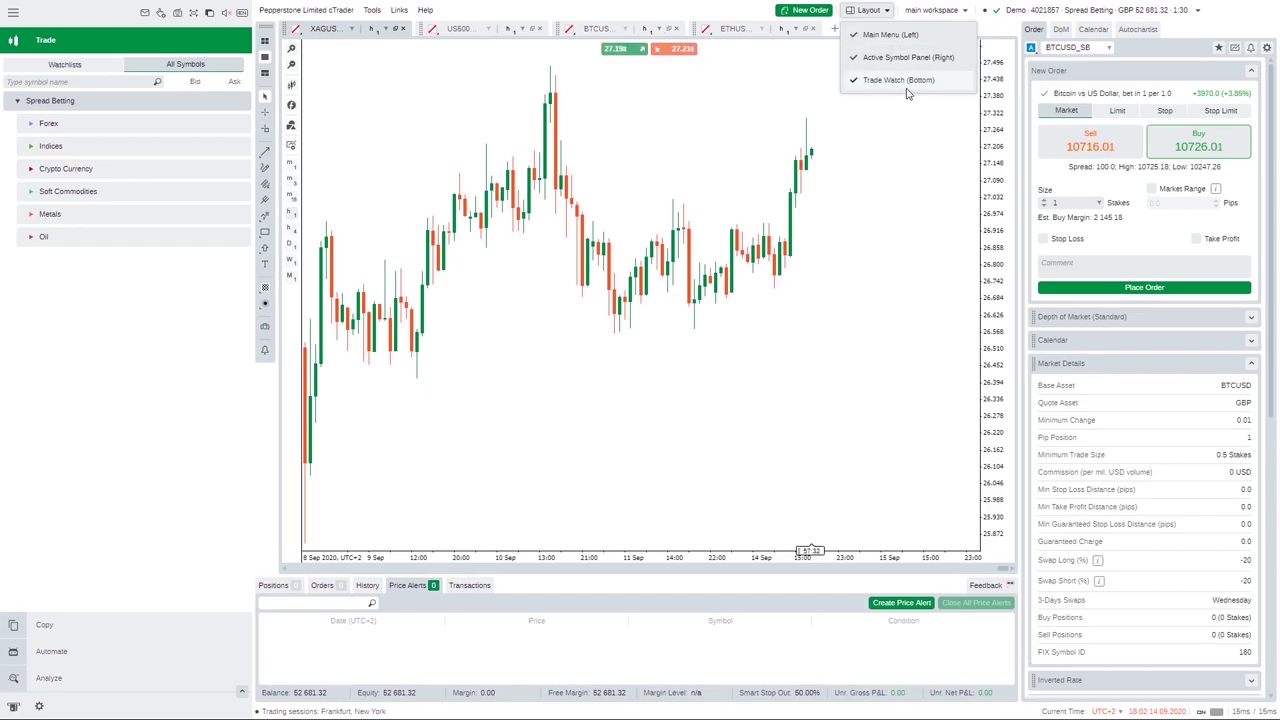
{"action": "left_click", "coordinate": [893, 35]}
{"action": "left_click", "coordinate": [896, 57]}
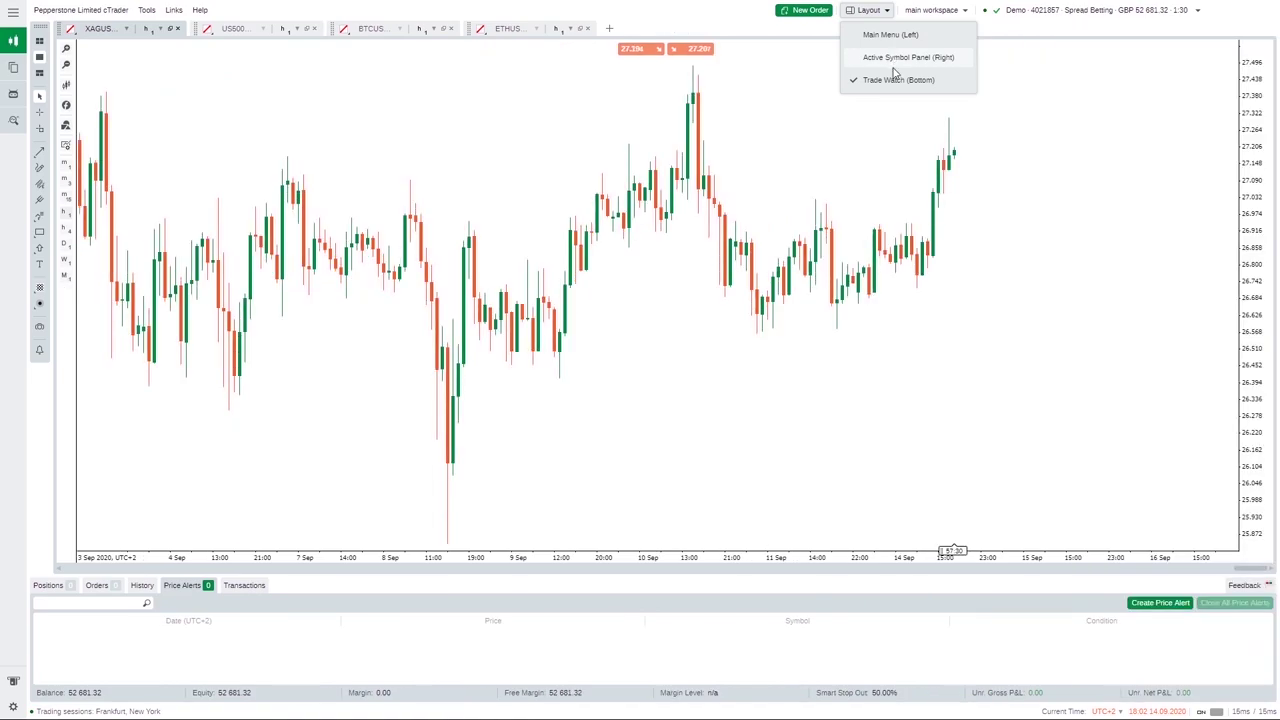
{"action": "left_click", "coordinate": [897, 79]}
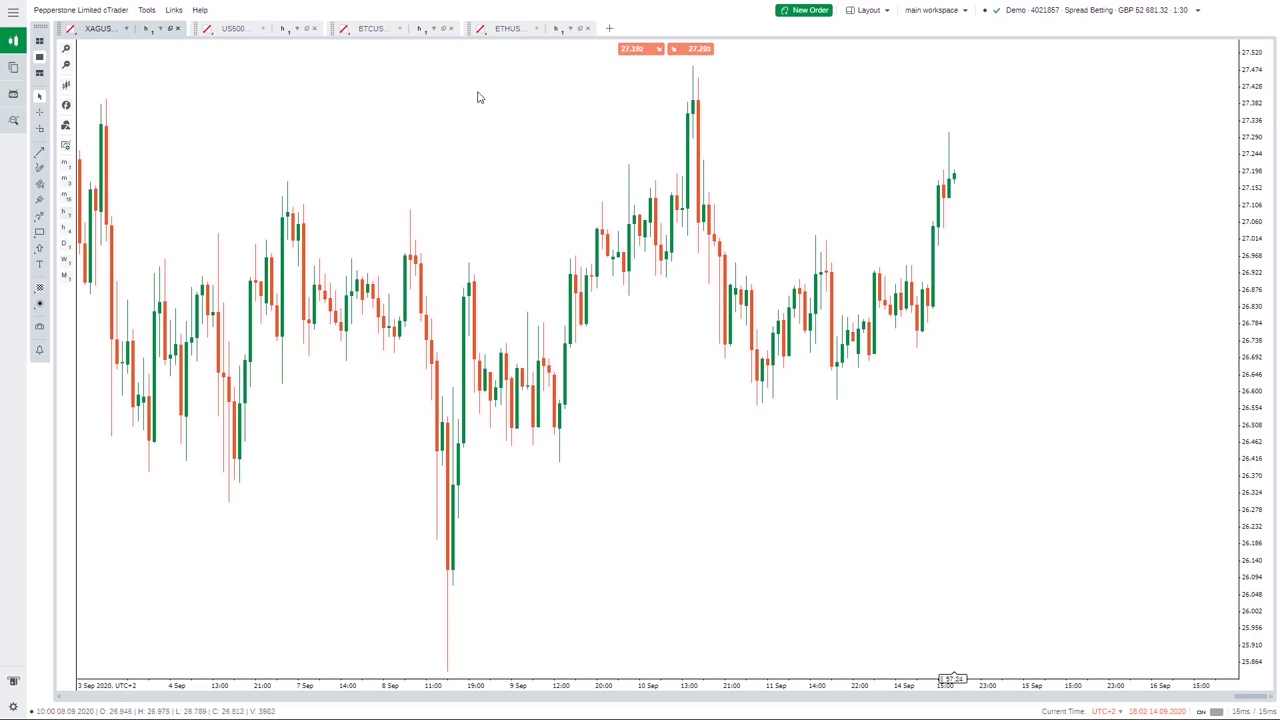
- Switch to the ETHUSD chart and hide its chart scale, period separators, grid, ask and bid price lines, and orders
{"action": "left_click", "coordinate": [515, 31]}
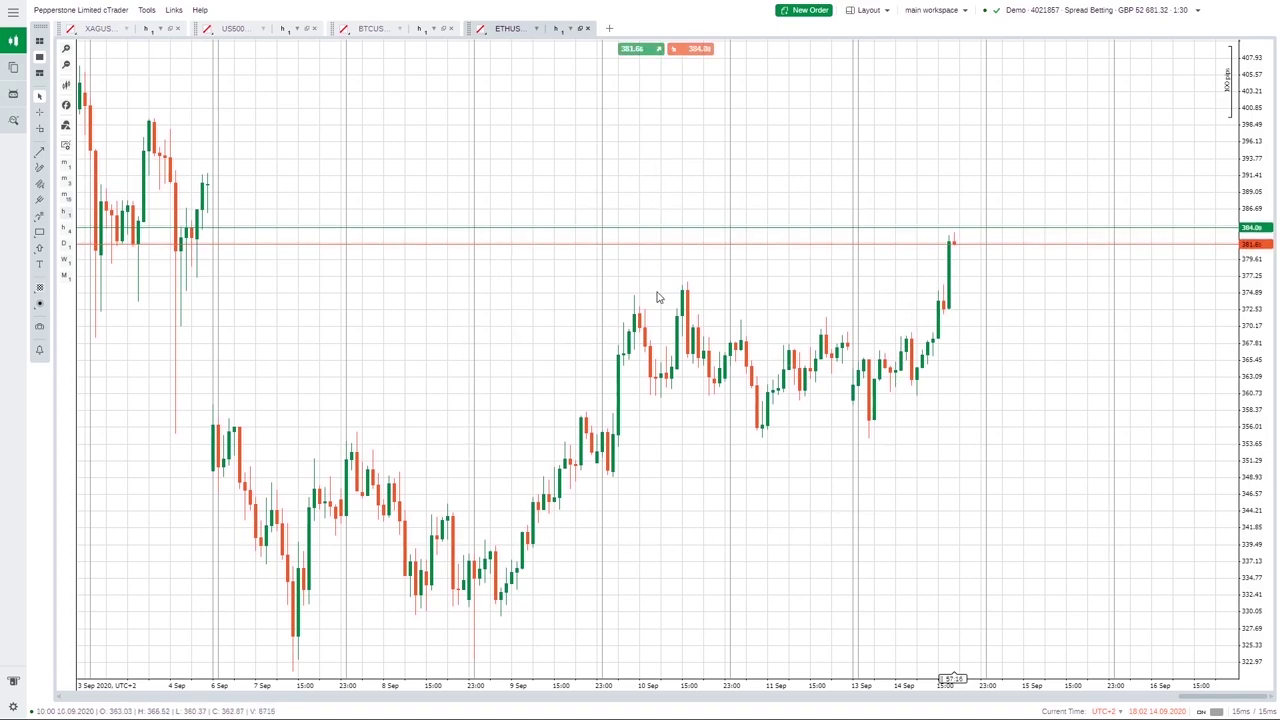
{"action": "right_click", "coordinate": [683, 189]}
{"action": "mouse_move", "coordinate": [727, 493]}
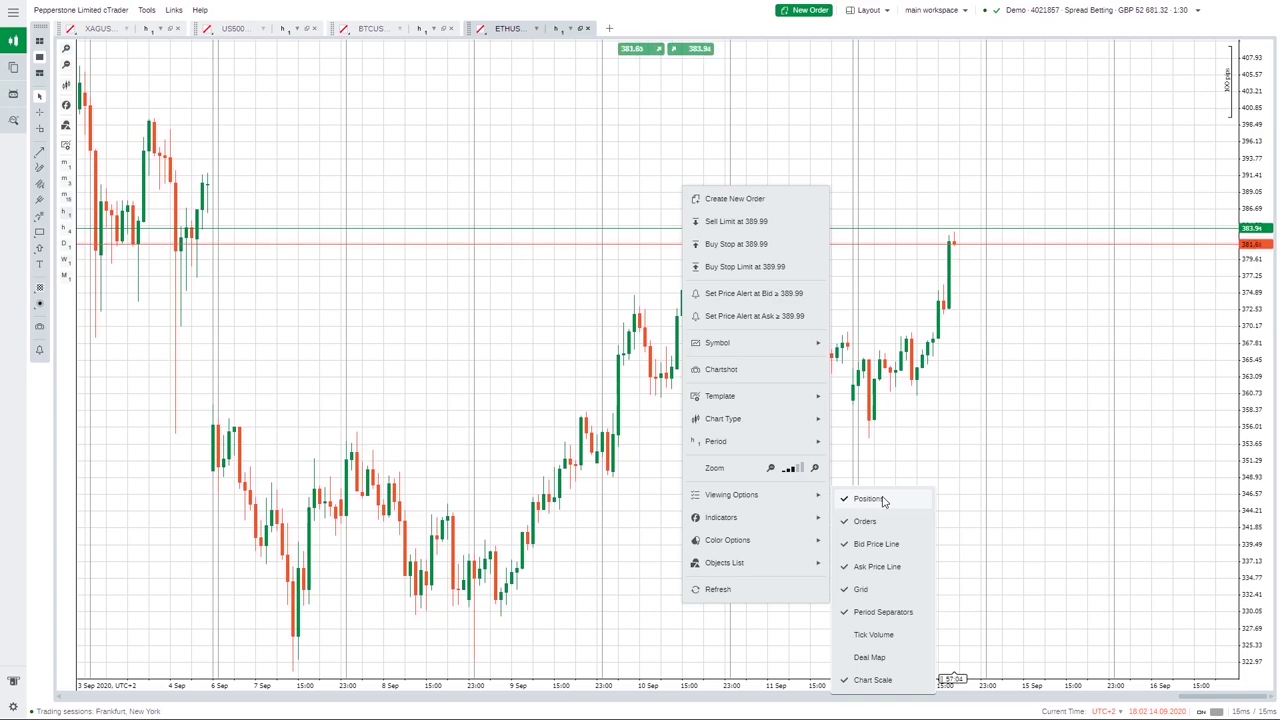
{"action": "left_click", "coordinate": [877, 616]}
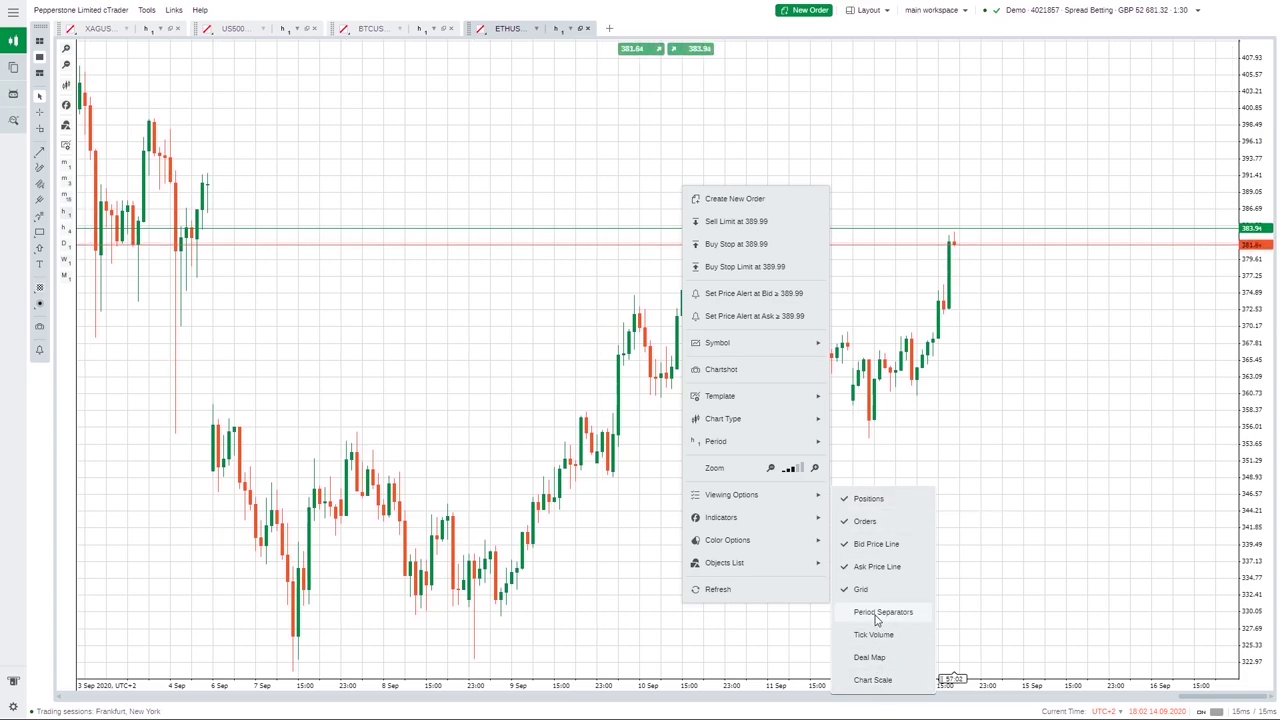
{"action": "left_click", "coordinate": [860, 589]}
{"action": "left_click", "coordinate": [877, 566]}
{"action": "left_click", "coordinate": [876, 544]}
{"action": "left_click", "coordinate": [865, 521]}
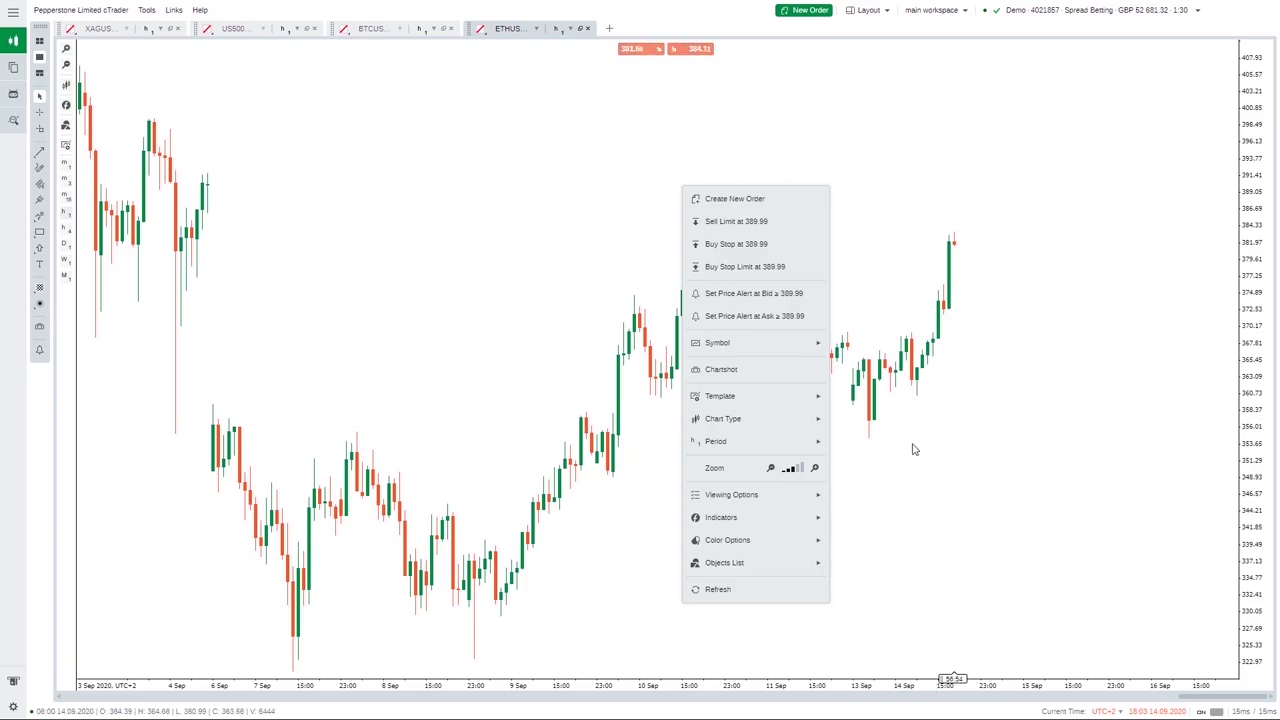
{"action": "left_click", "coordinate": [945, 436]}
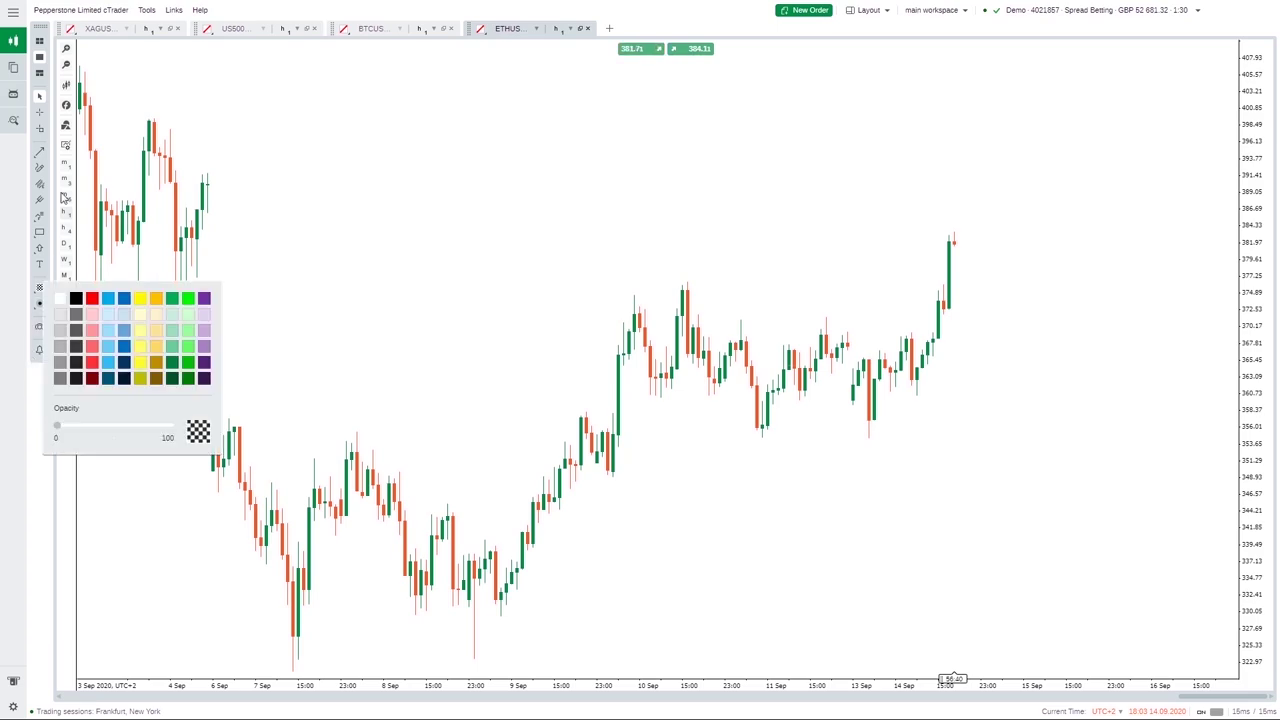
- Show all open charts side by side in multi-chart mode, switching briefly back to single-chart mode in between
{"action": "mouse_move", "coordinate": [47, 54]}
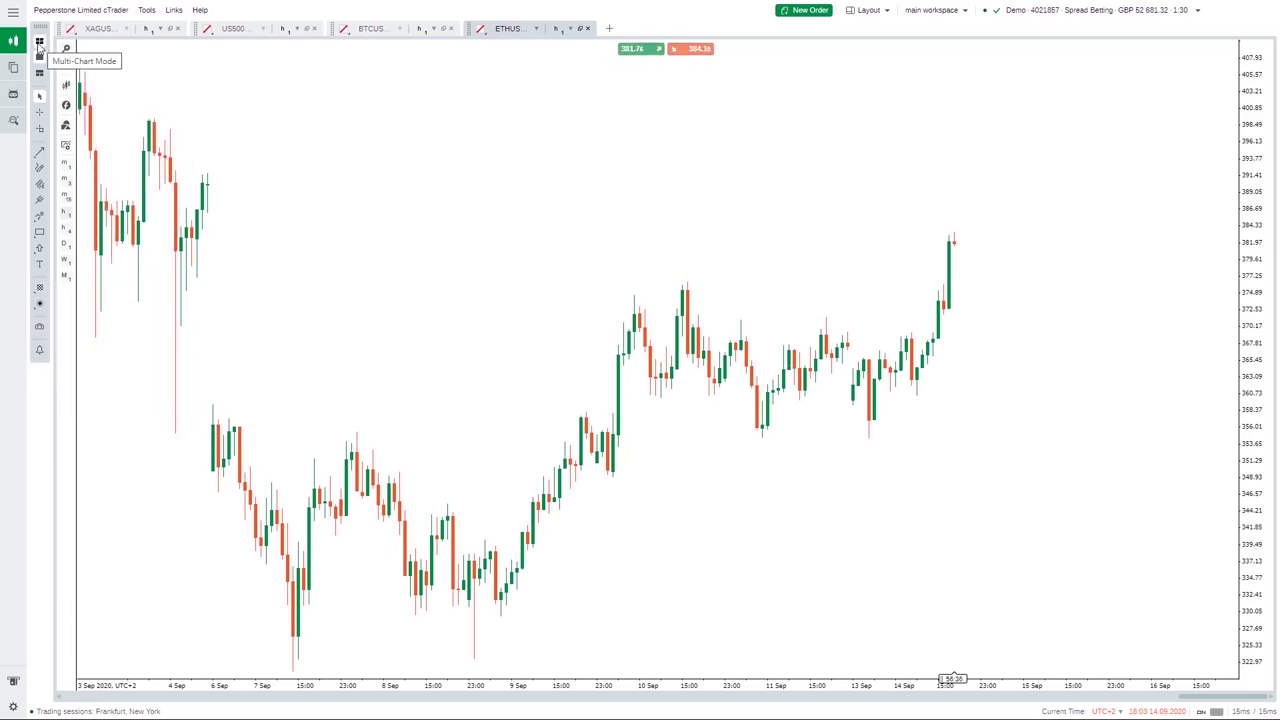
{"action": "left_click", "coordinate": [39, 44]}
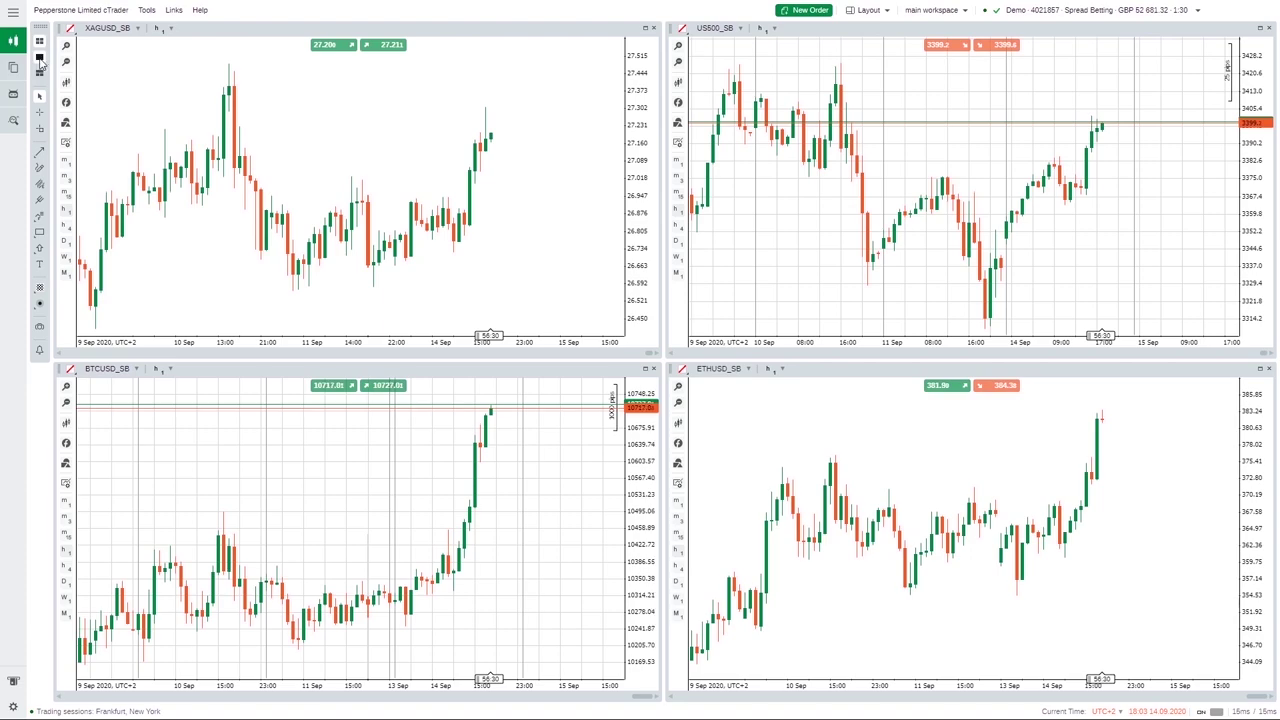
{"action": "left_click", "coordinate": [40, 58]}
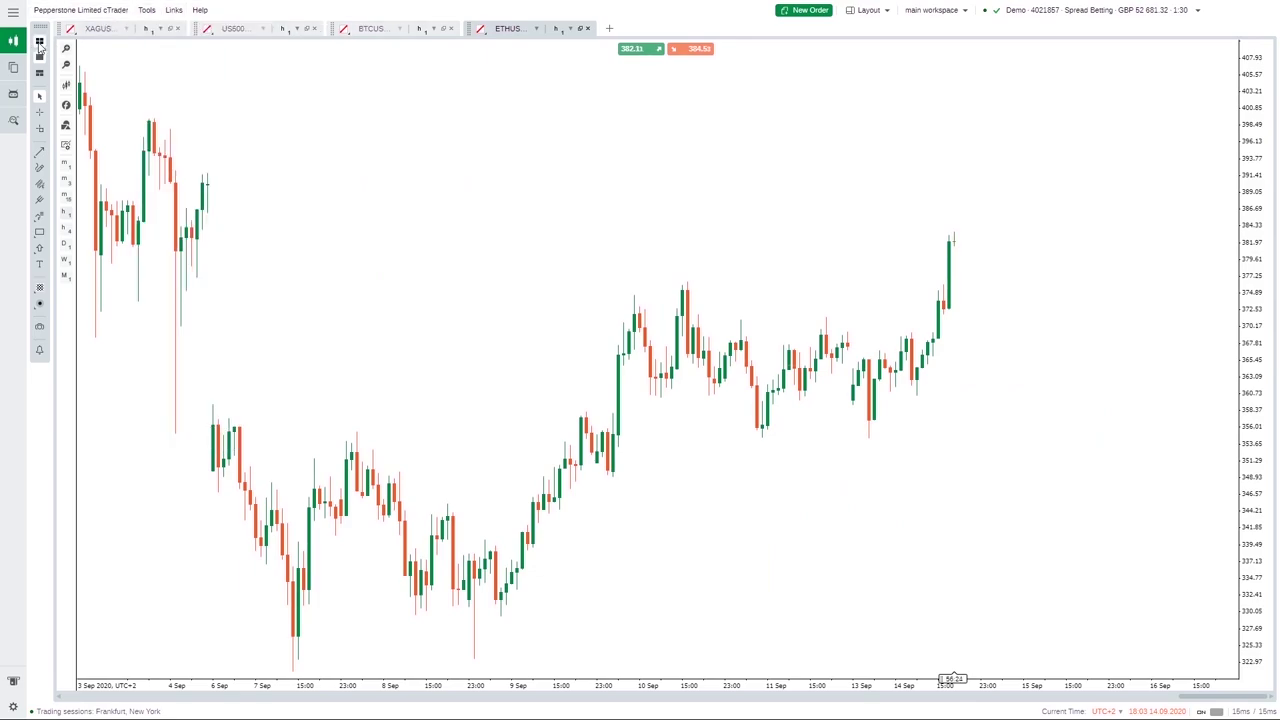
{"action": "left_click", "coordinate": [39, 41]}
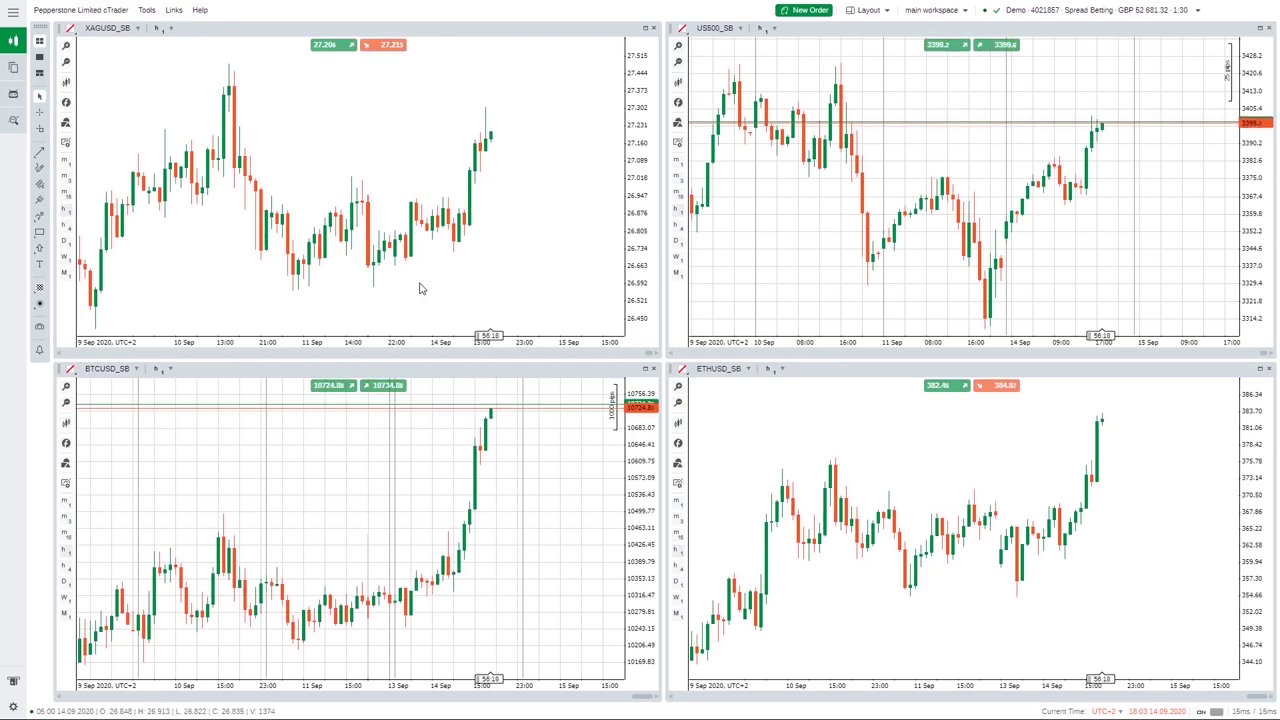
- Change the US500_SB chart's symbol to CADCHF_SB and set its period to 10 minutes
{"action": "left_click", "coordinate": [716, 27]}
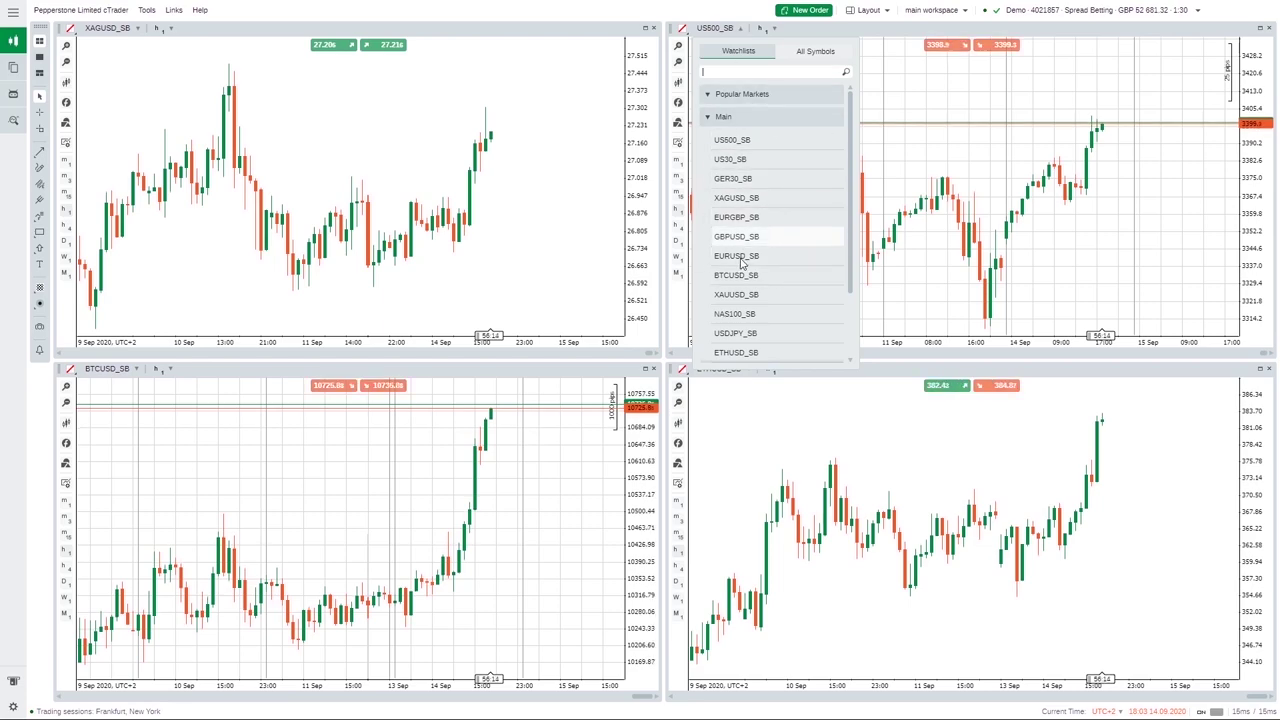
{"action": "left_click", "coordinate": [828, 53]}
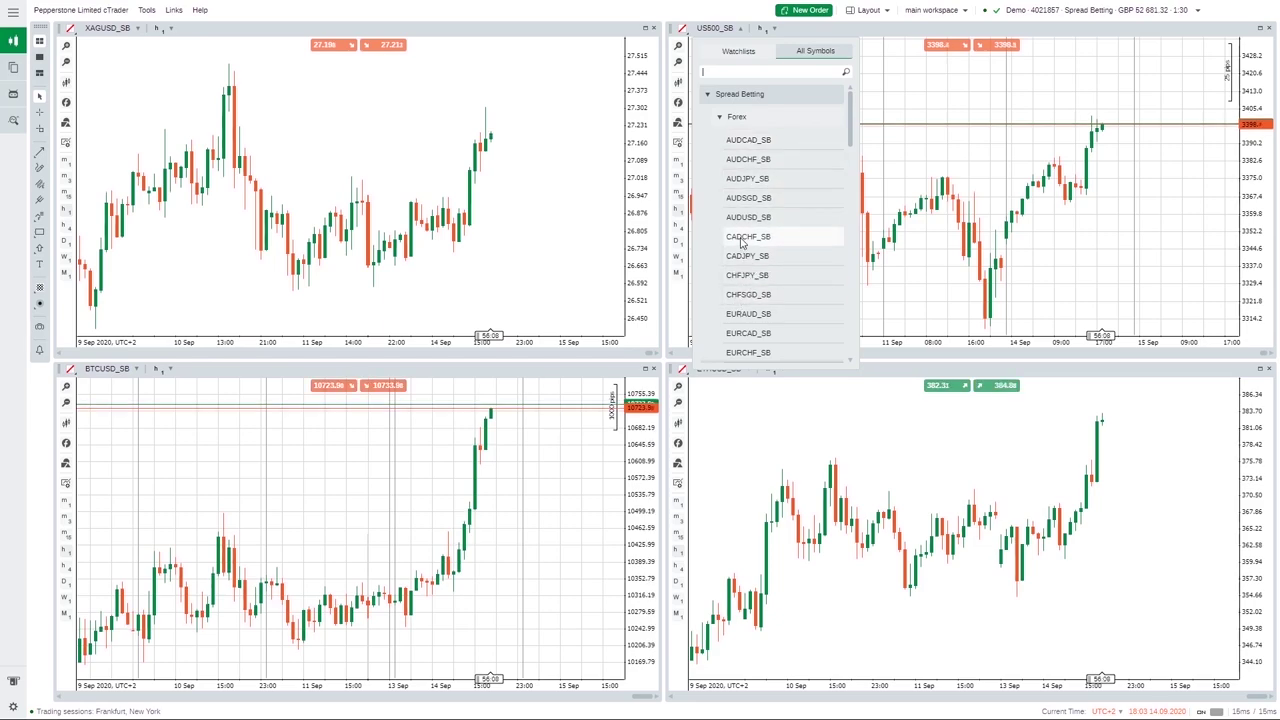
{"action": "left_click", "coordinate": [750, 239]}
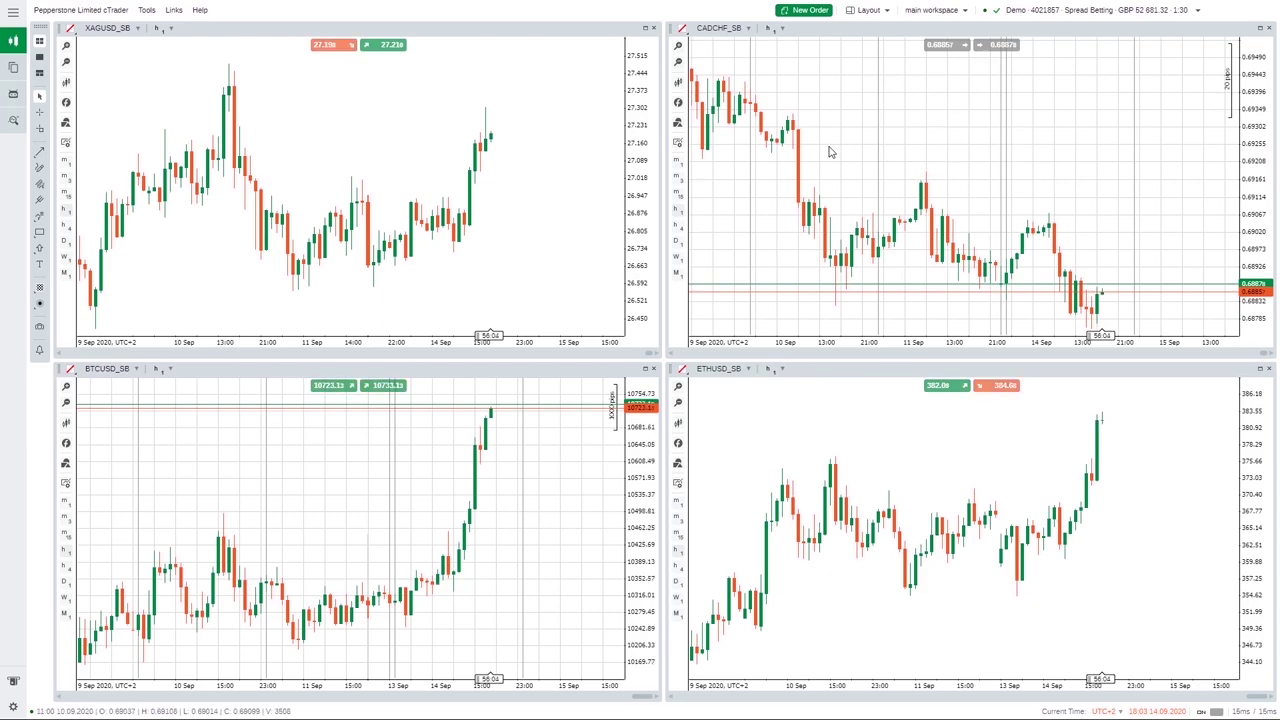
{"action": "left_click", "coordinate": [779, 29]}
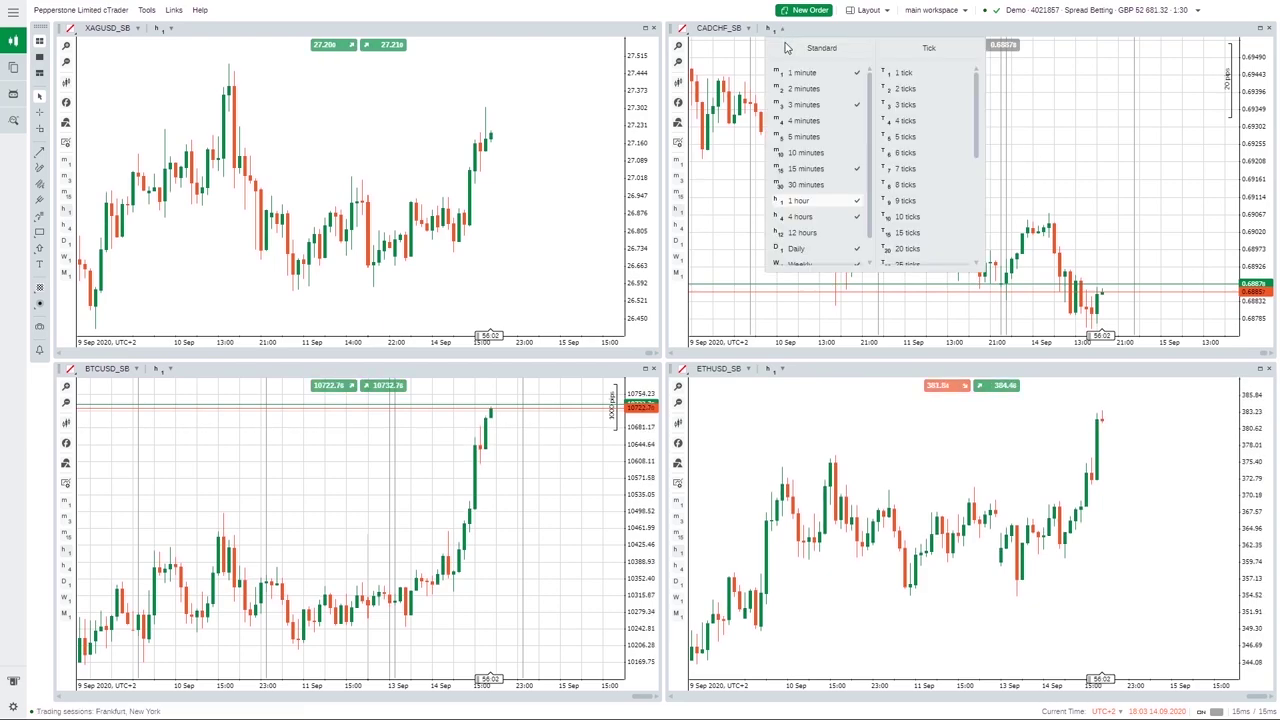
{"action": "left_click", "coordinate": [802, 153]}
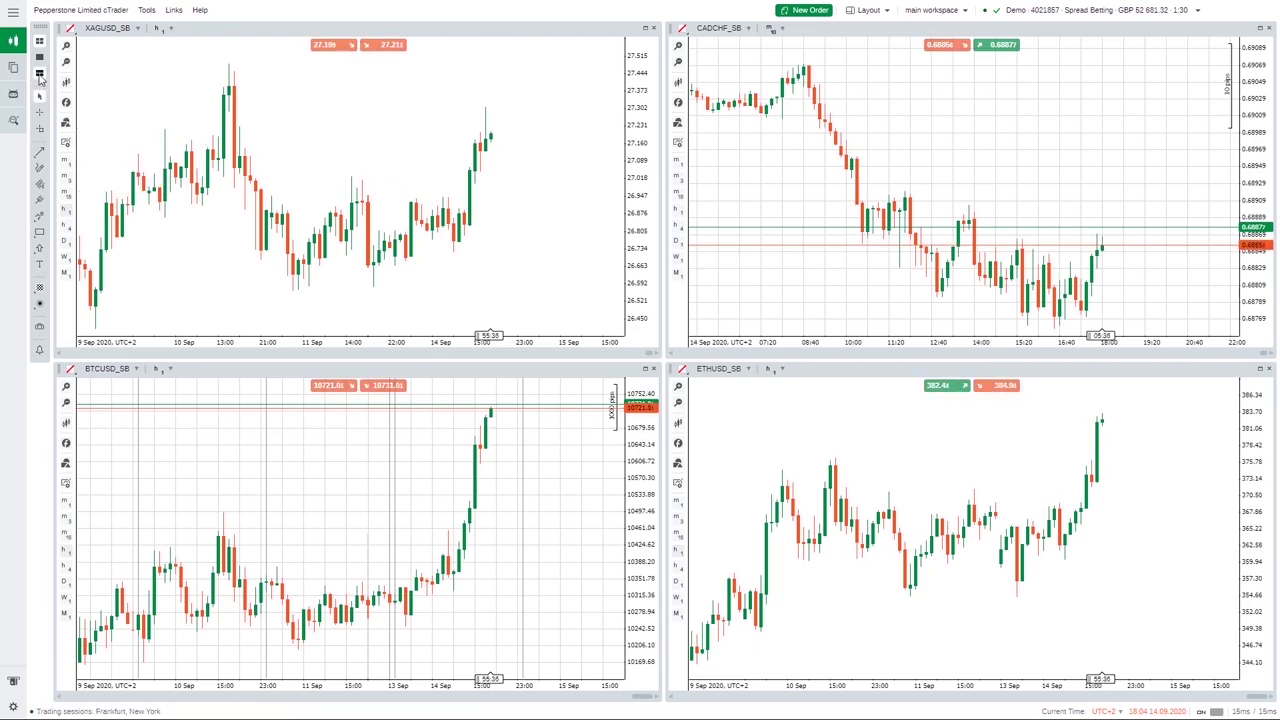
- Close the ETHUSD chart in single-chart mode, and view the charts in free-chart mode before and after closing it
{"action": "left_click", "coordinate": [39, 74]}
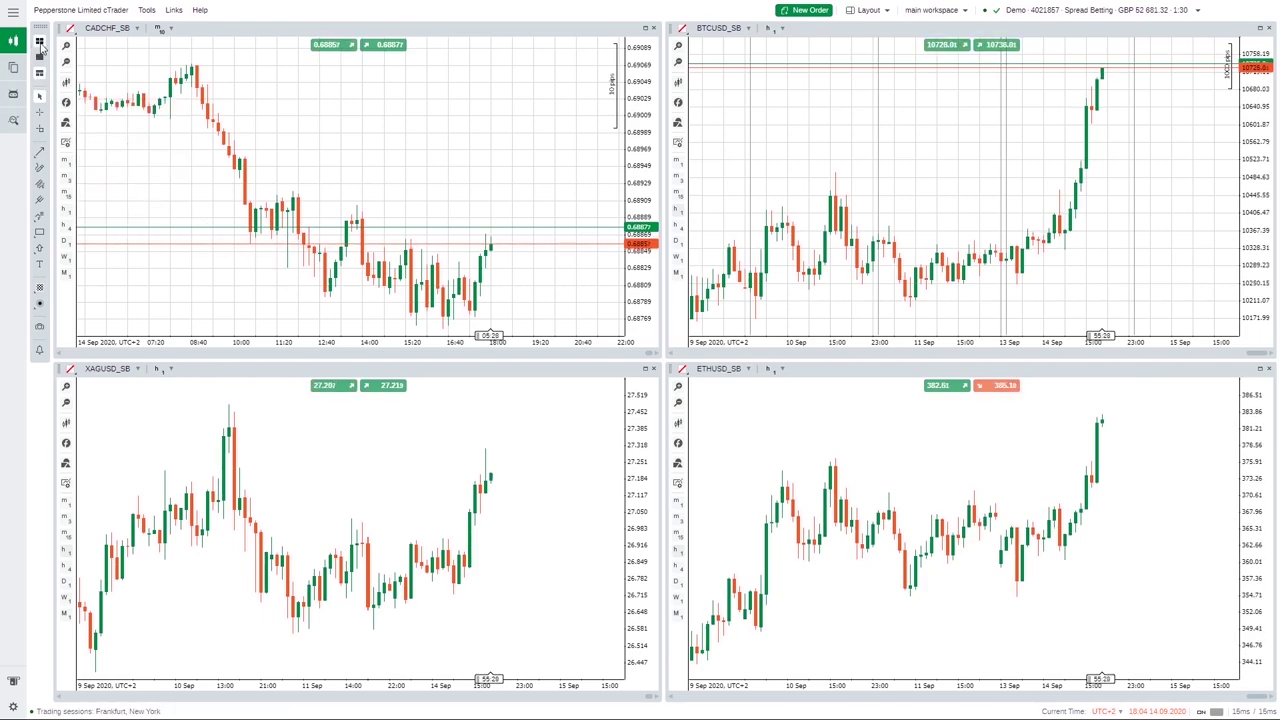
{"action": "left_click", "coordinate": [39, 59]}
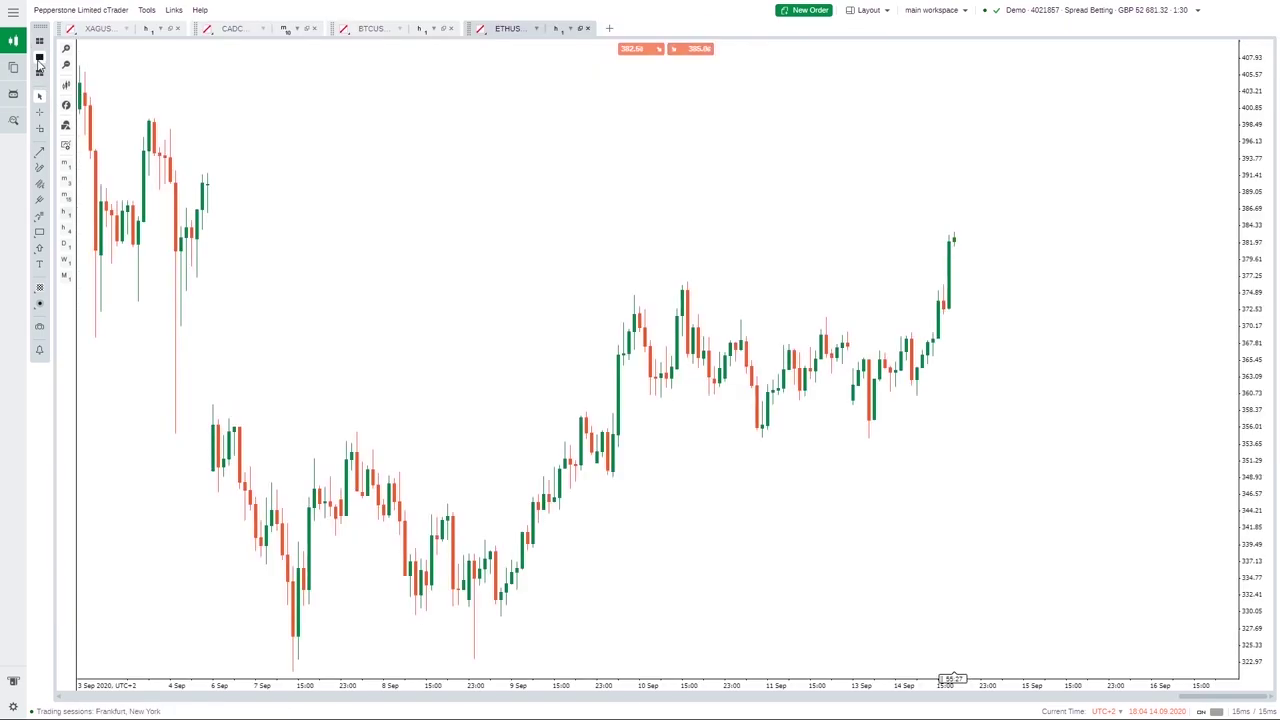
{"action": "left_click", "coordinate": [588, 29]}
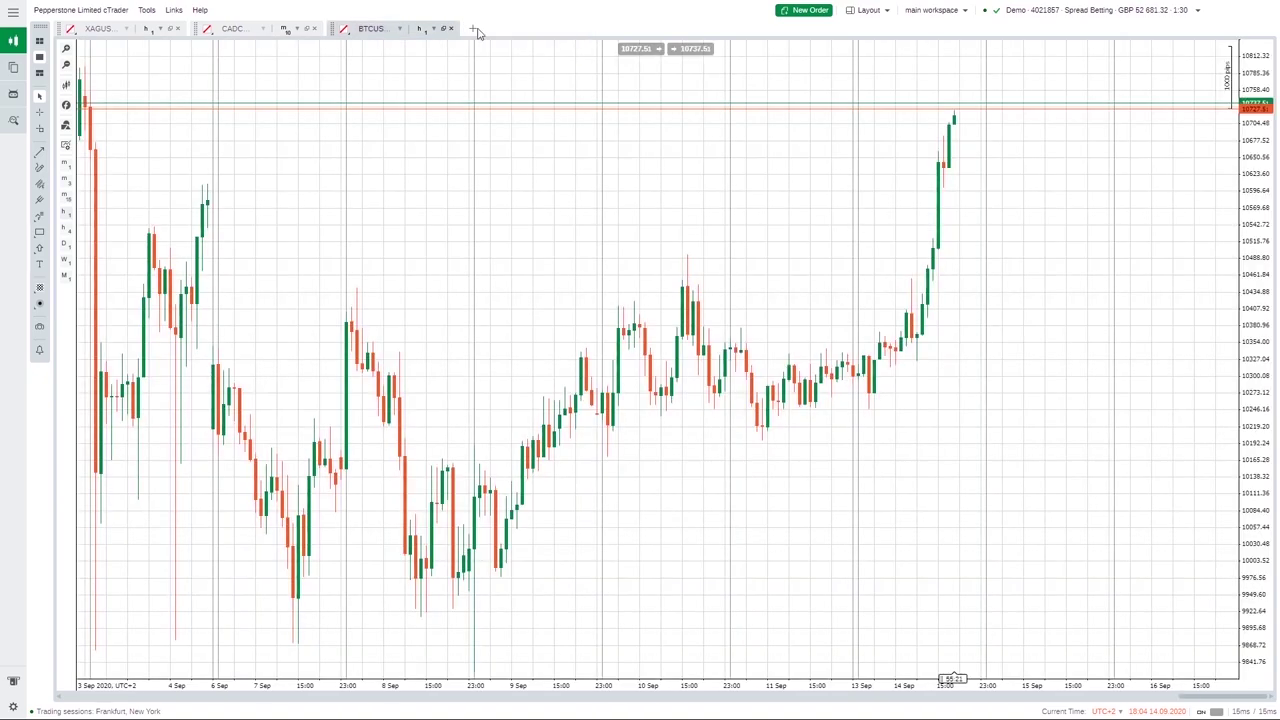
{"action": "left_click", "coordinate": [39, 104]}
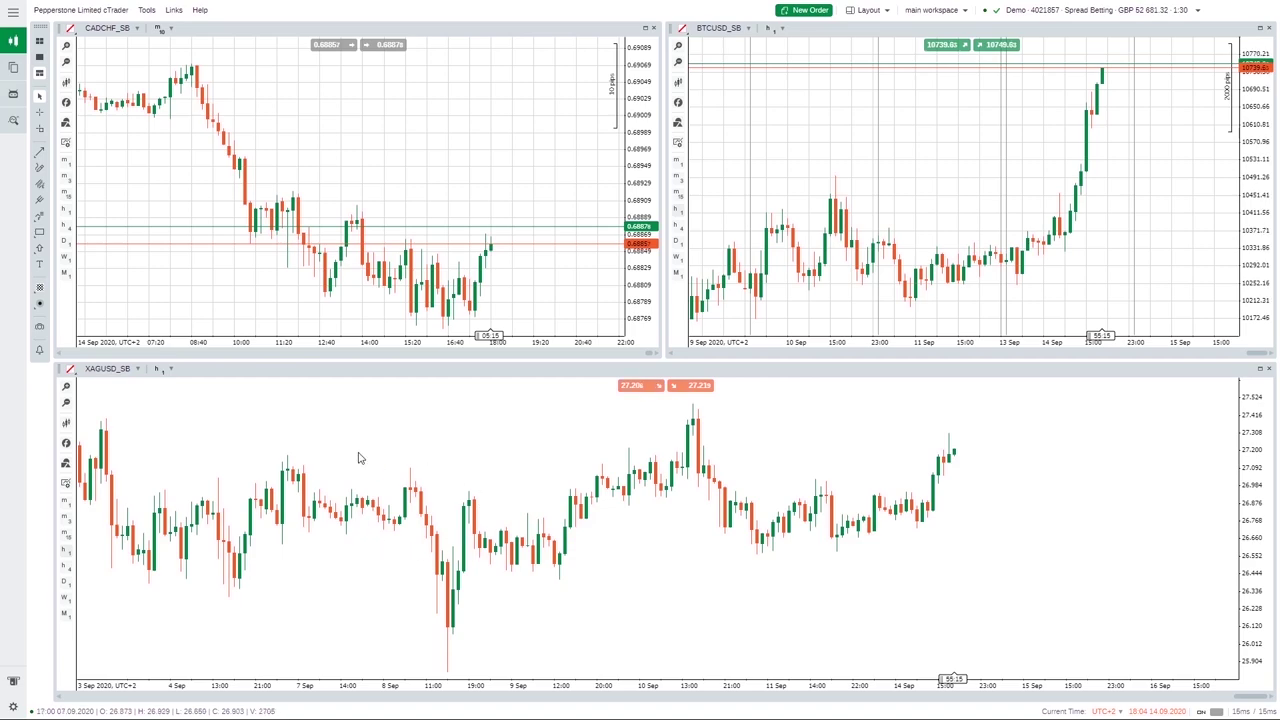
{"action": "left_click", "coordinate": [39, 72]}
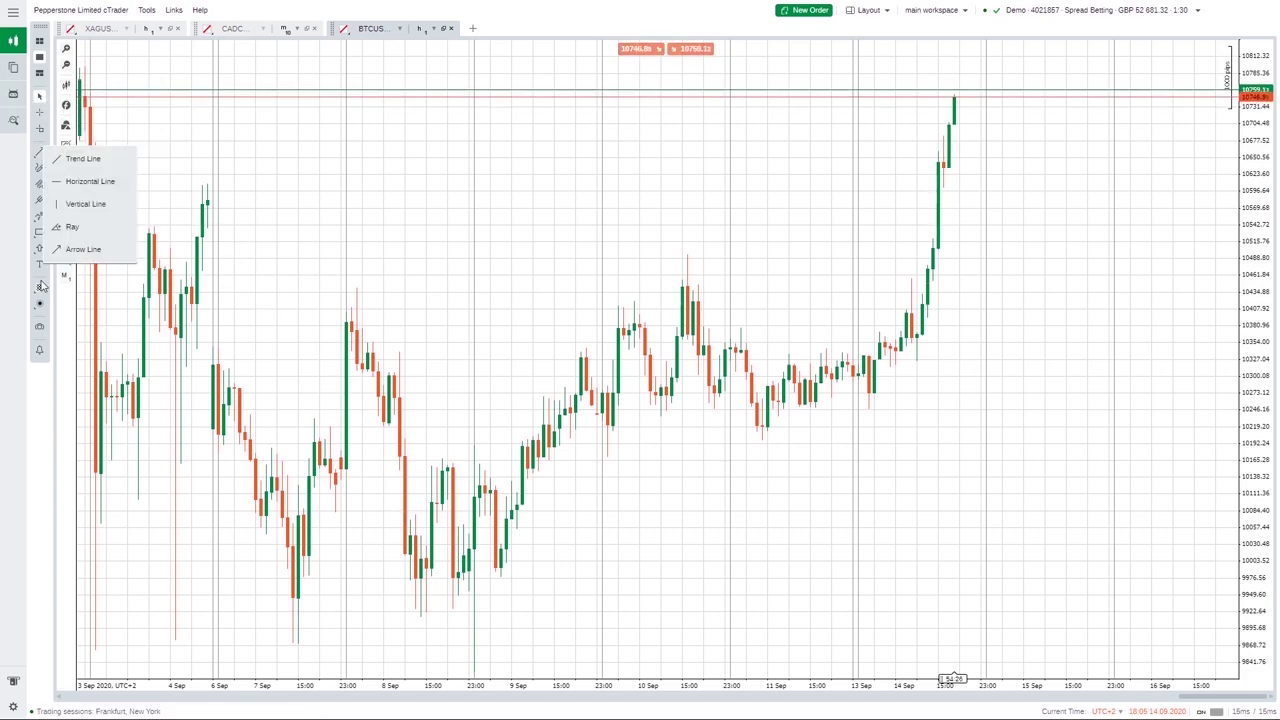
- Hide the chart scale, period separators, grid, ask price line and bid price line on the BTCUSD chart
{"action": "mouse_move", "coordinate": [42, 153]}
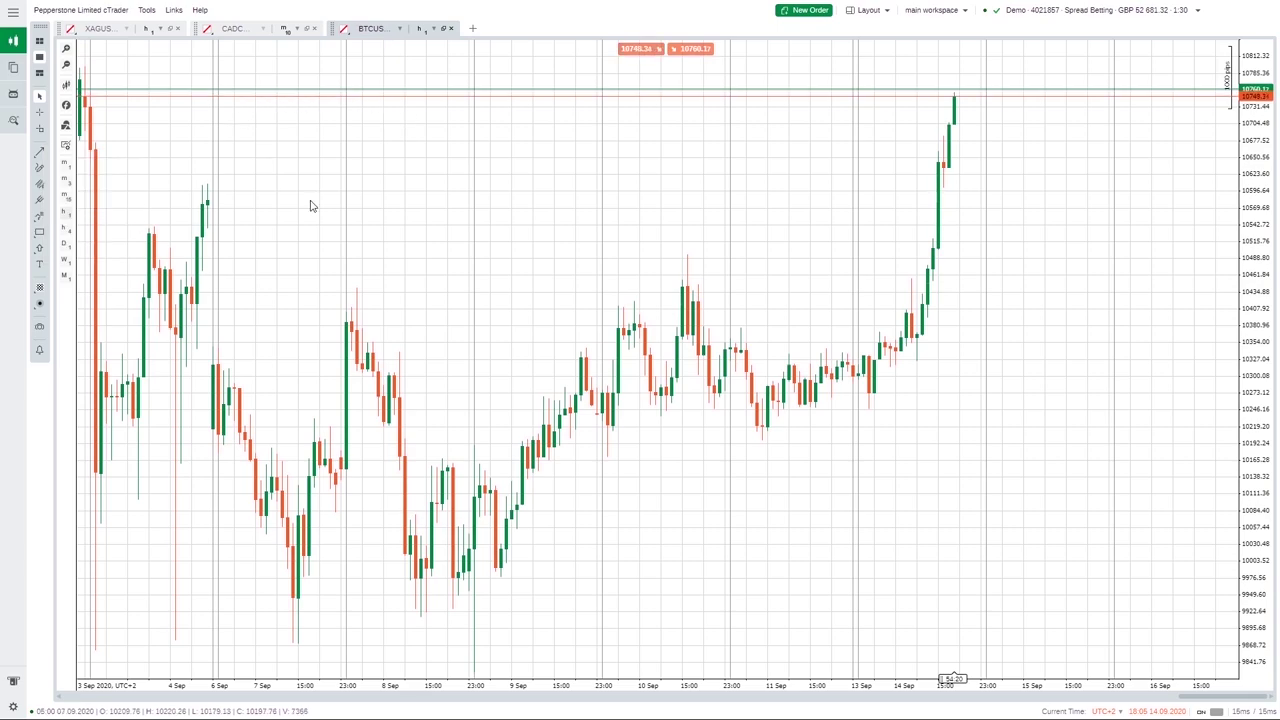
{"action": "right_click", "coordinate": [527, 240]}
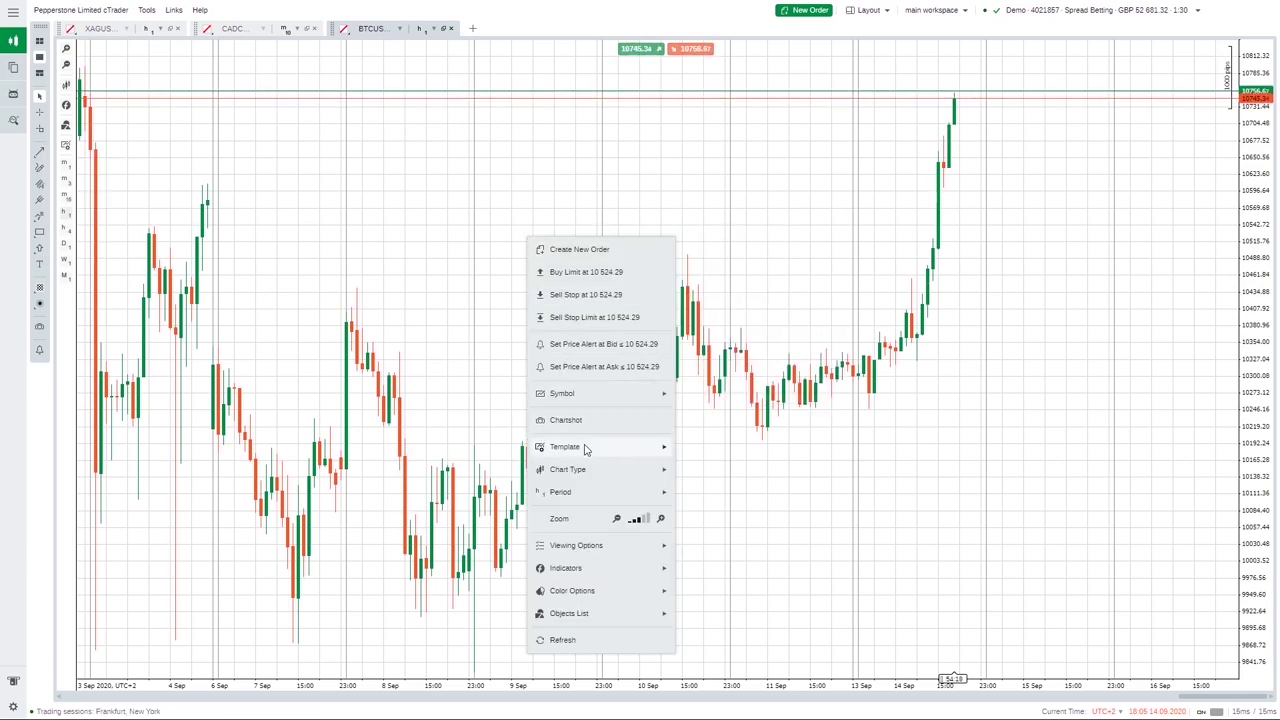
{"action": "mouse_move", "coordinate": [566, 545]}
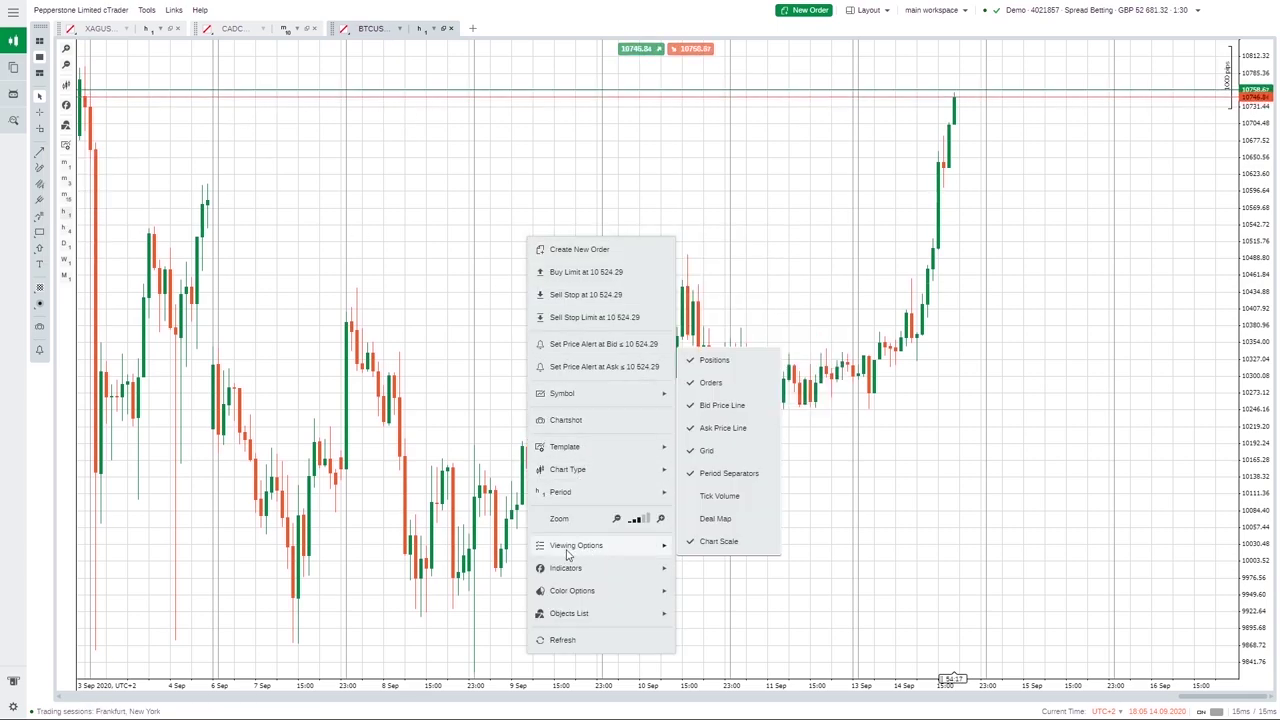
{"action": "left_click", "coordinate": [724, 544]}
{"action": "left_click", "coordinate": [728, 474]}
{"action": "left_click", "coordinate": [708, 451]}
{"action": "left_click", "coordinate": [722, 428]}
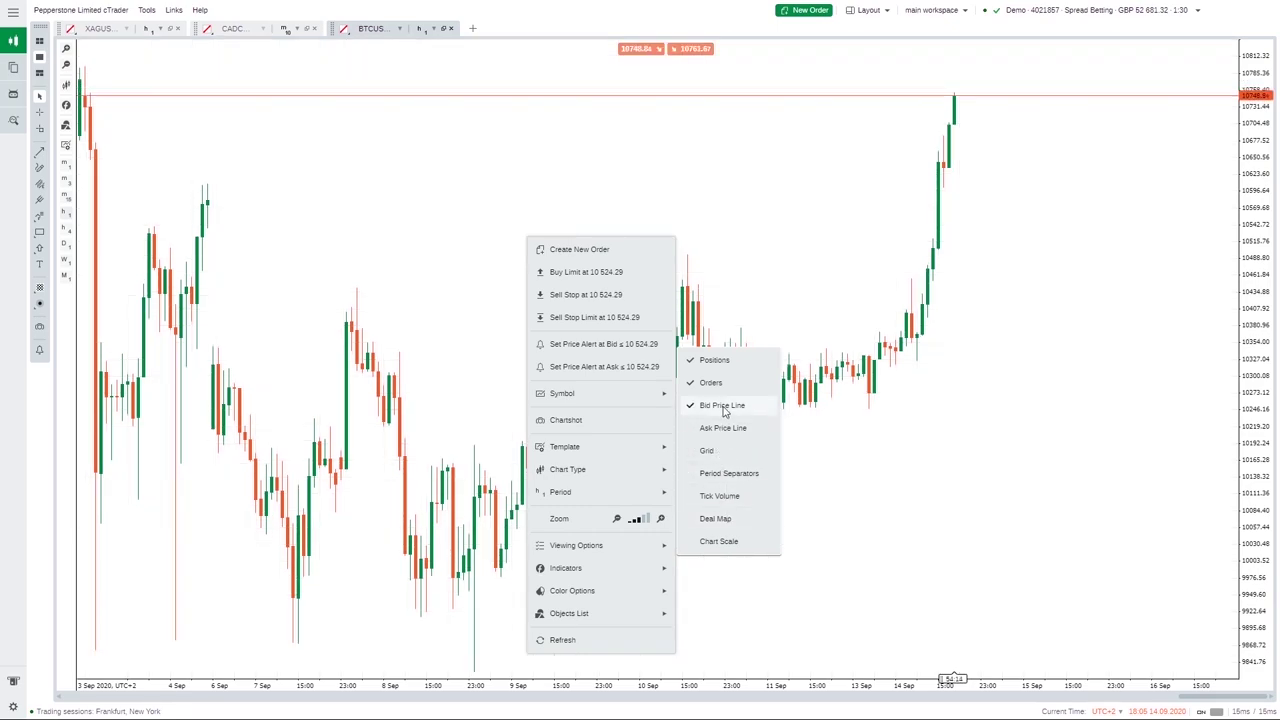
{"action": "left_click", "coordinate": [724, 406]}
{"action": "left_click", "coordinate": [408, 293]}
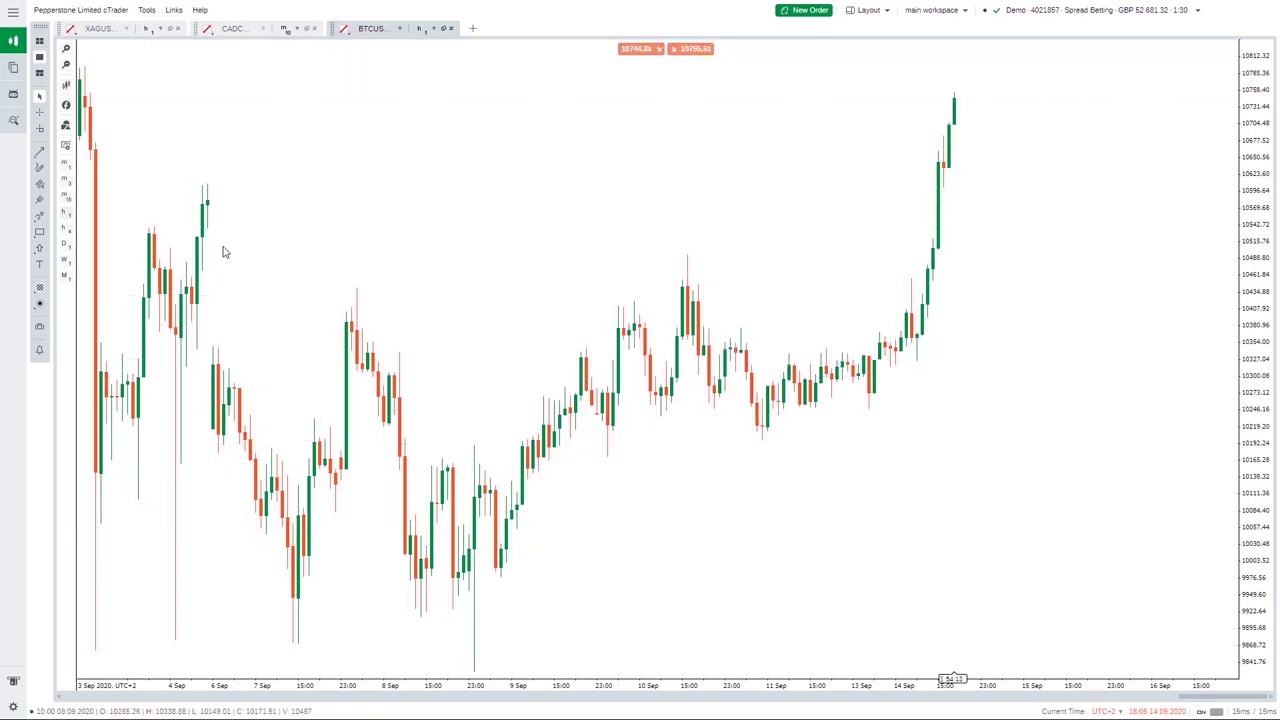
- Draw a rising trend line on the BTCUSD chart from the low just before 9 Sep to beyond the latest candle
{"action": "left_click", "coordinate": [39, 152]}
{"action": "left_click", "coordinate": [84, 158]}
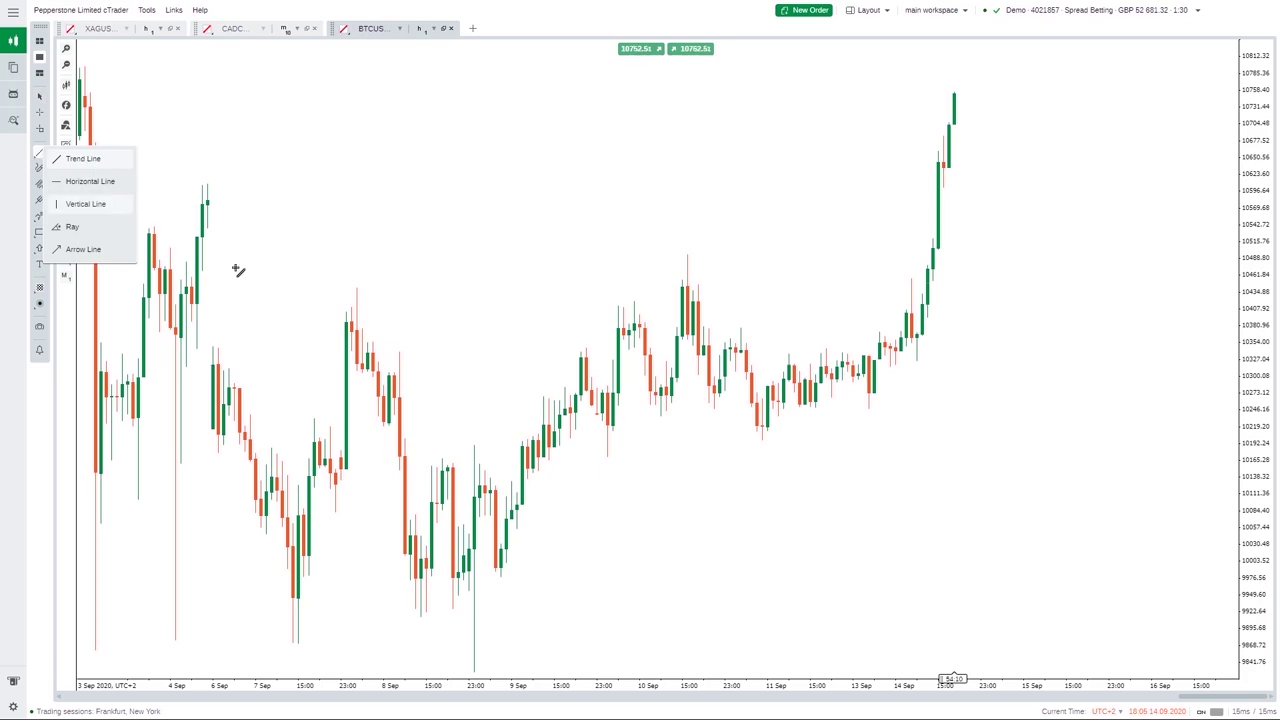
{"action": "left_click_drag", "start_coordinate": [510, 568], "coordinate": [1012, 188]}
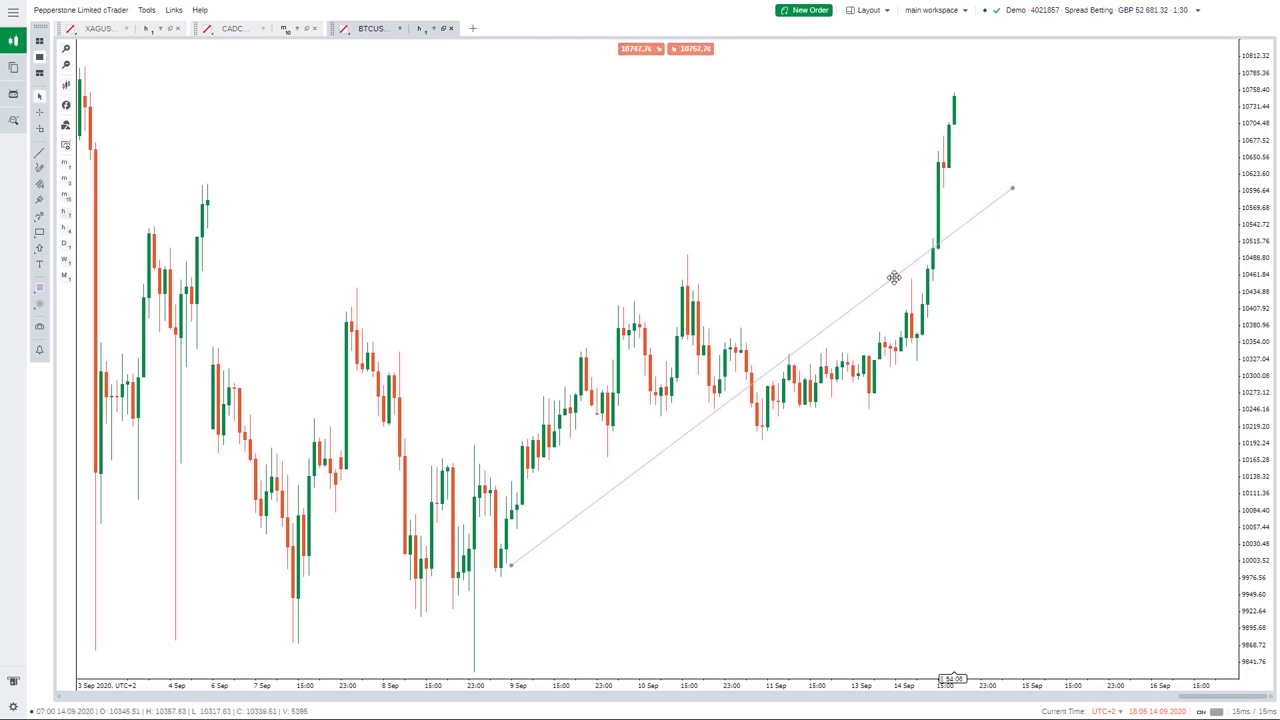
- Change the trend line to a dotted style with the second-thickest line width
{"action": "double_click", "coordinate": [894, 279]}
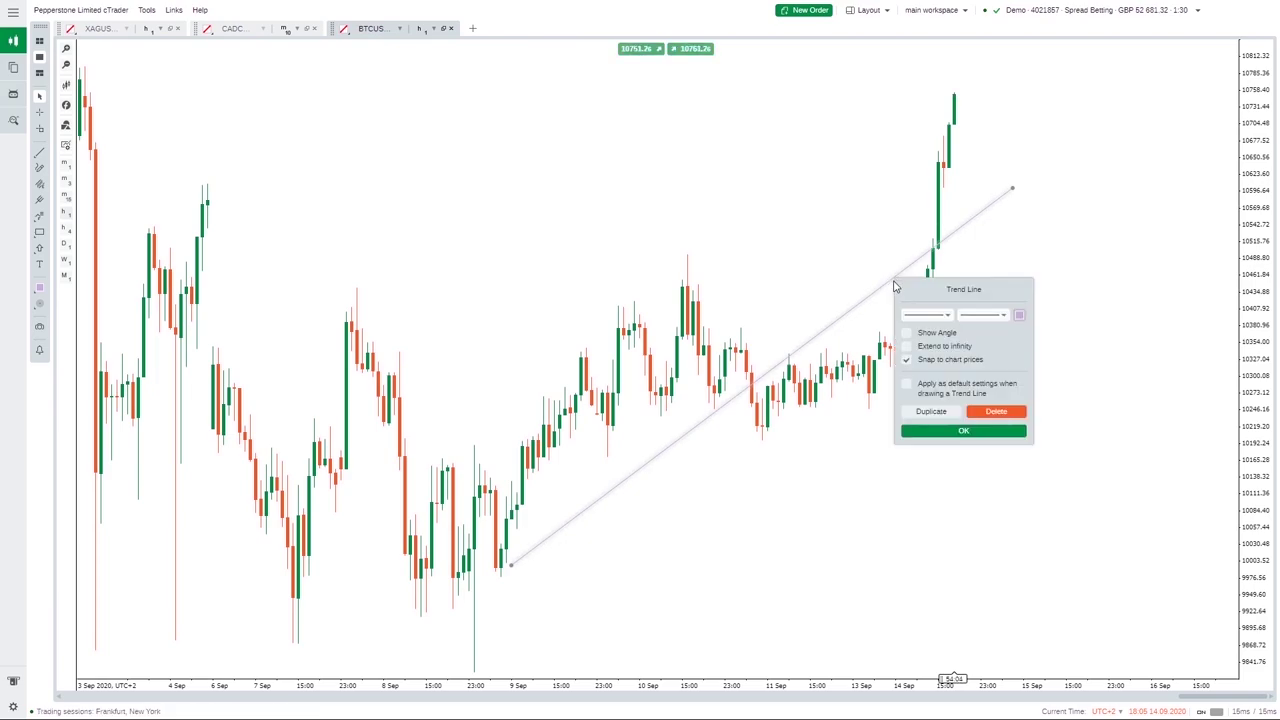
{"action": "left_click", "coordinate": [946, 317]}
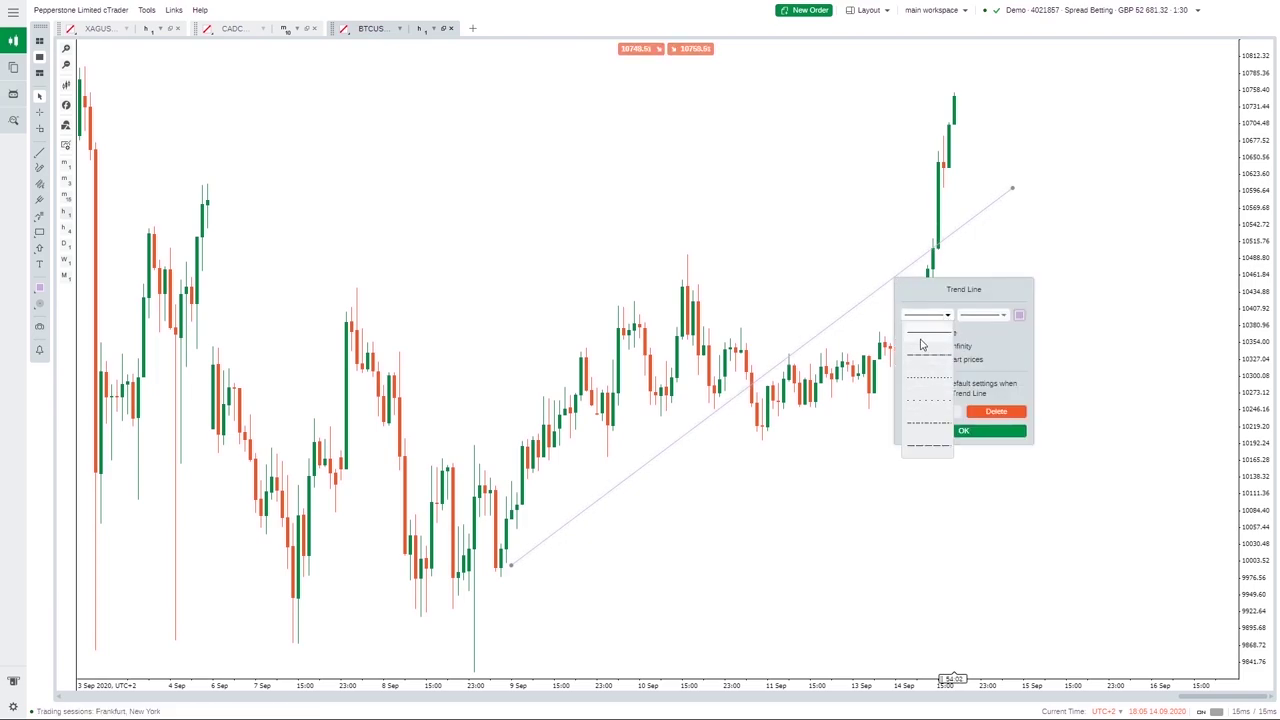
{"action": "left_click", "coordinate": [926, 379]}
{"action": "left_click", "coordinate": [988, 316]}
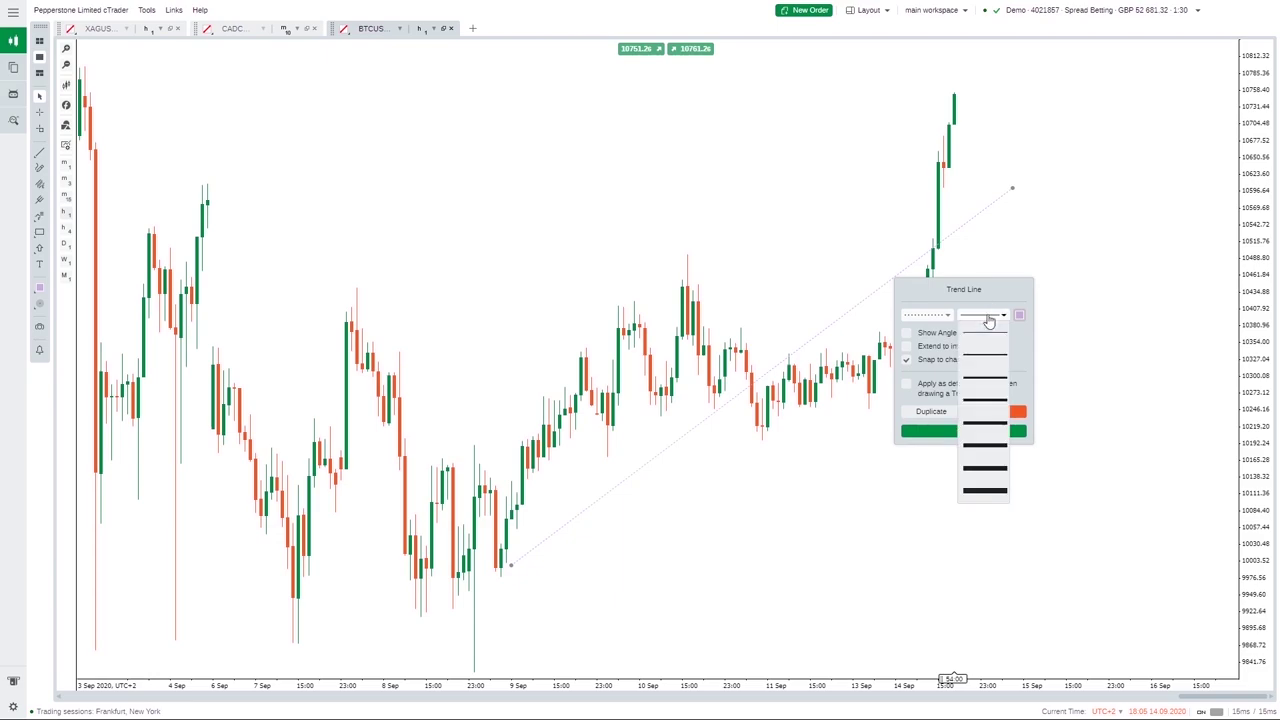
{"action": "left_click", "coordinate": [974, 474]}
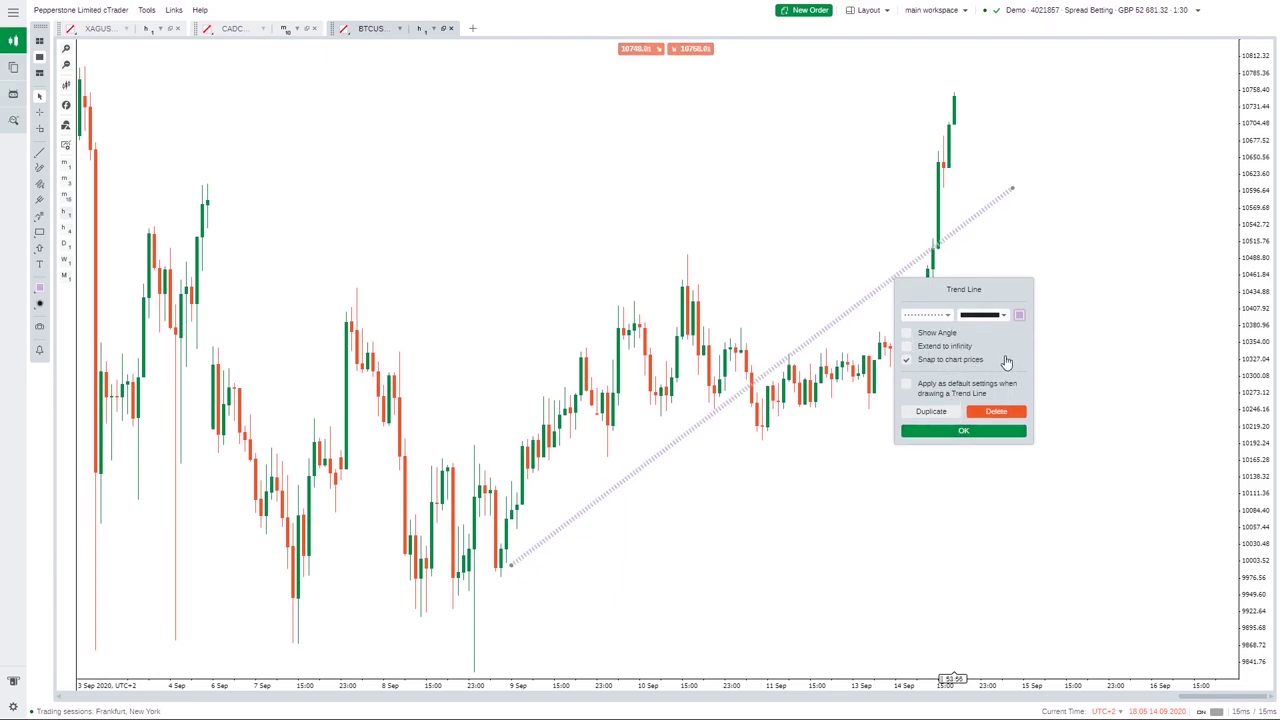
- Duplicate the dotted trend line, and delete both the copy and the original
{"action": "left_click", "coordinate": [932, 412]}
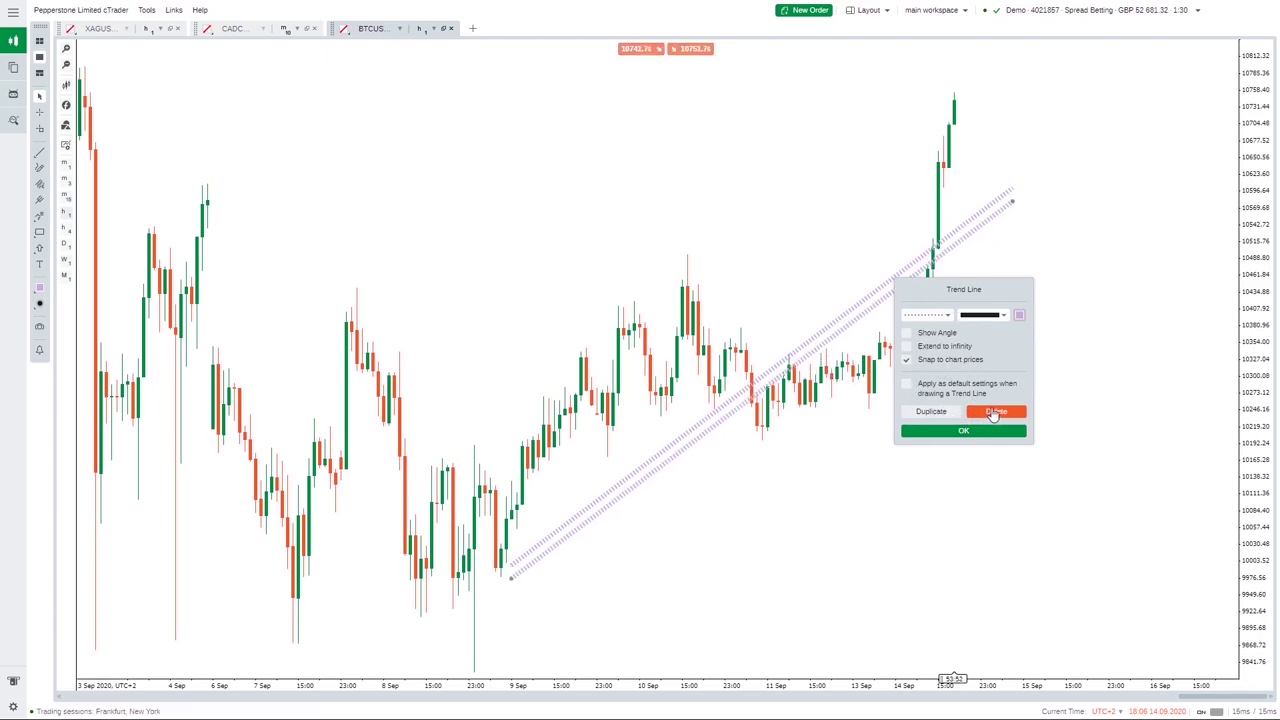
{"action": "left_click", "coordinate": [994, 413]}
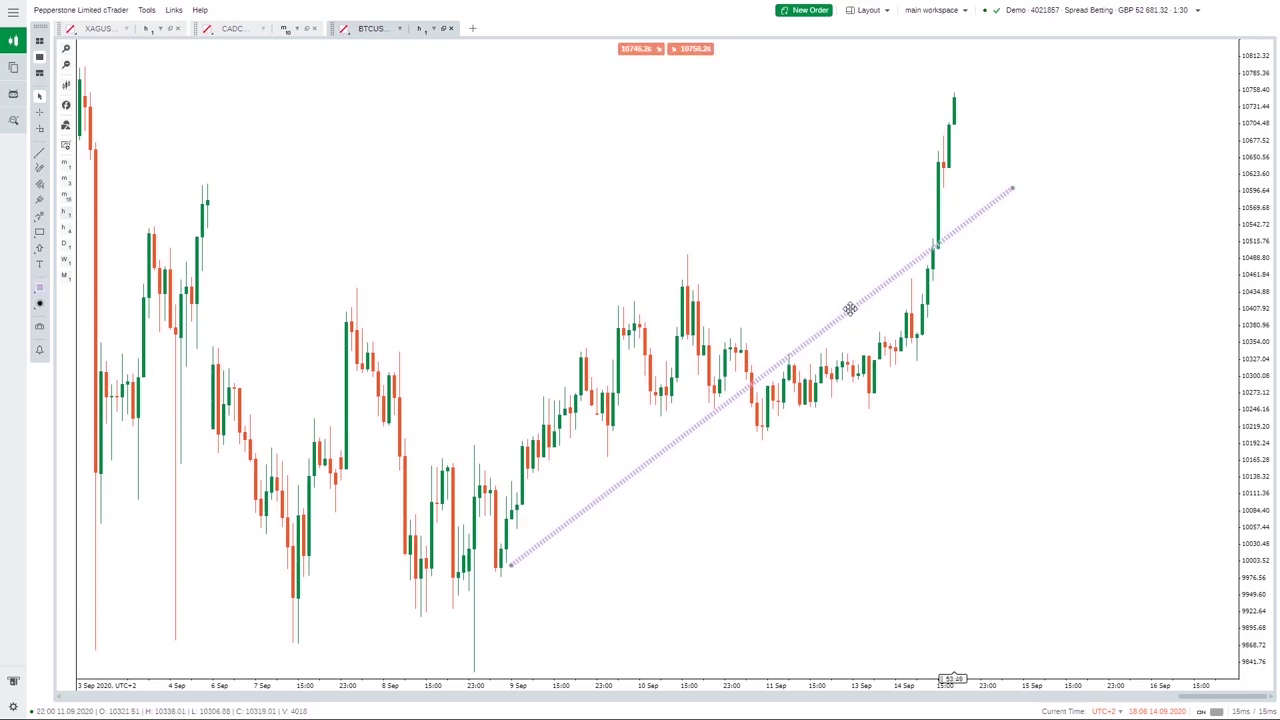
{"action": "key", "text": "Delete"}
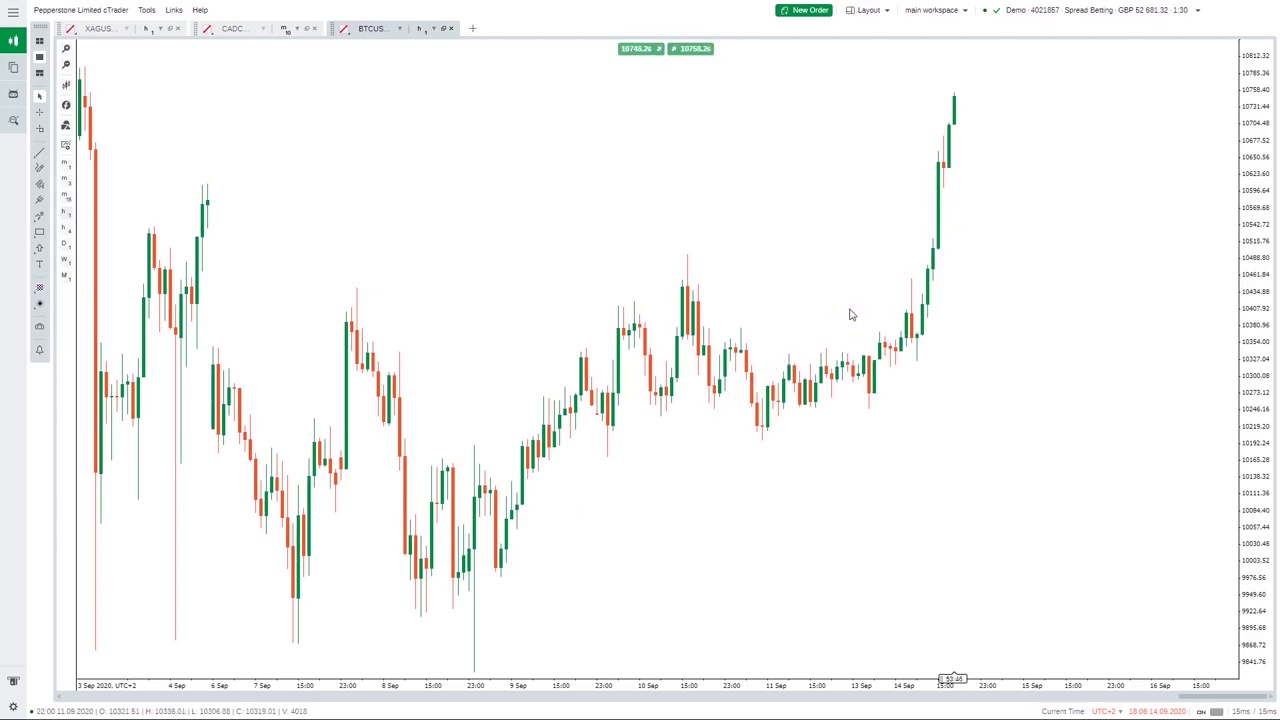
- Draw a rising equidistant price channel in the empty area above the 8–10 Sep candles and widen it upward
{"action": "left_click", "coordinate": [40, 186]}
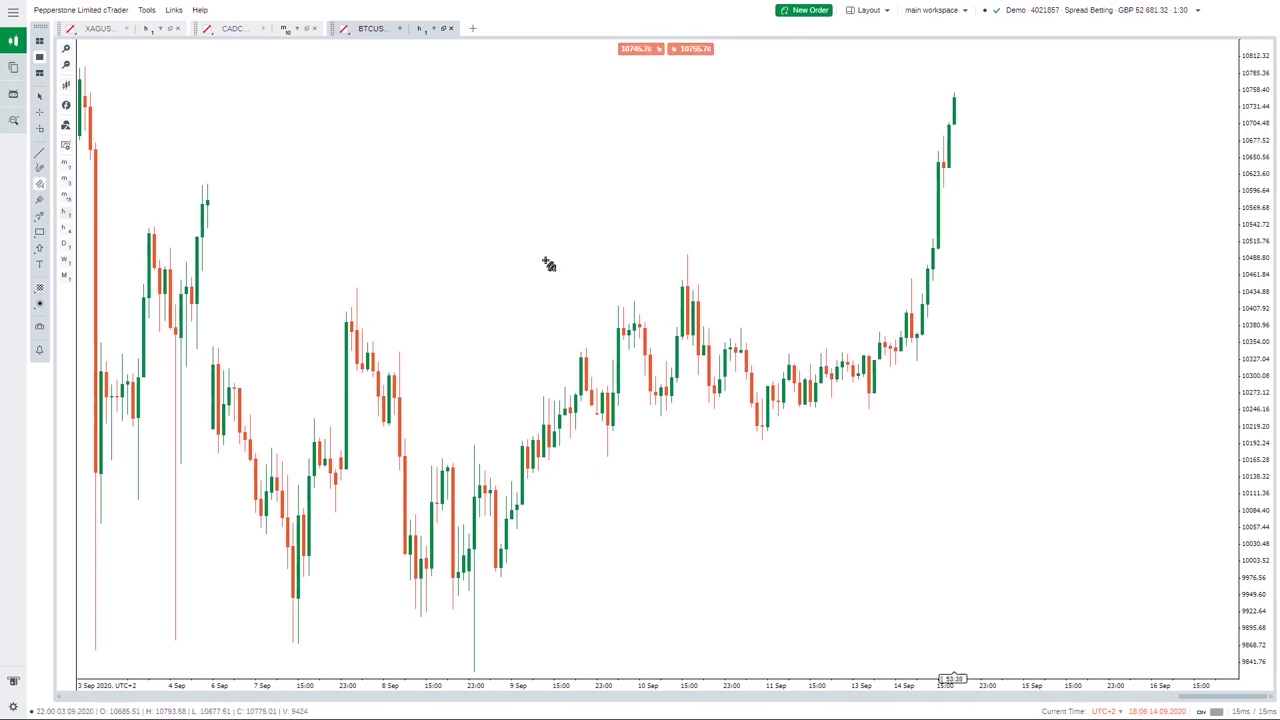
{"action": "left_click", "coordinate": [409, 180]}
{"action": "left_click", "coordinate": [650, 97]}
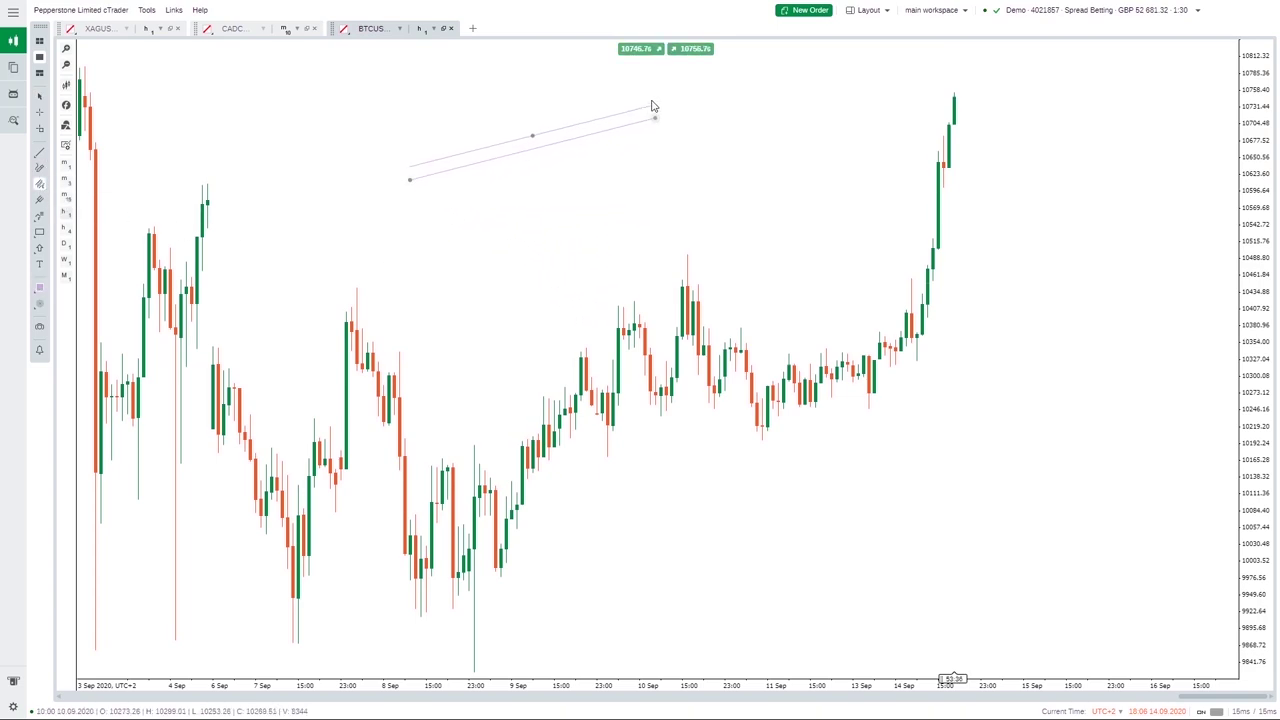
{"action": "left_click", "coordinate": [650, 86]}
{"action": "left_click_drag", "start_coordinate": [529, 126], "coordinate": [516, 88]}
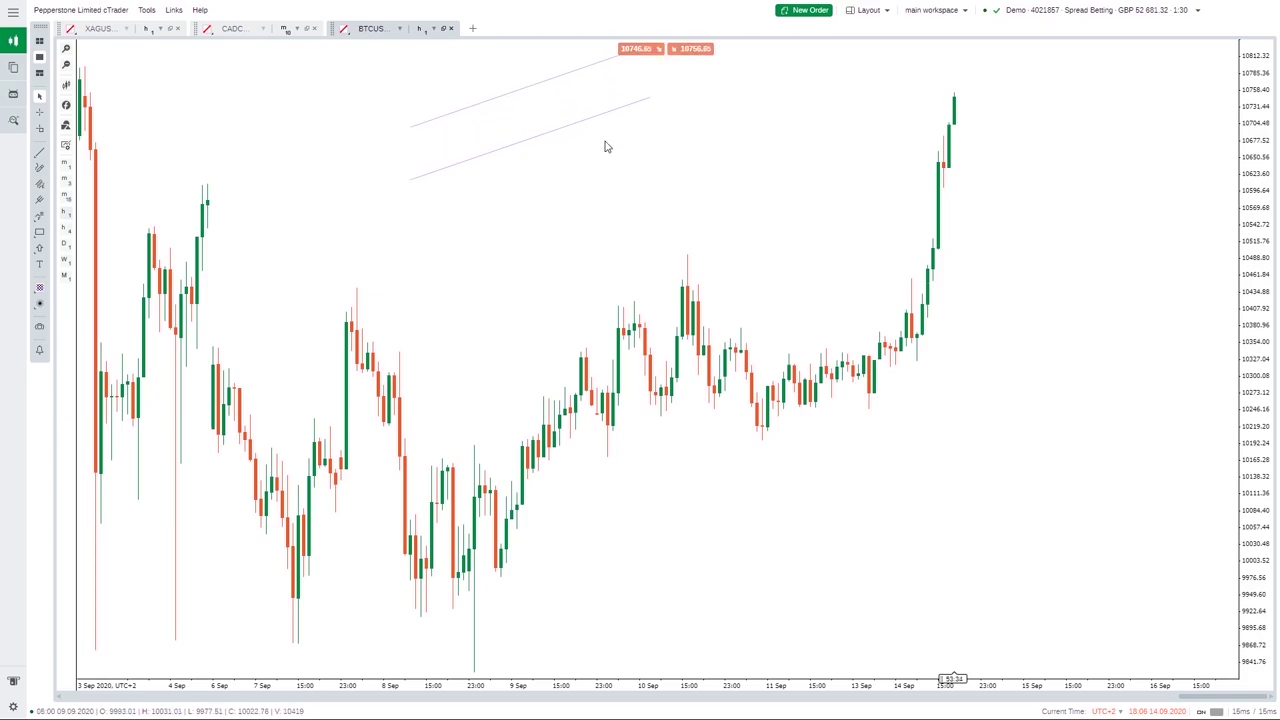
- Open the equidistant price channel's settings and delete the channel from the chart
{"action": "left_click", "coordinate": [544, 133]}
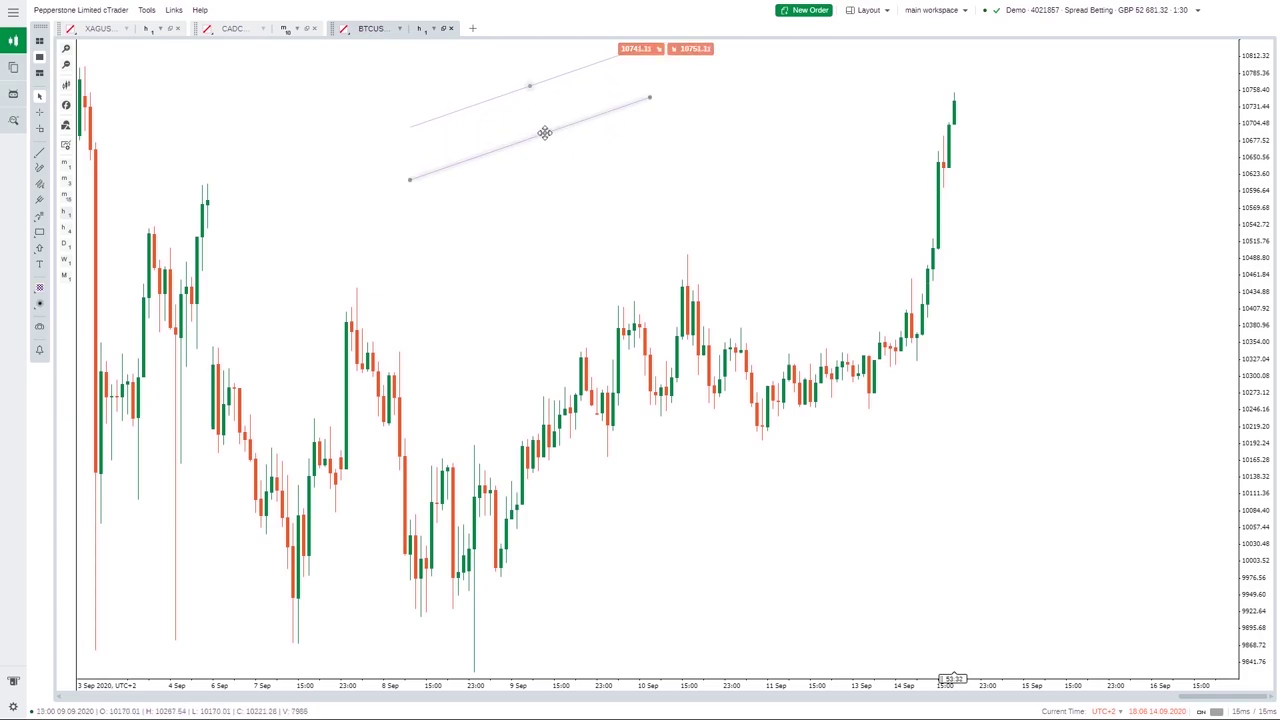
{"action": "double_click", "coordinate": [545, 133]}
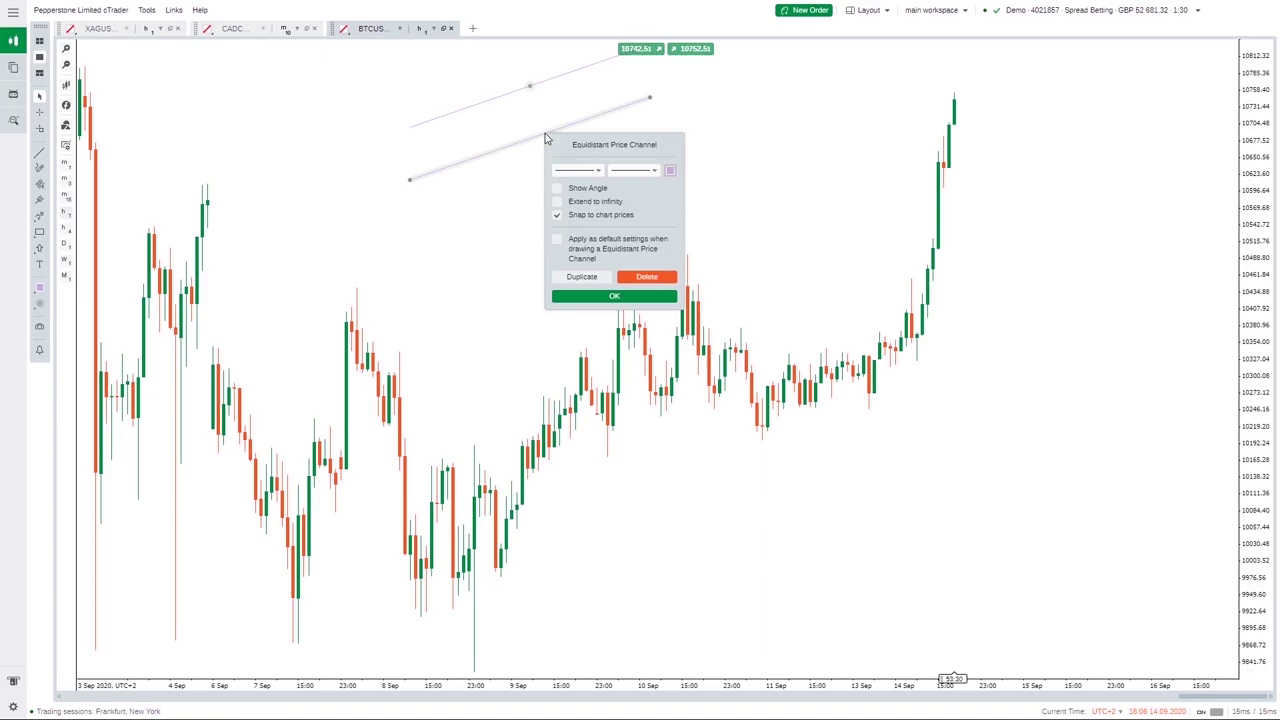
{"action": "left_click", "coordinate": [657, 279]}
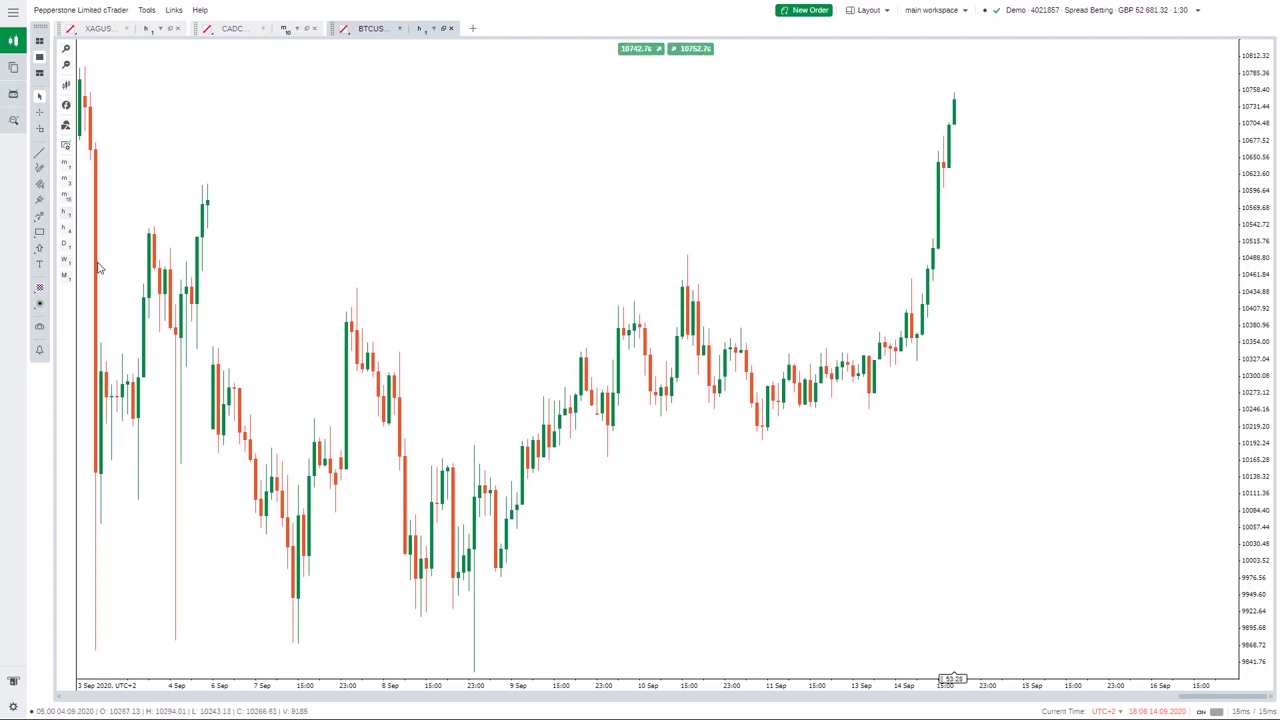
- Draw a Fibonacci Expansion from the low before 9 Sep to the 10 Sep high and down to the following low
{"action": "left_click", "coordinate": [39, 216]}
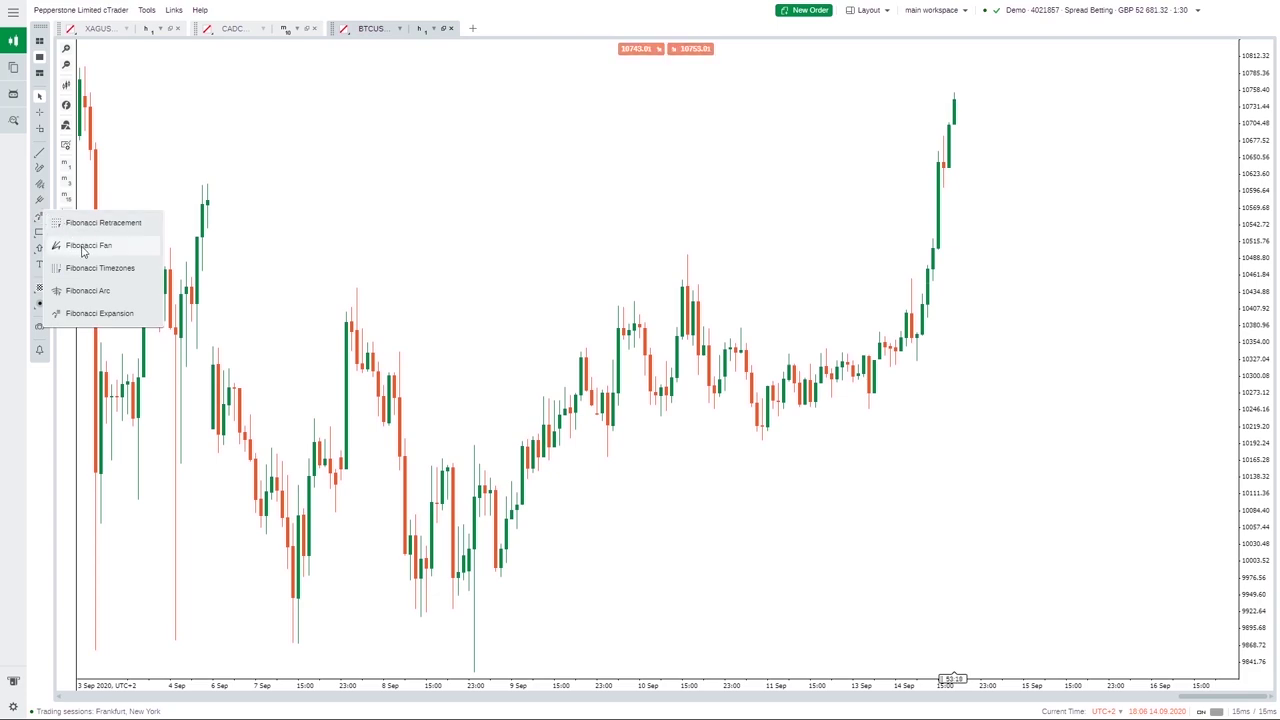
{"action": "left_click", "coordinate": [115, 316]}
{"action": "left_click", "coordinate": [500, 575]}
{"action": "left_click", "coordinate": [607, 457]}
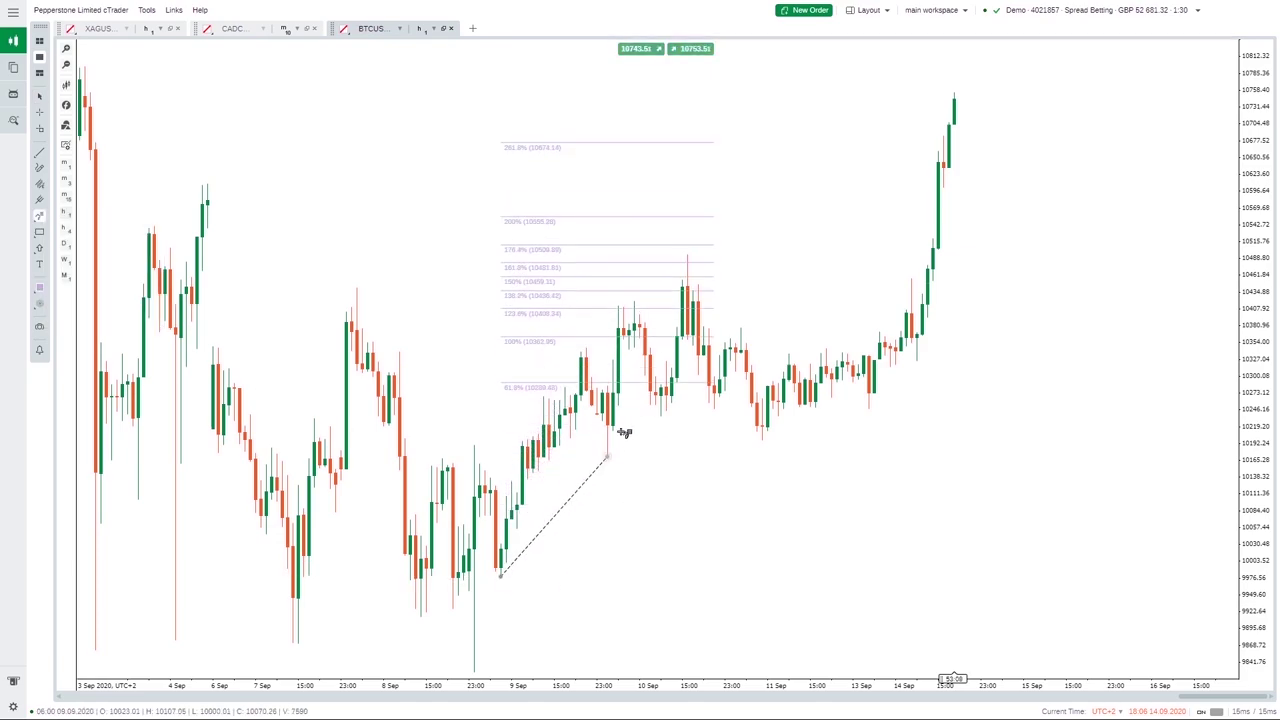
{"action": "left_click", "coordinate": [682, 251]}
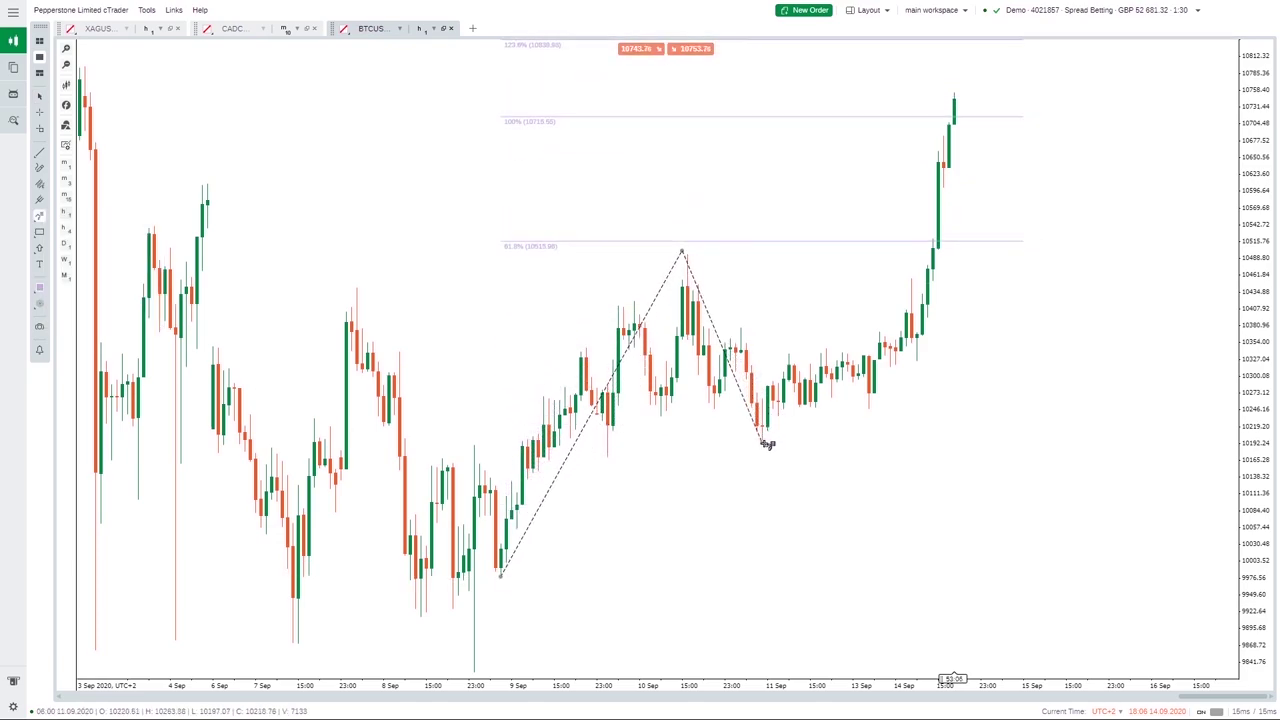
- Open the Fibonacci Expansion's settings and delete it from the chart
{"action": "right_click", "coordinate": [758, 247]}
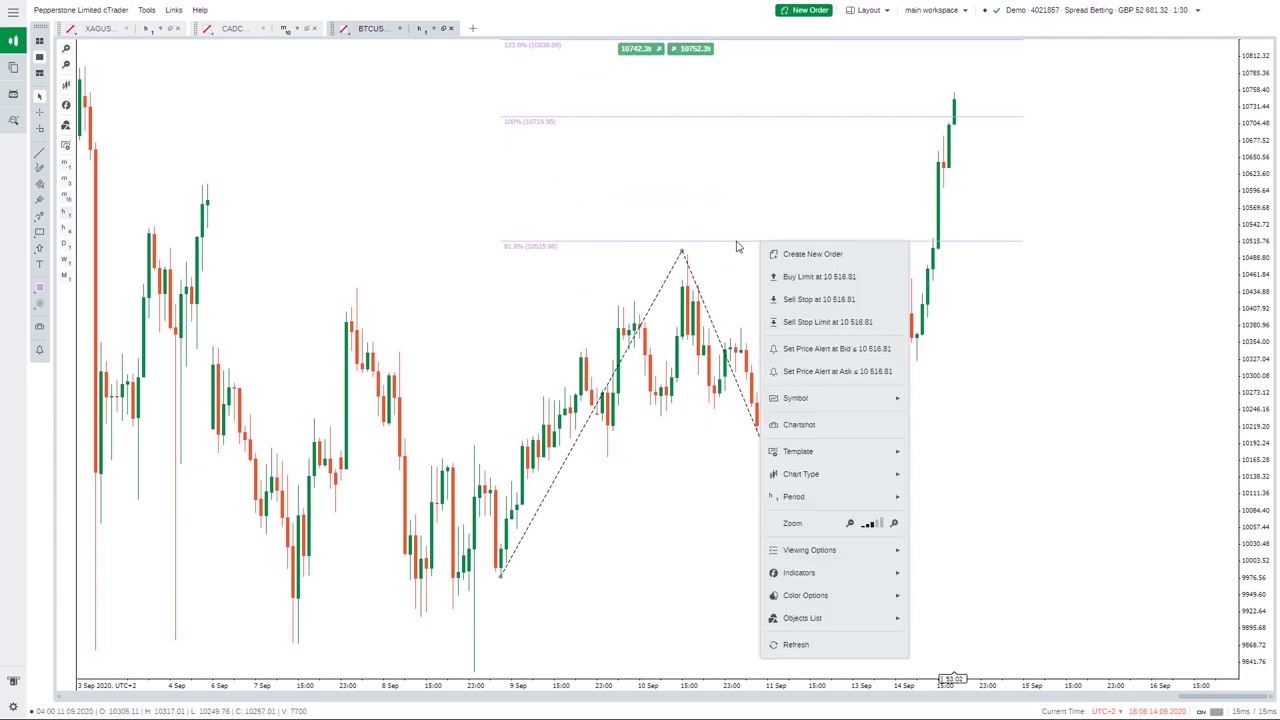
{"action": "left_click", "coordinate": [728, 245]}
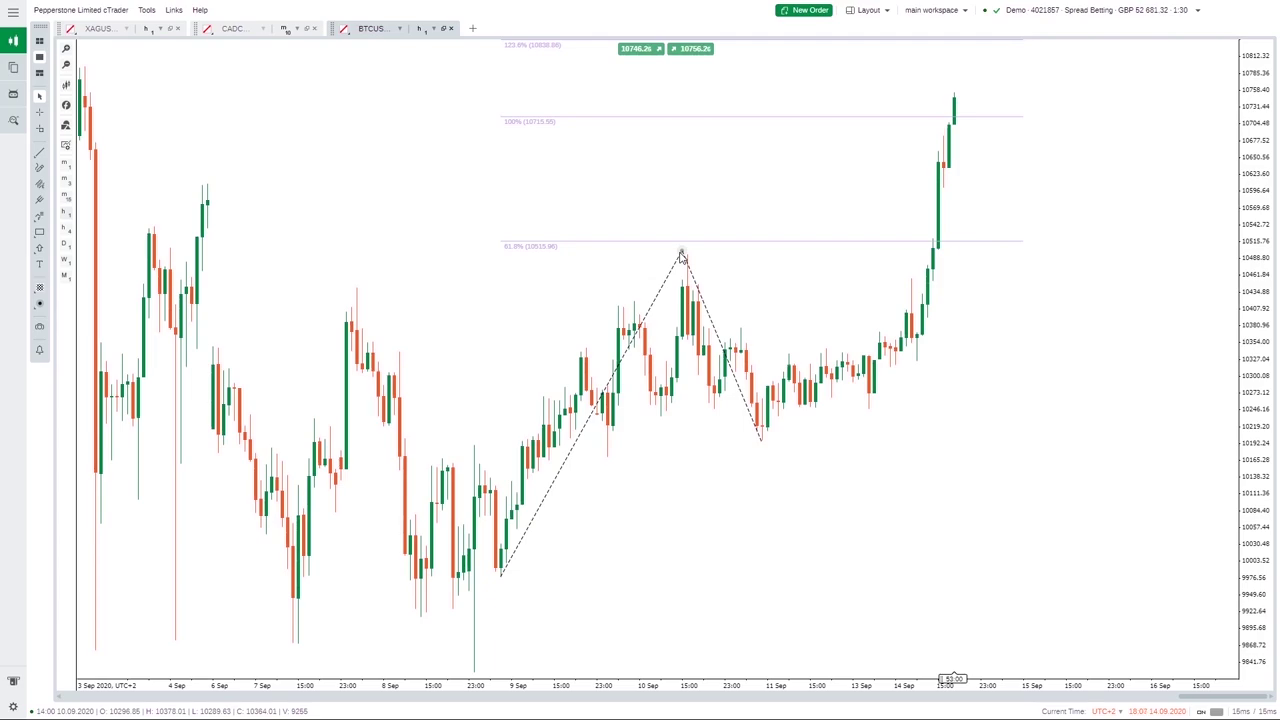
{"action": "double_click", "coordinate": [681, 256]}
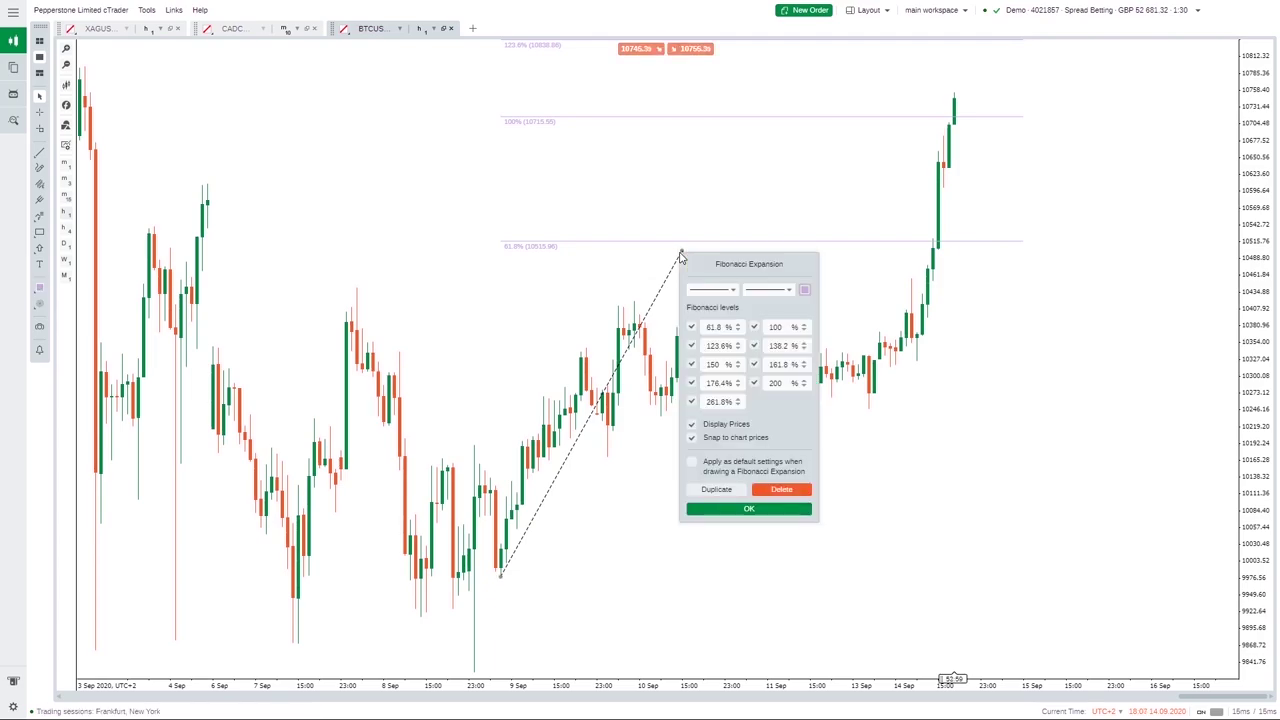
{"action": "left_click", "coordinate": [800, 492]}
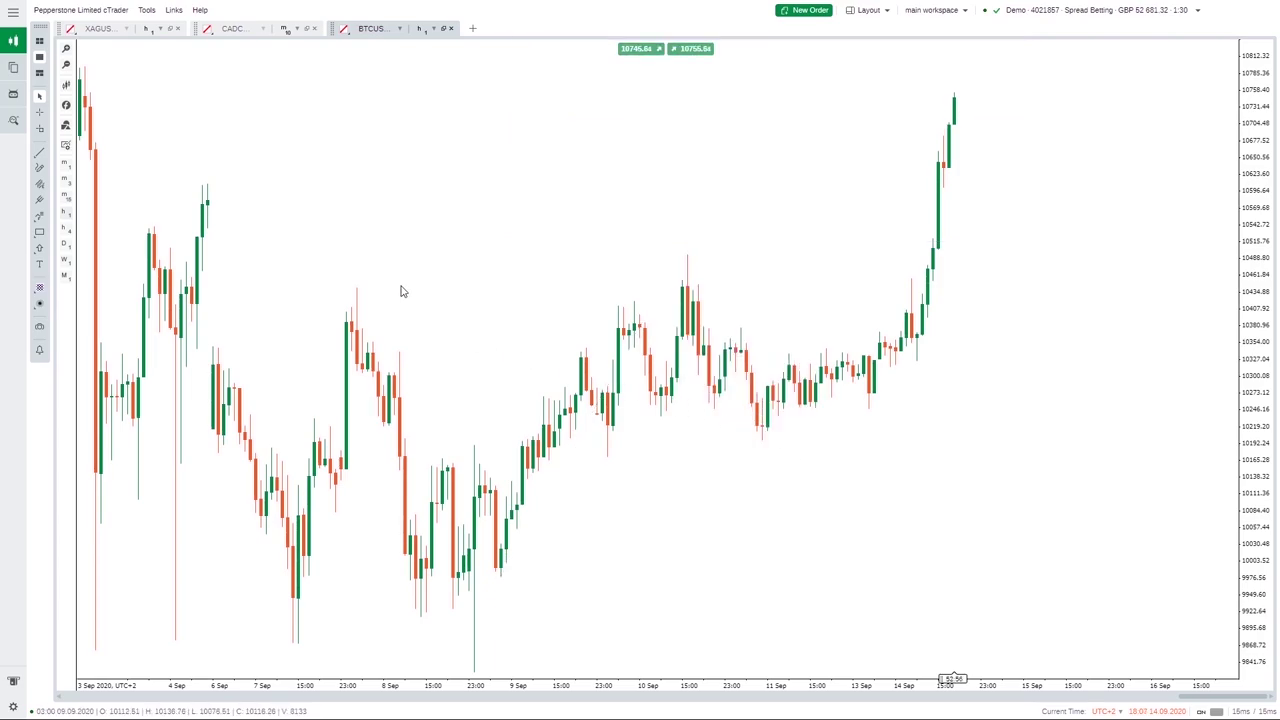
{"action": "mouse_move", "coordinate": [37, 232]}
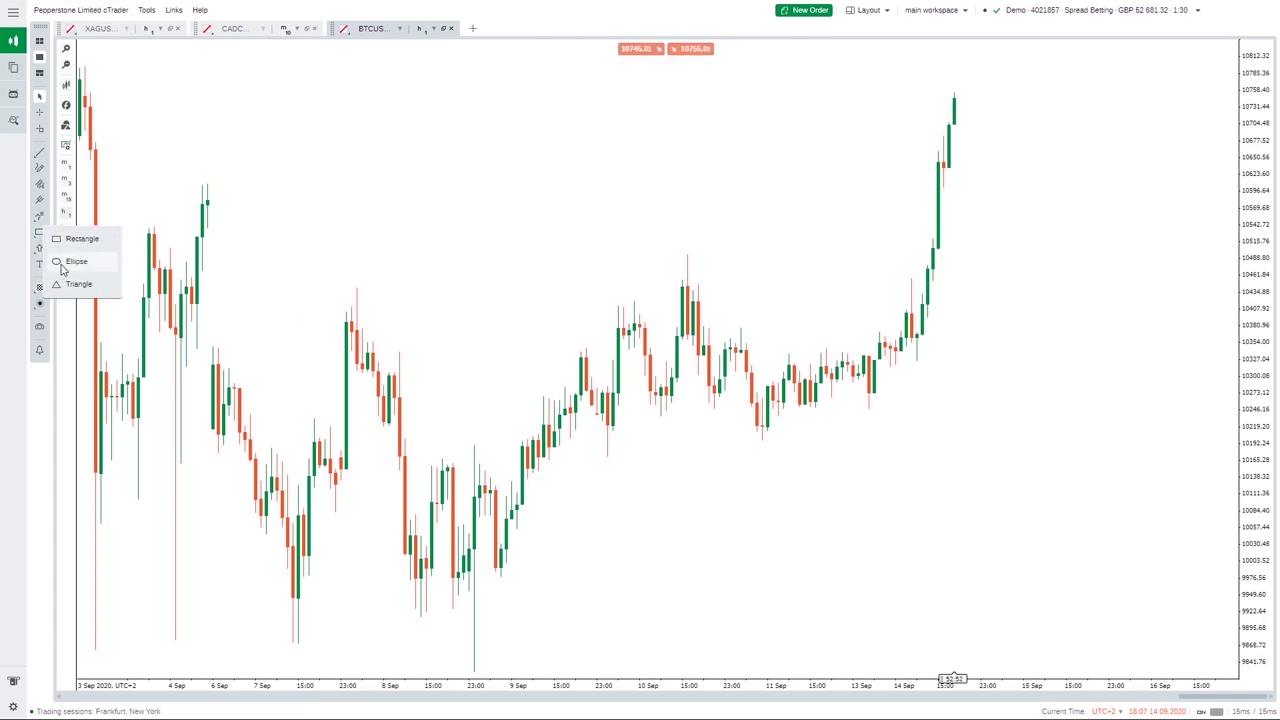
{"action": "mouse_move", "coordinate": [39, 251]}
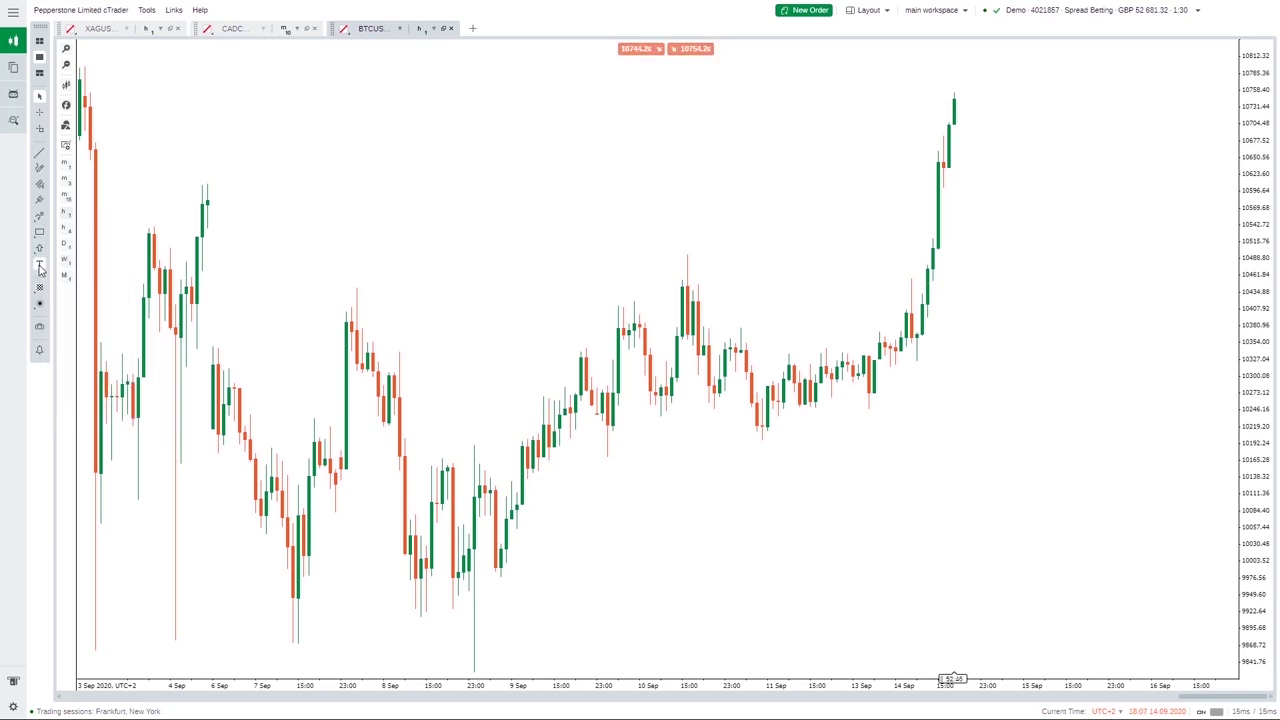
{"action": "mouse_move", "coordinate": [39, 292]}
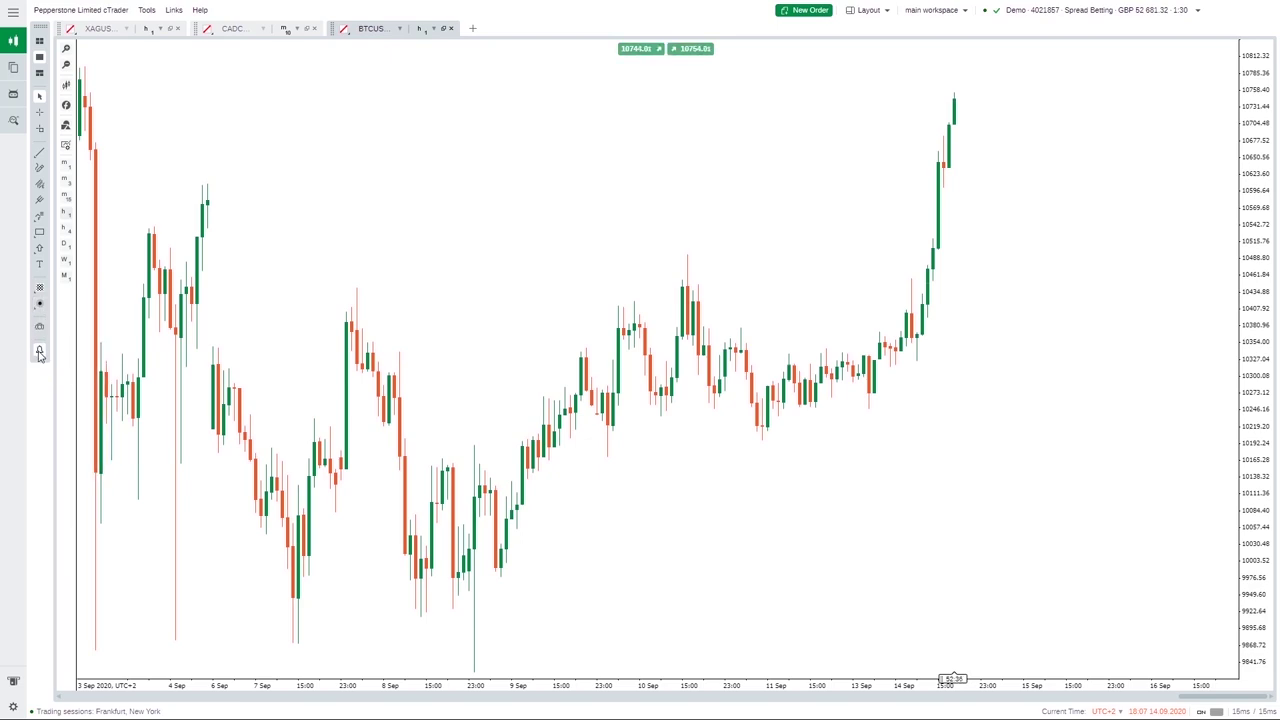
- Prepare a BTCUSD_SB price alert for a bid higher than or equal to 10798.9, and cancel it
{"action": "left_click", "coordinate": [39, 352]}
{"action": "left_click", "coordinate": [773, 66]}
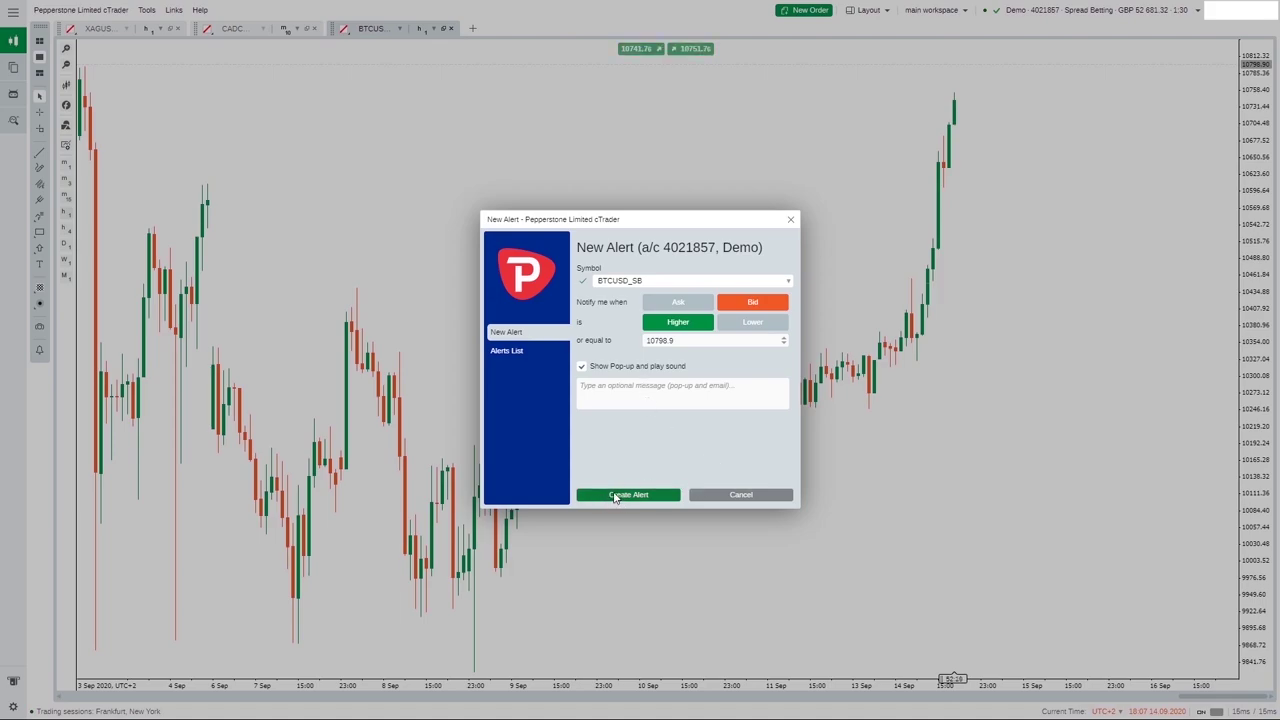
{"action": "left_click", "coordinate": [739, 495]}
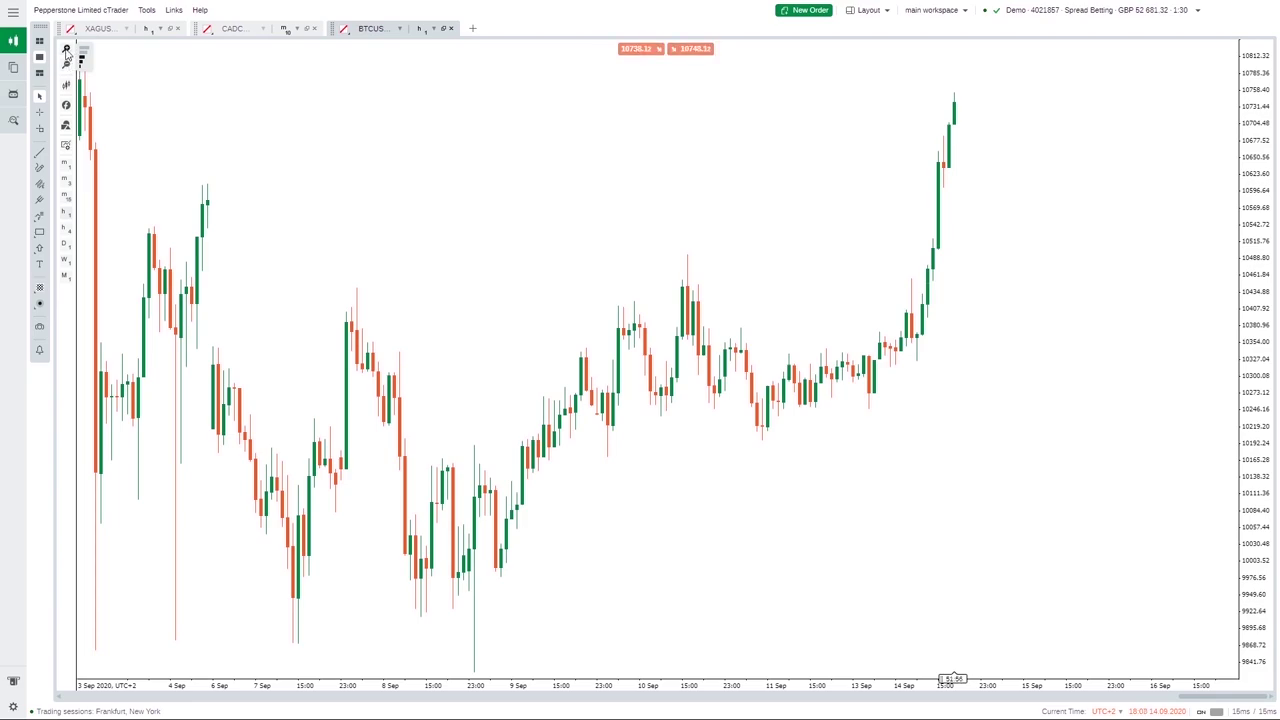
- Zoom the BTCUSD chart in and out to a wider date range, and scroll through its price history and back
{"action": "left_click", "coordinate": [66, 50]}
{"action": "left_click", "coordinate": [66, 51]}
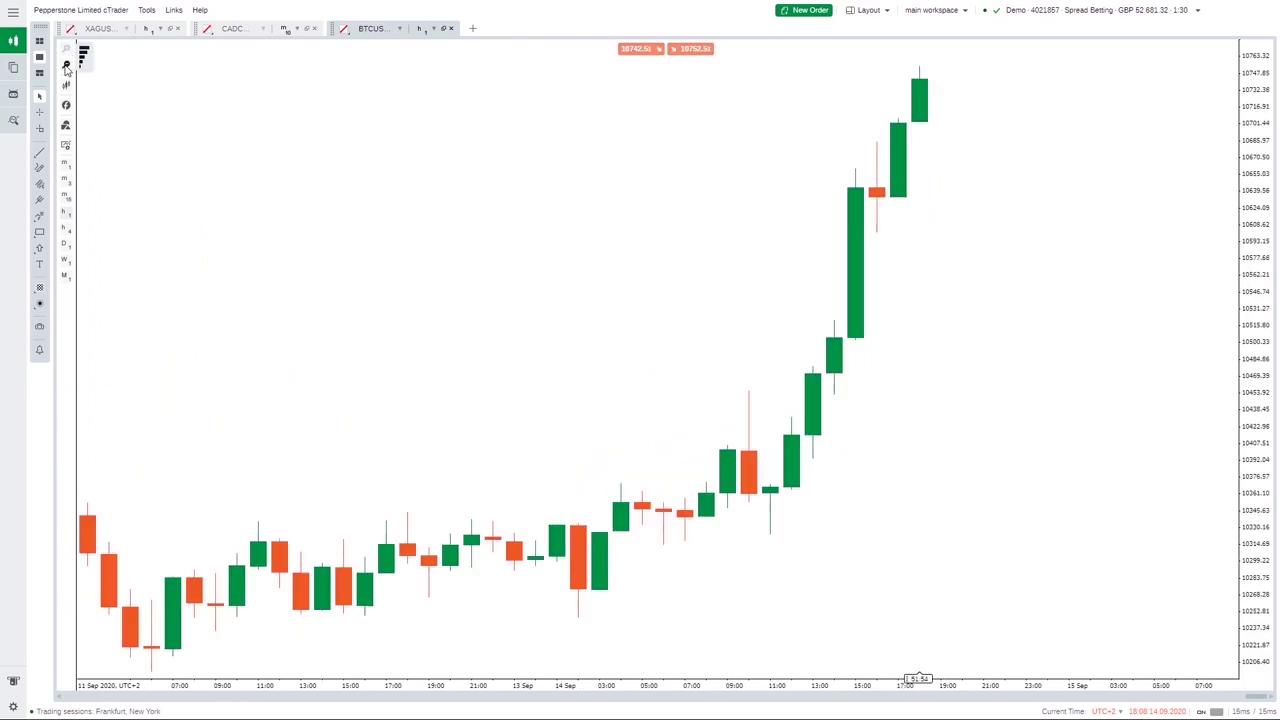
{"action": "left_click", "coordinate": [66, 65]}
{"action": "left_click", "coordinate": [66, 65]}
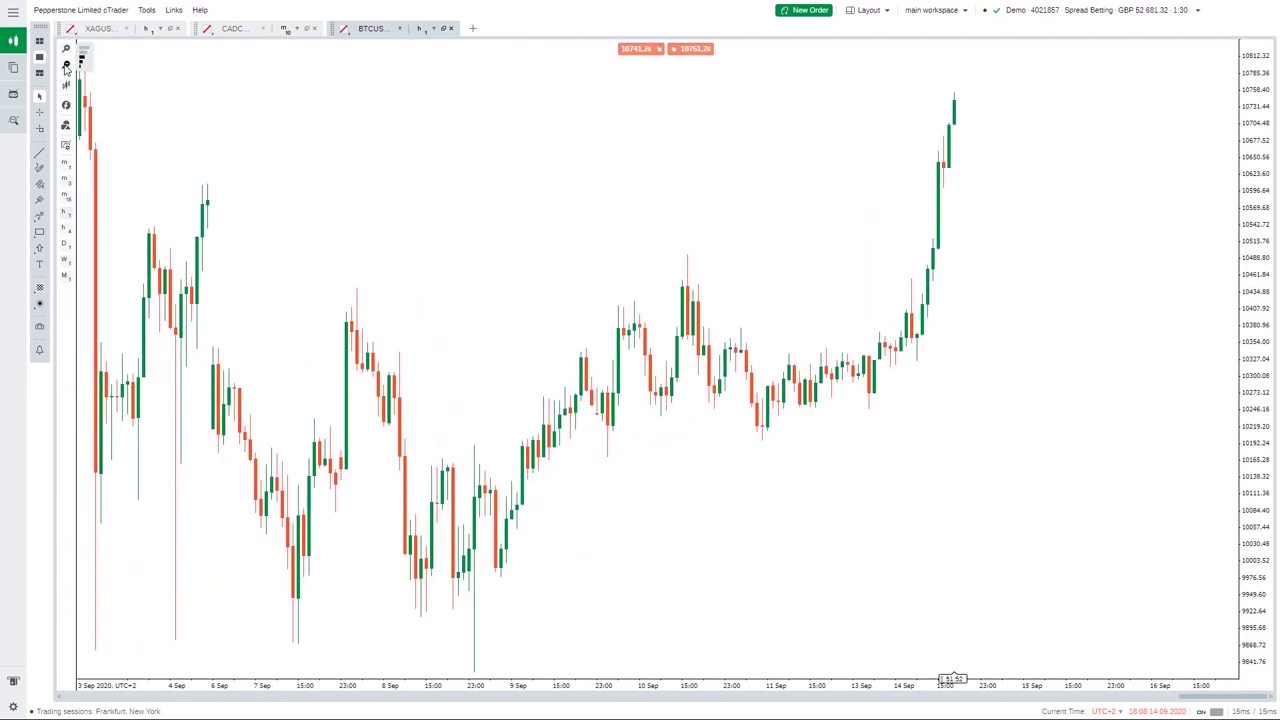
{"action": "left_click", "coordinate": [66, 65]}
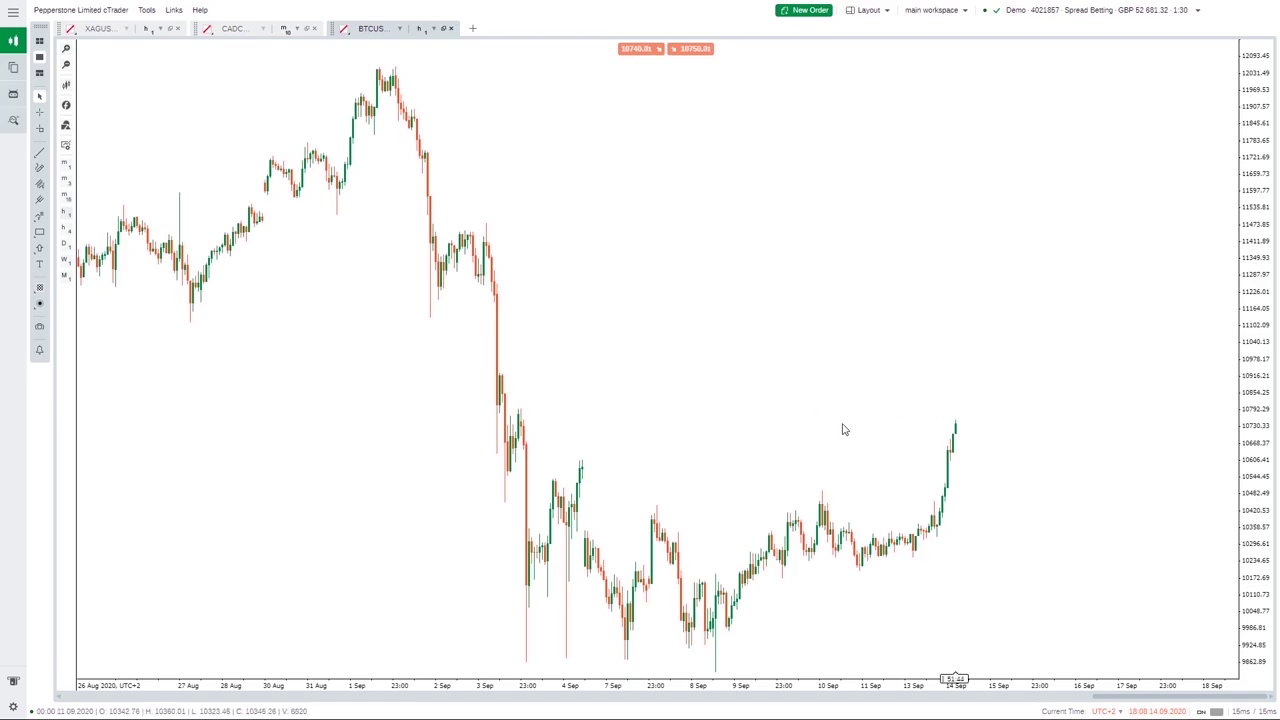
{"action": "scroll", "coordinate": [842, 428], "scroll_direction": "up", "scroll_amount": 10}
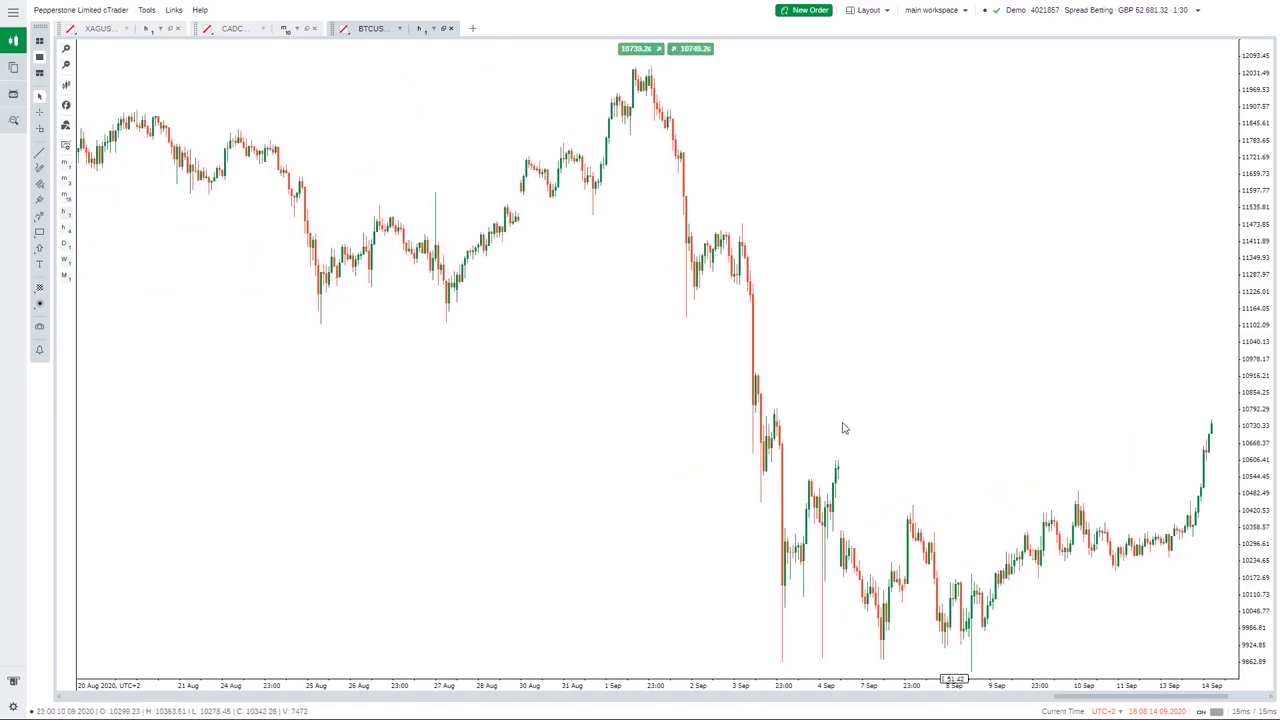
{"action": "scroll", "coordinate": [839, 434], "scroll_direction": "down", "scroll_amount": 8}
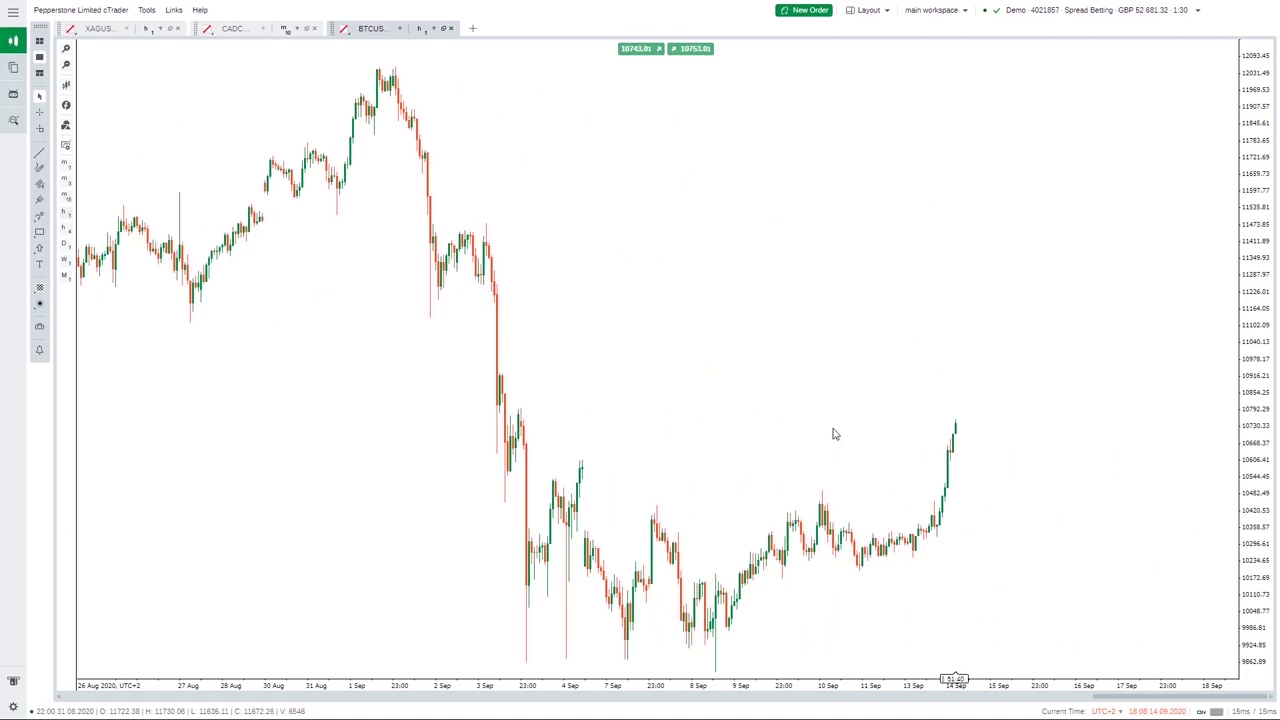
- Cycle the BTCUSD chart through the bar, dots, Heikin Ashi, HLC and line types, and return it to candlesticks
{"action": "left_click", "coordinate": [66, 87]}
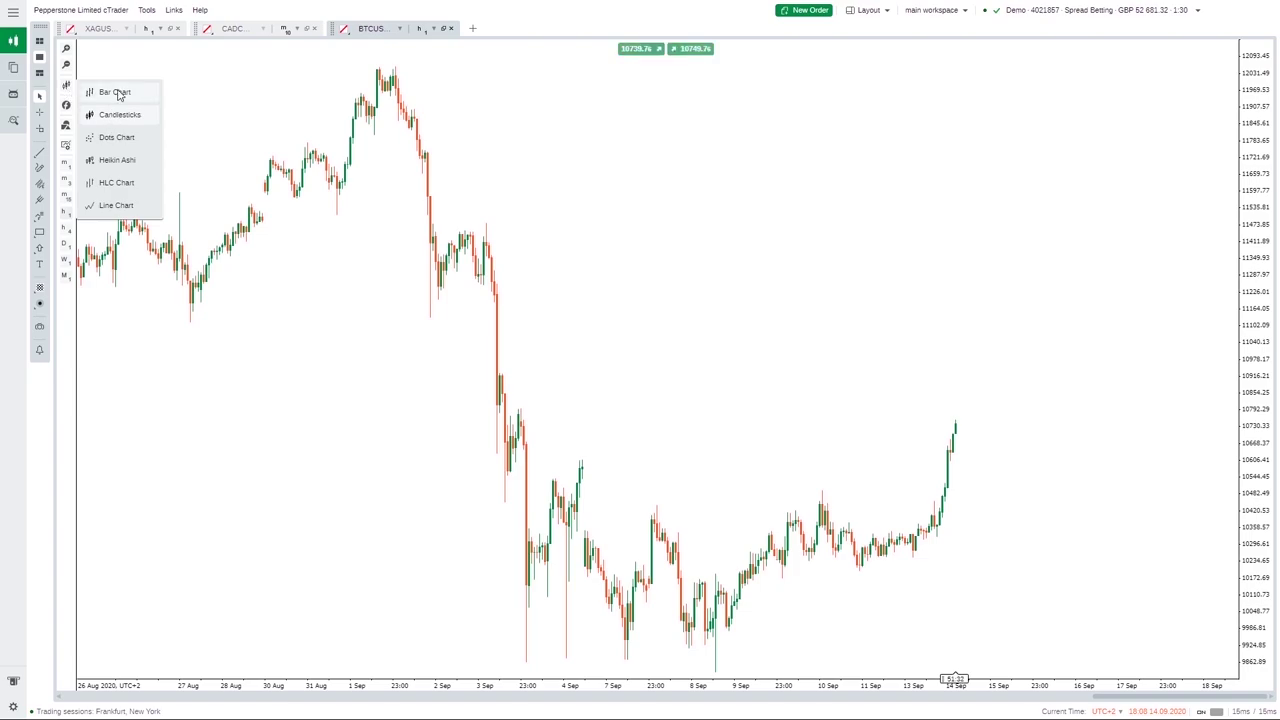
{"action": "left_click", "coordinate": [115, 92]}
{"action": "left_click", "coordinate": [118, 137]}
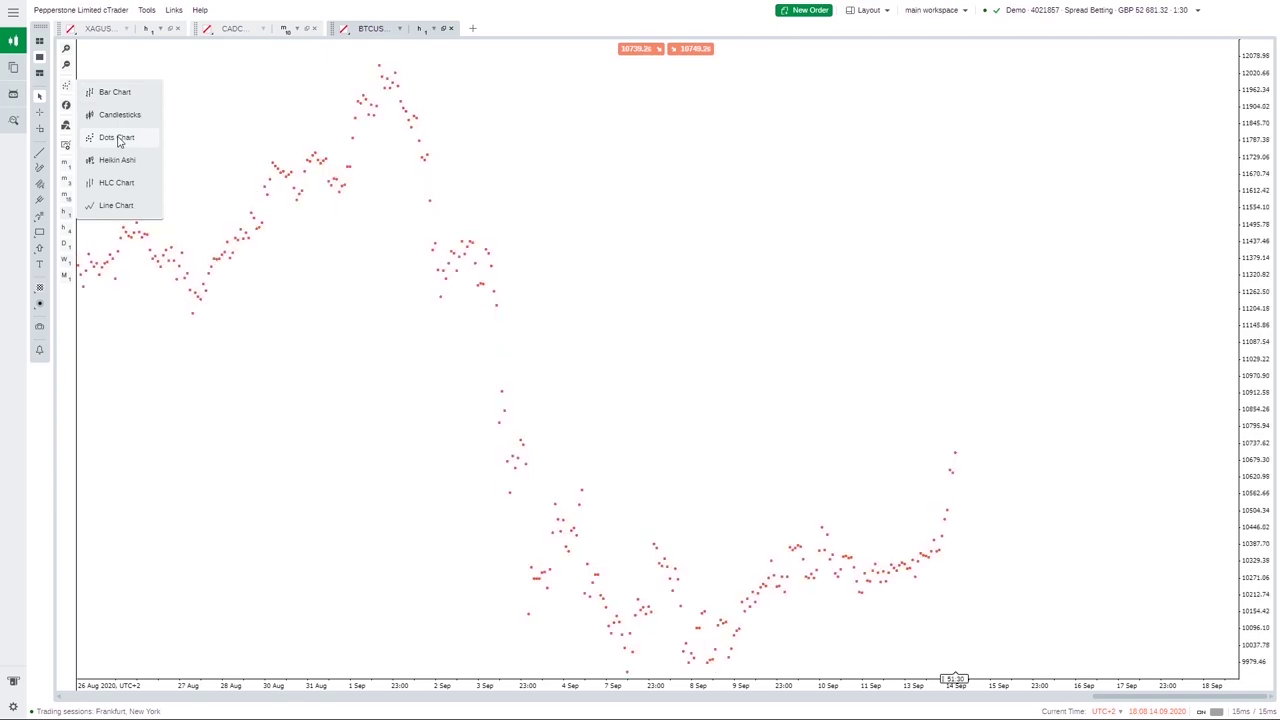
{"action": "left_click", "coordinate": [118, 162]}
{"action": "left_click", "coordinate": [118, 184]}
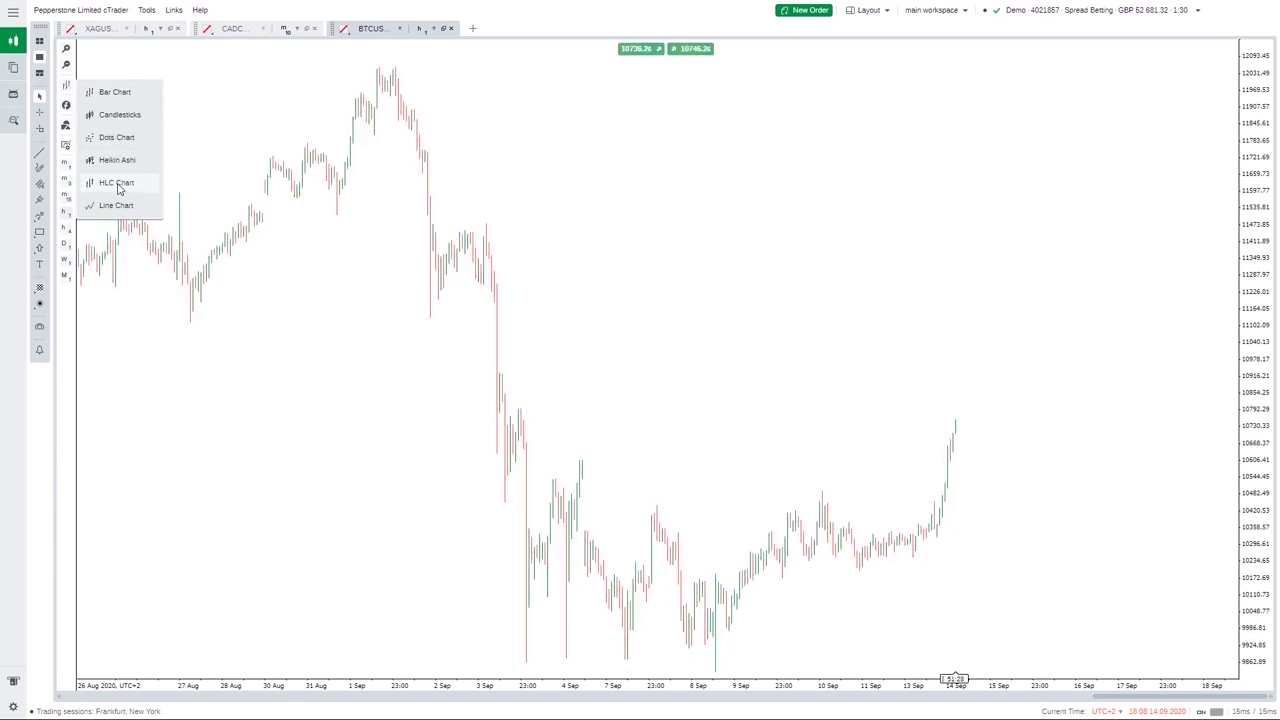
{"action": "left_click", "coordinate": [122, 206]}
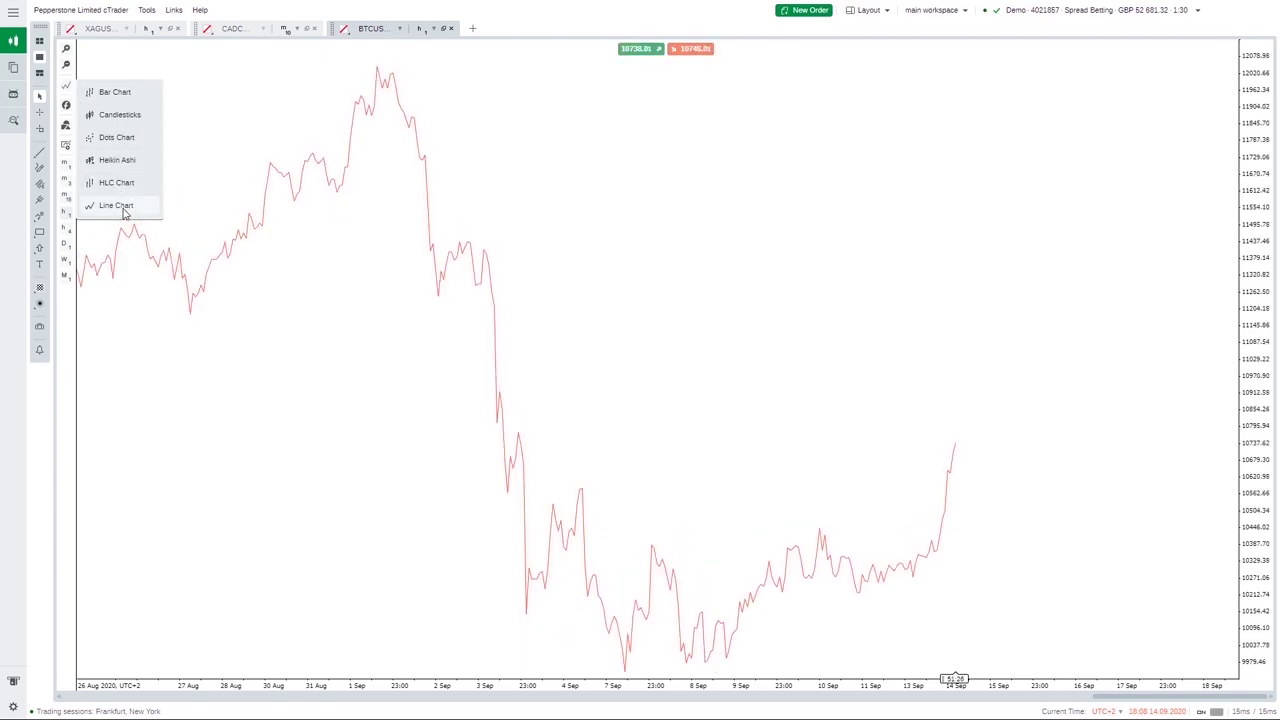
{"action": "left_click", "coordinate": [122, 117]}
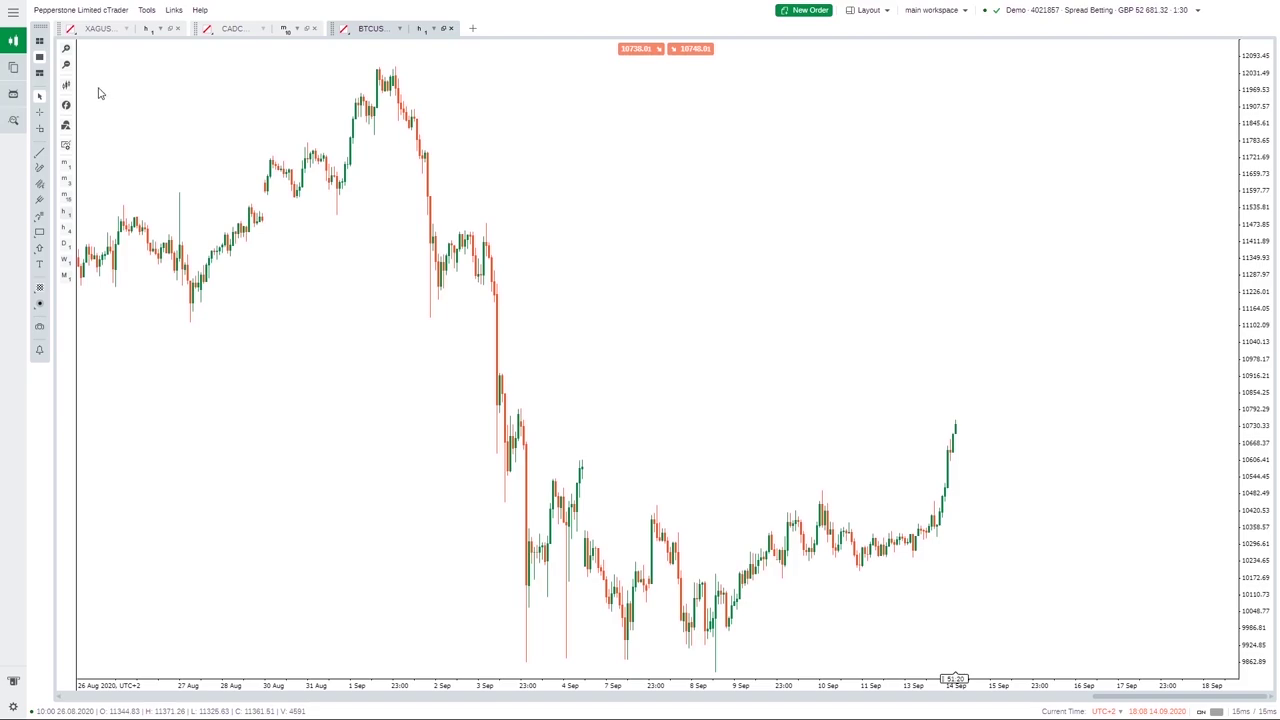
- Add a MACD Histogram with long cycle 26, short cycle 13 and signal periods 9 to the BTCUSD chart, and remove it
{"action": "mouse_move", "coordinate": [68, 110]}
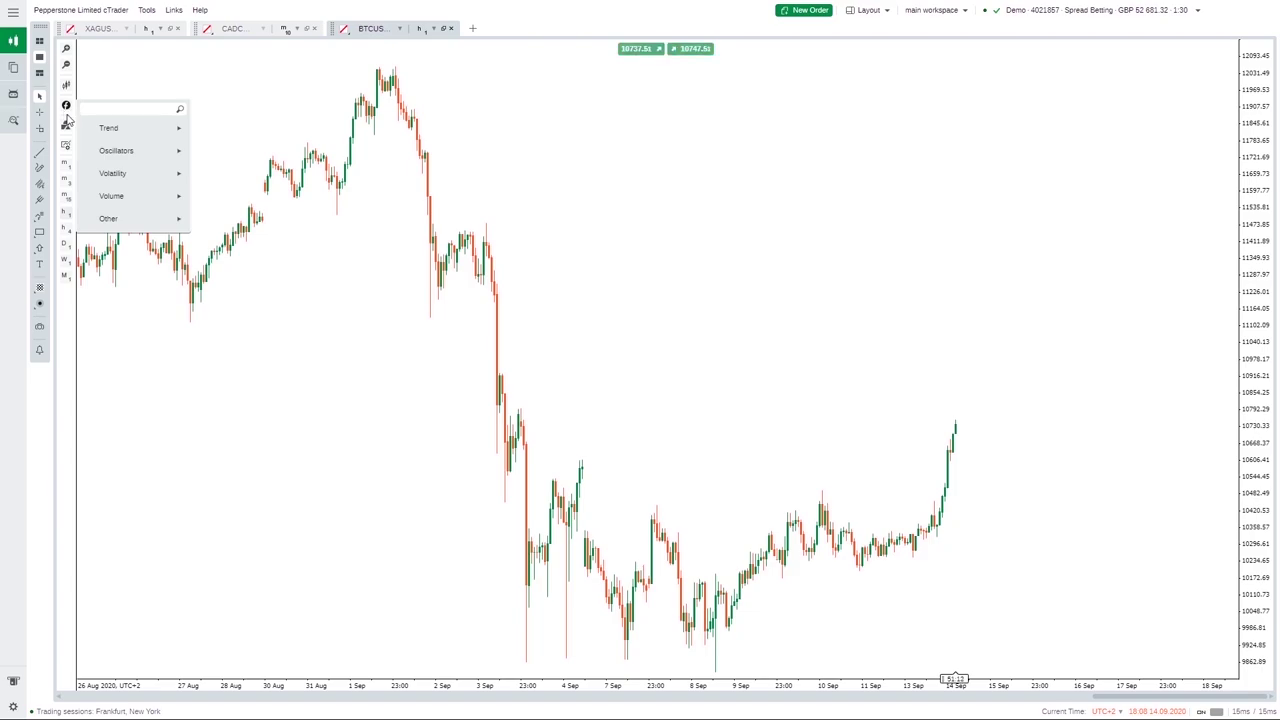
{"action": "mouse_move", "coordinate": [107, 130]}
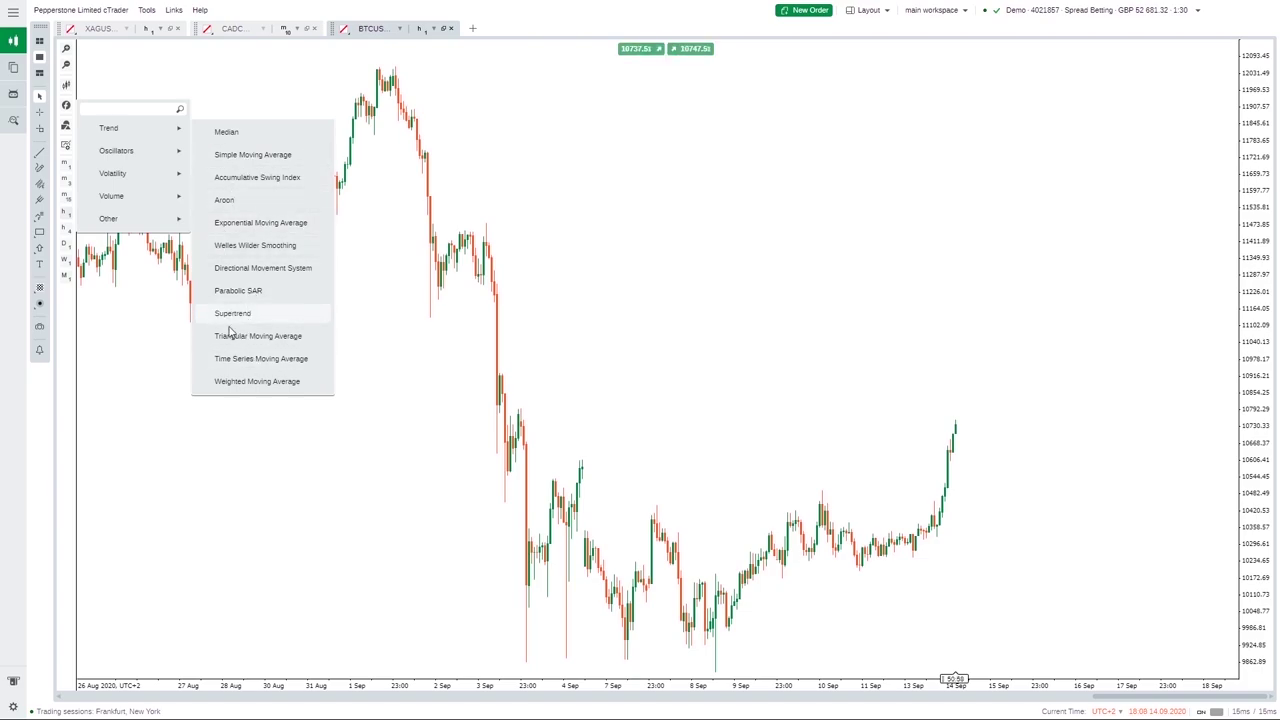
{"action": "mouse_move", "coordinate": [121, 151]}
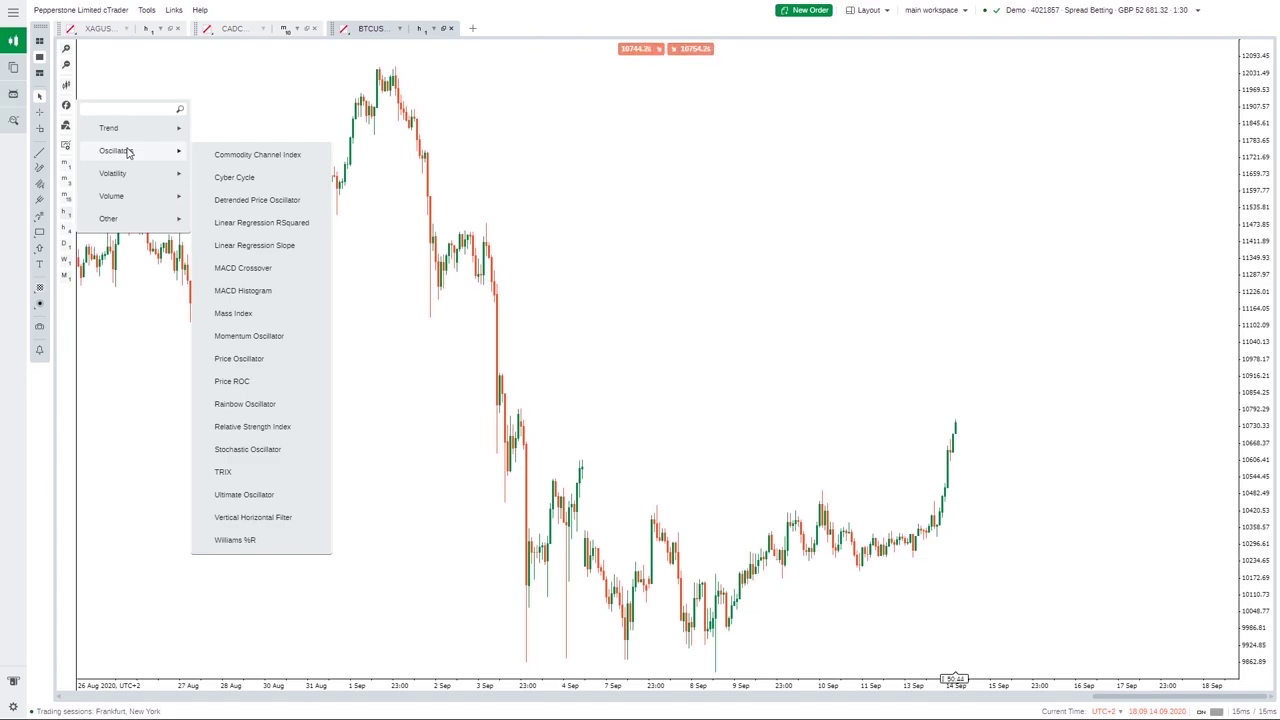
{"action": "mouse_move", "coordinate": [133, 176]}
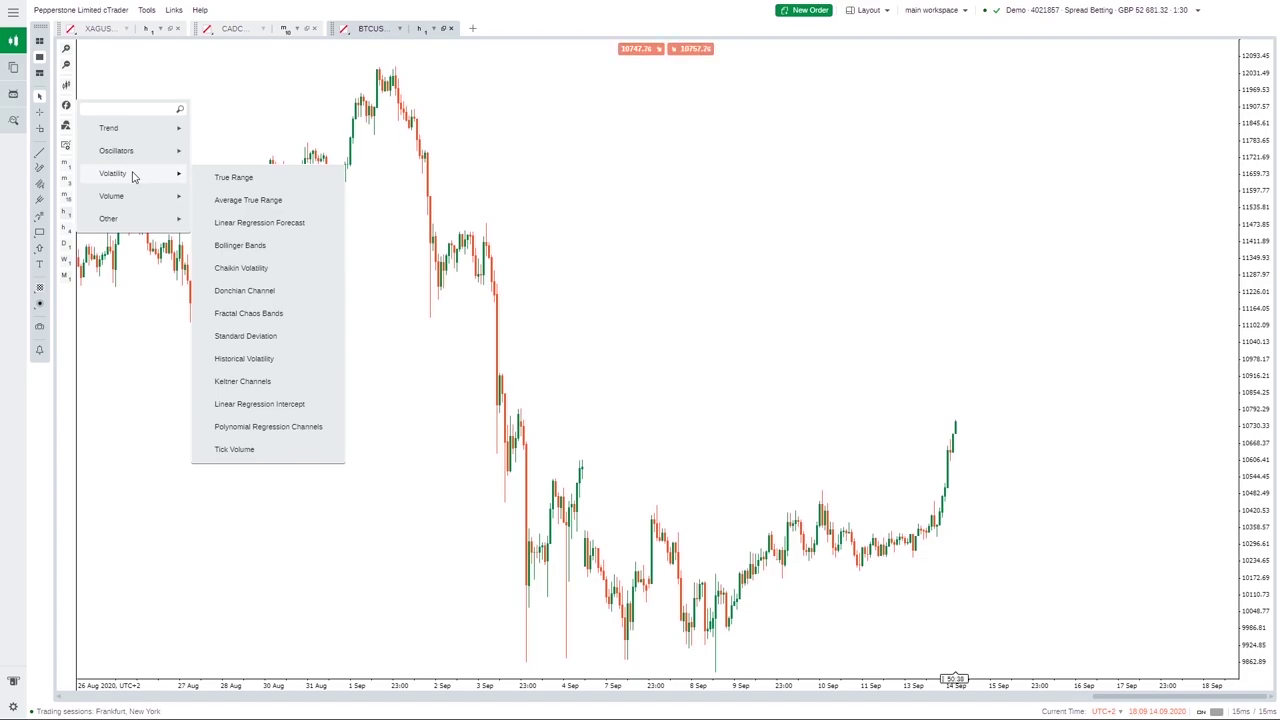
{"action": "mouse_move", "coordinate": [138, 205]}
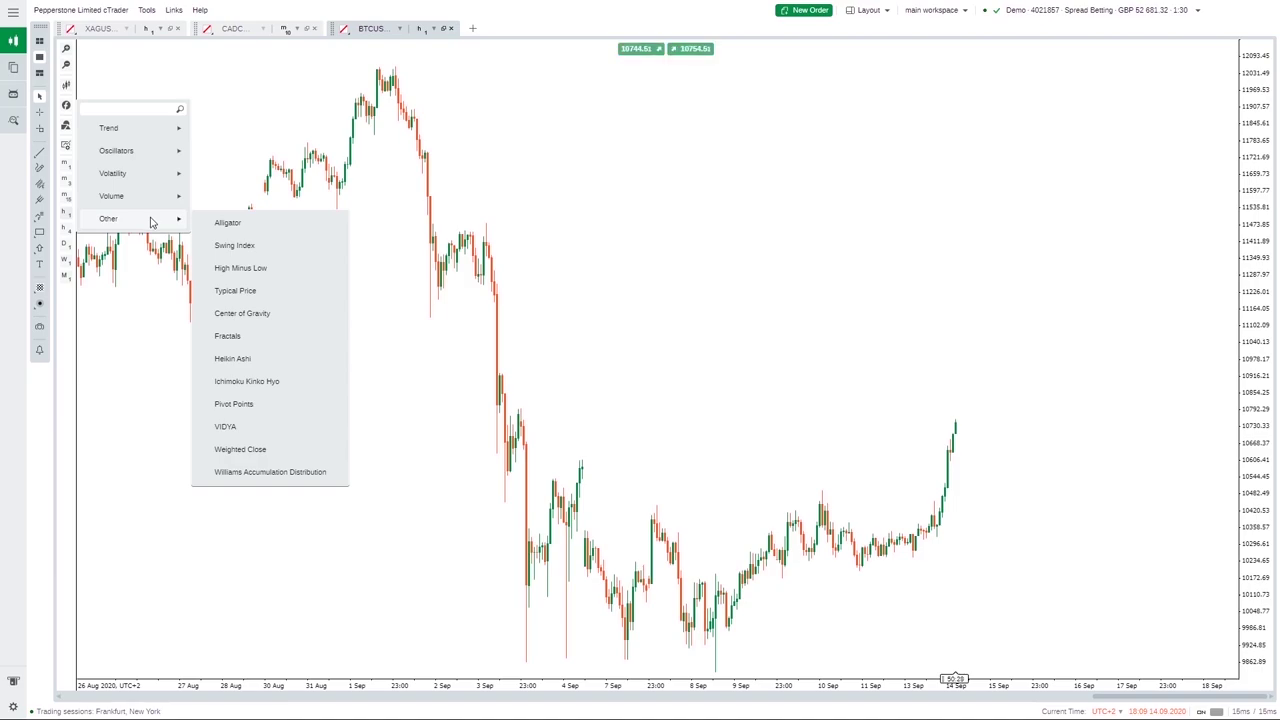
{"action": "mouse_move", "coordinate": [166, 150]}
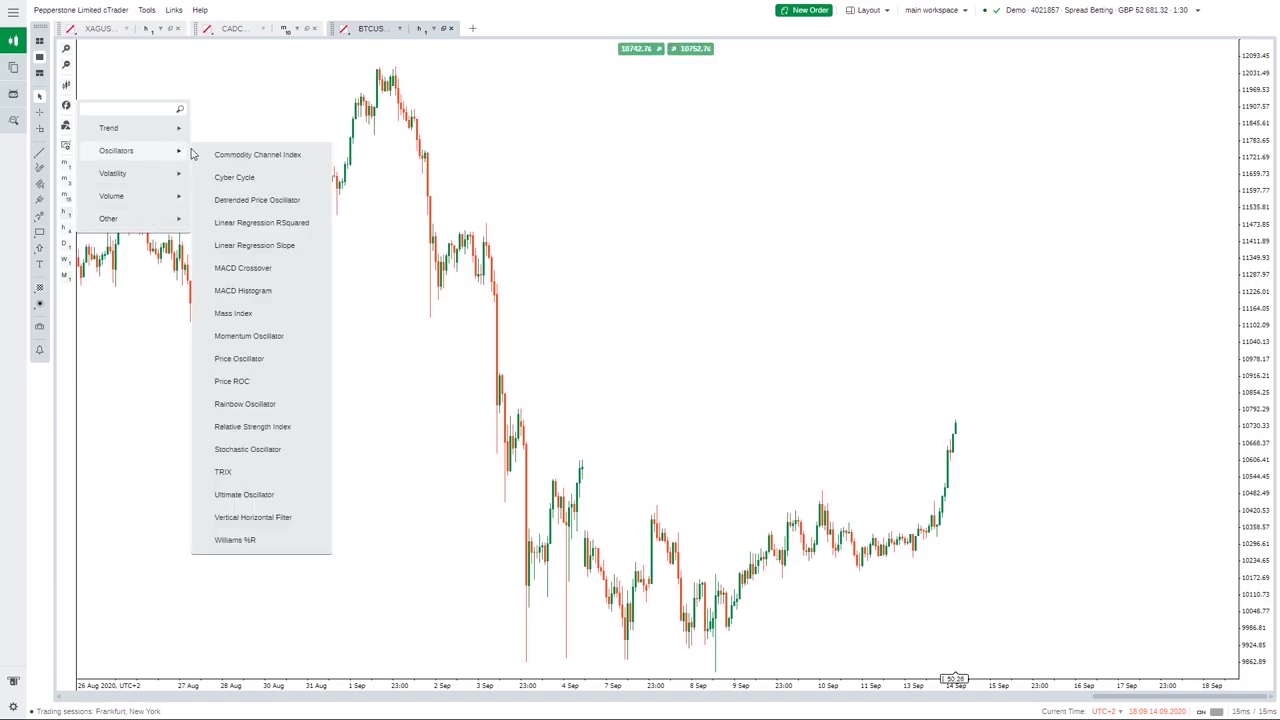
{"action": "left_click", "coordinate": [243, 291]}
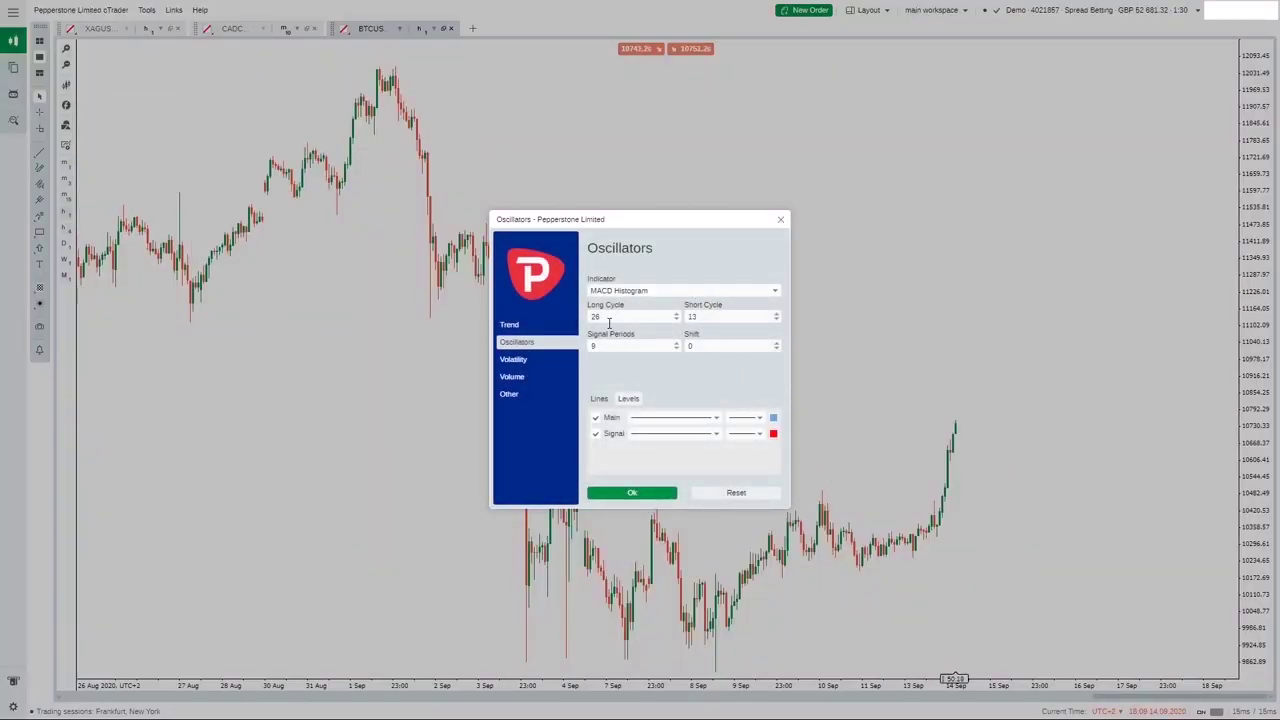
{"action": "left_click", "coordinate": [636, 493]}
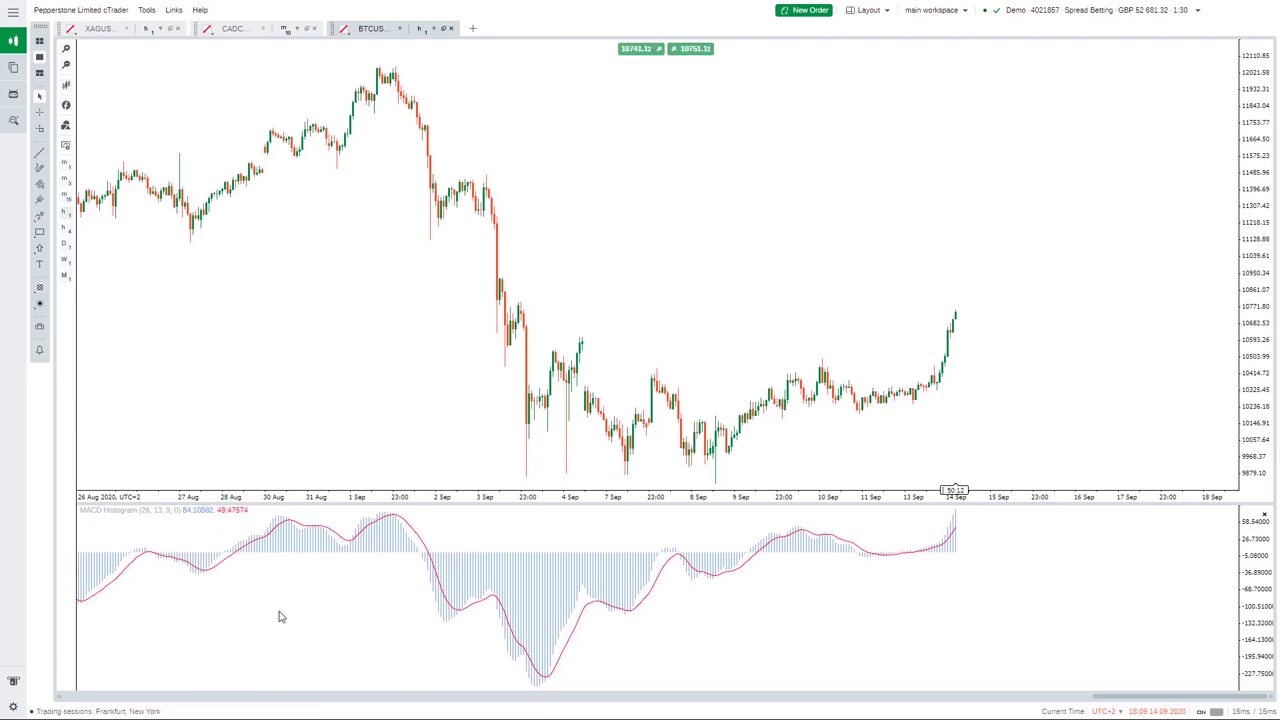
{"action": "left_click", "coordinate": [65, 126]}
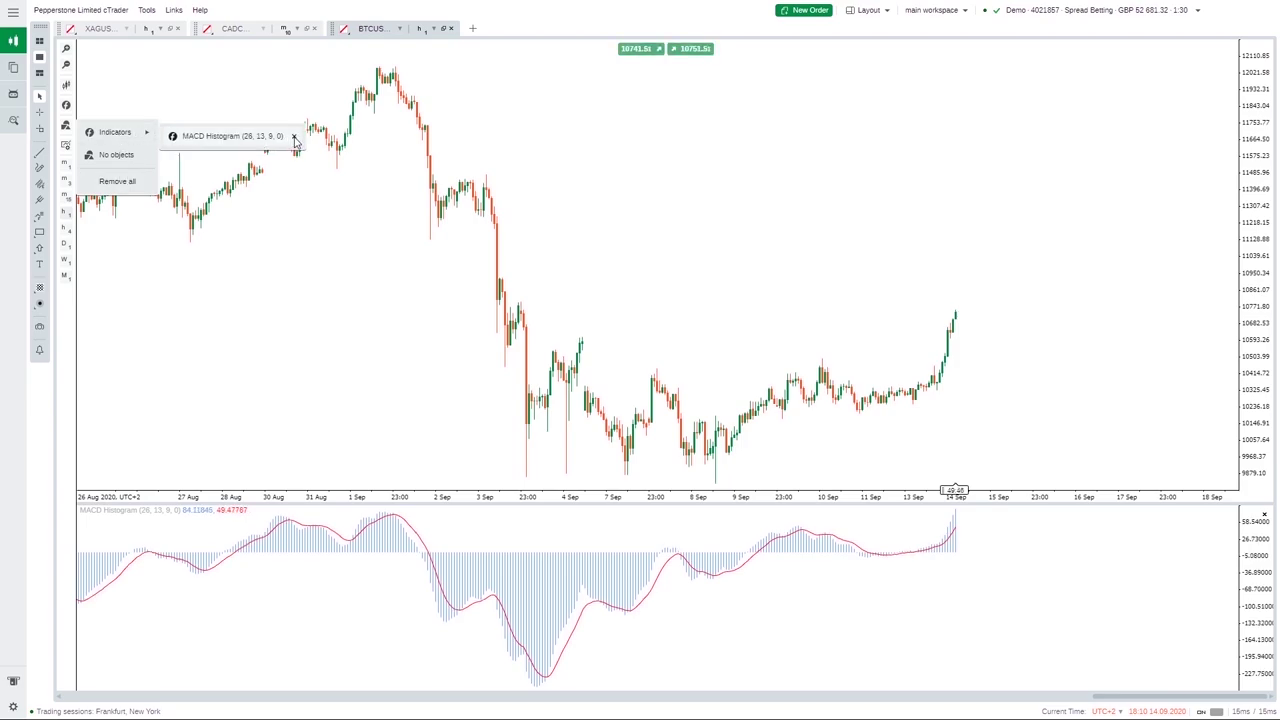
{"action": "left_click", "coordinate": [294, 137]}
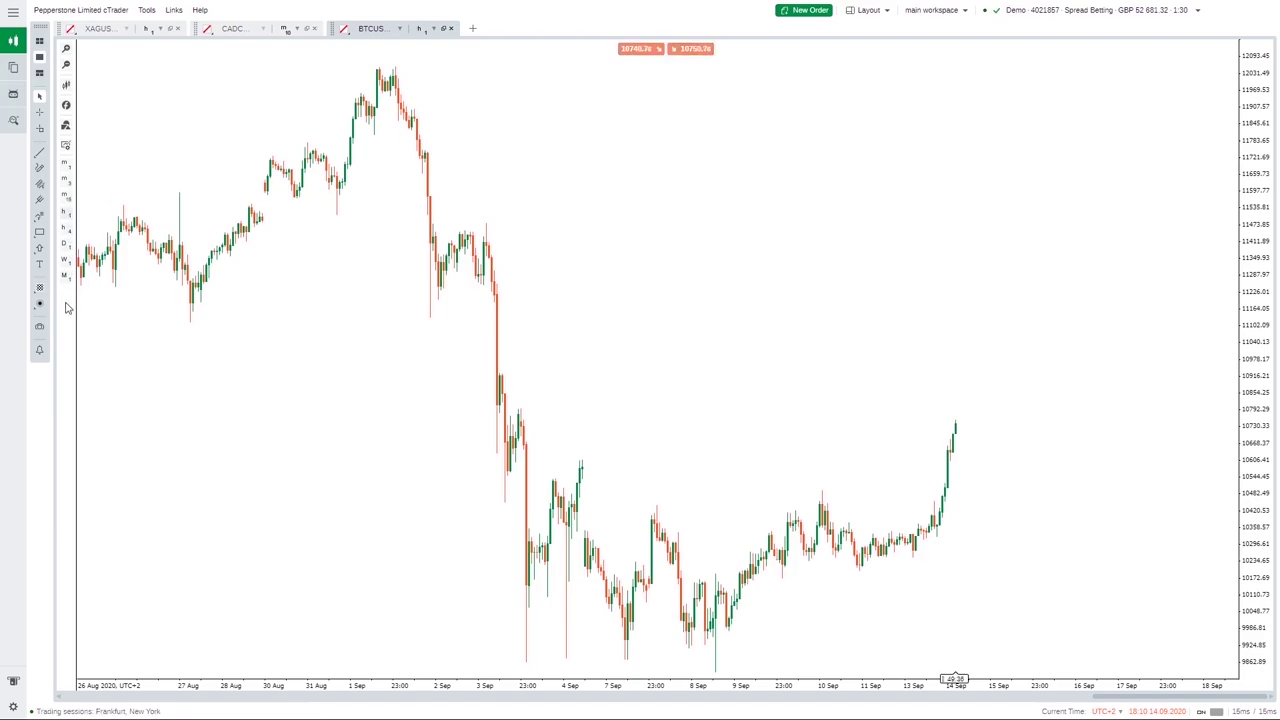
- Show the BTCUSD chart in the 1-minute period, and switch it to 15 minutes
{"action": "left_click", "coordinate": [66, 167]}
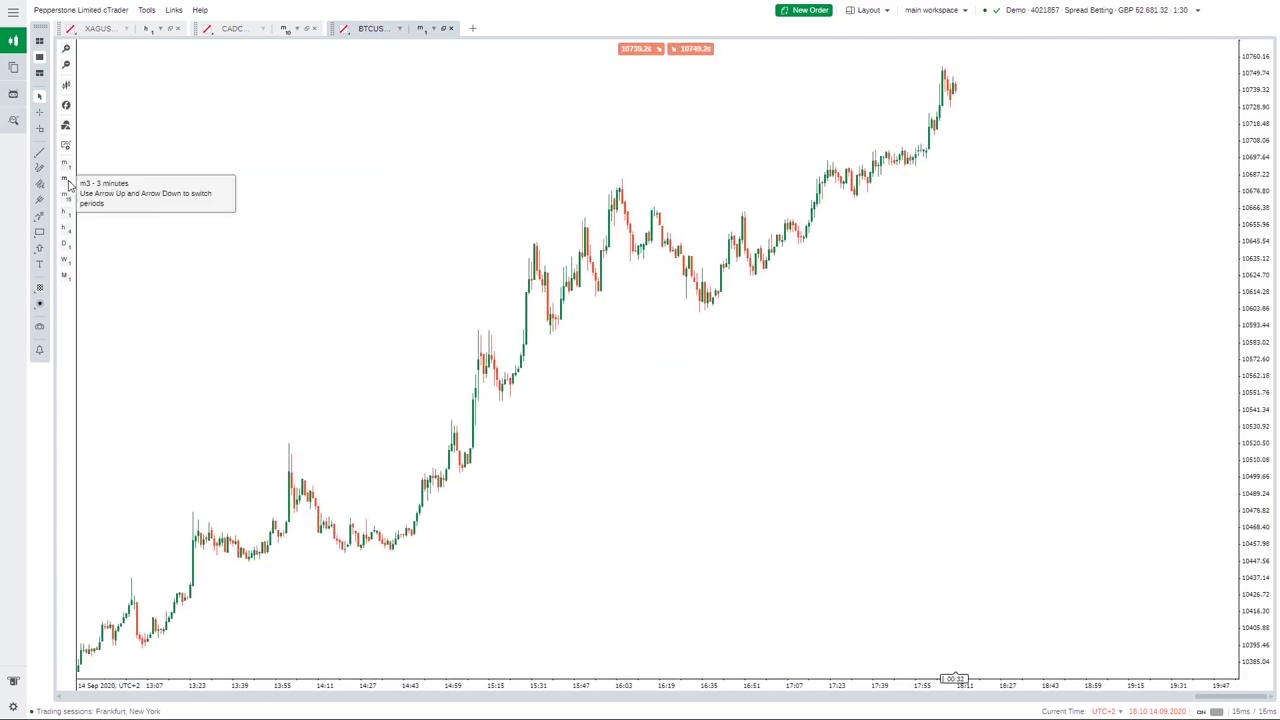
{"action": "left_click", "coordinate": [66, 205]}
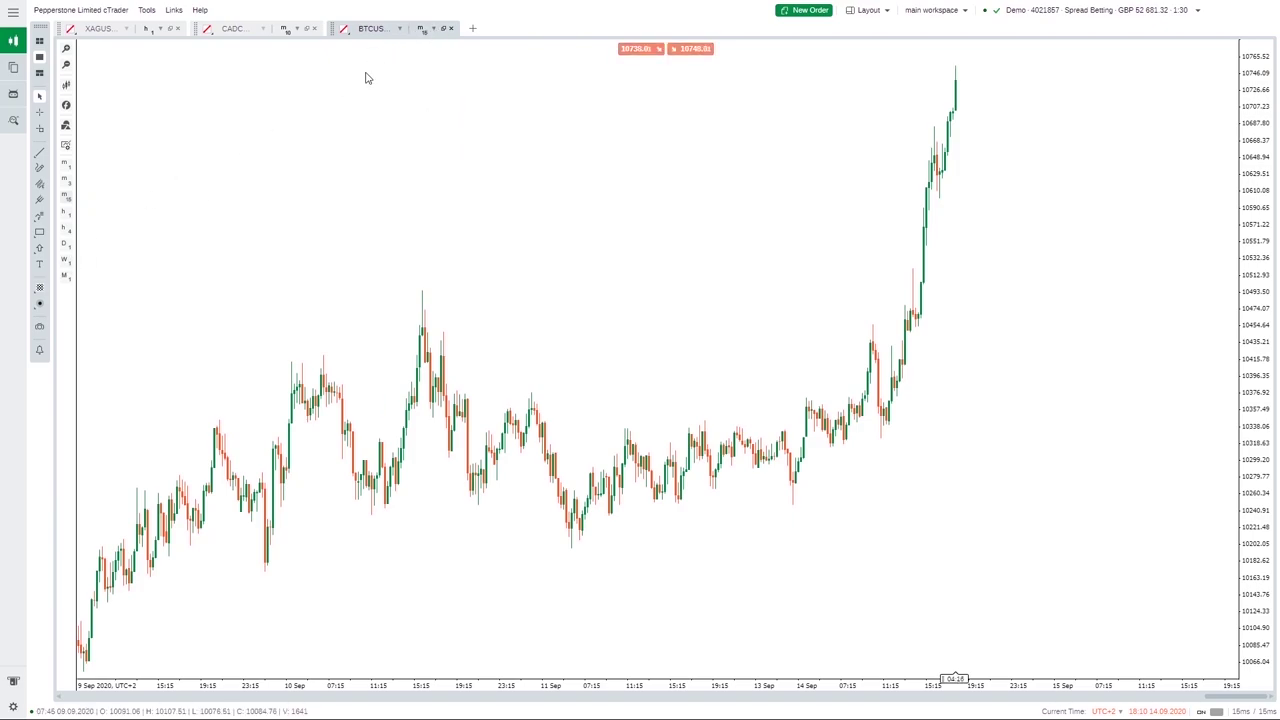
- Replace the 3-minute period with 5 minutes among the chart's favourite timeframes
{"action": "left_click", "coordinate": [433, 30]}
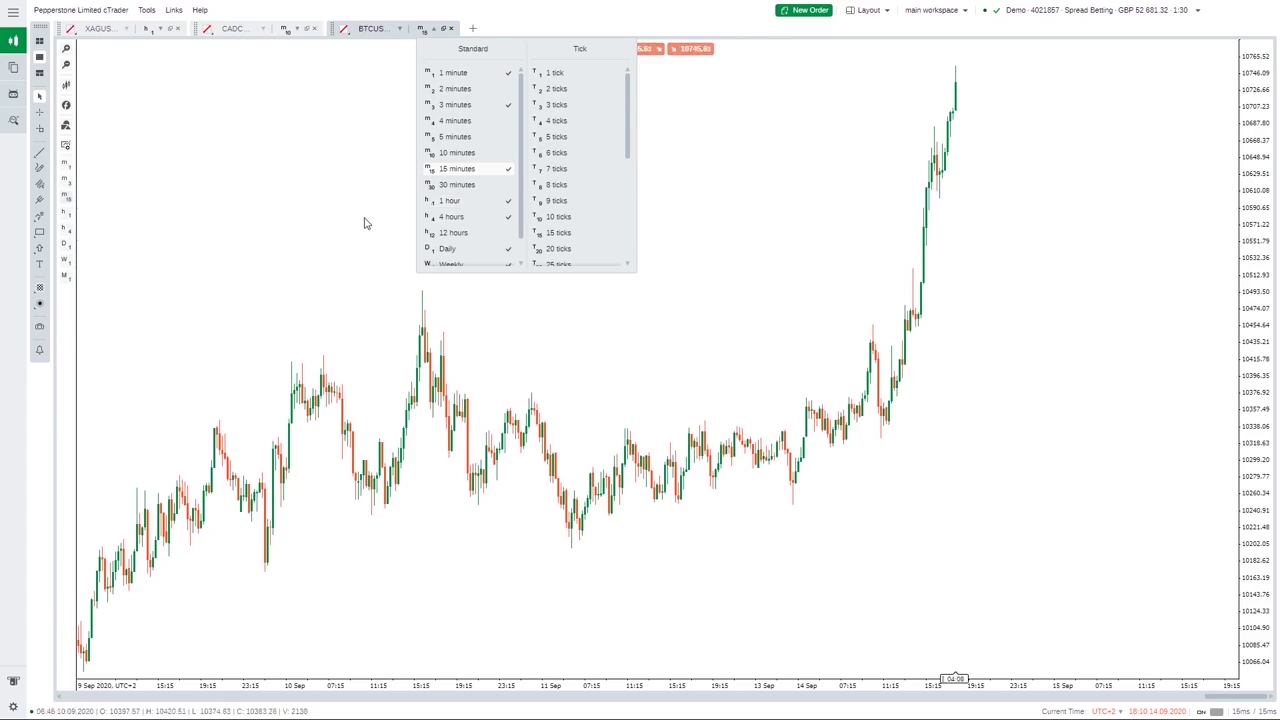
{"action": "left_click", "coordinate": [509, 107]}
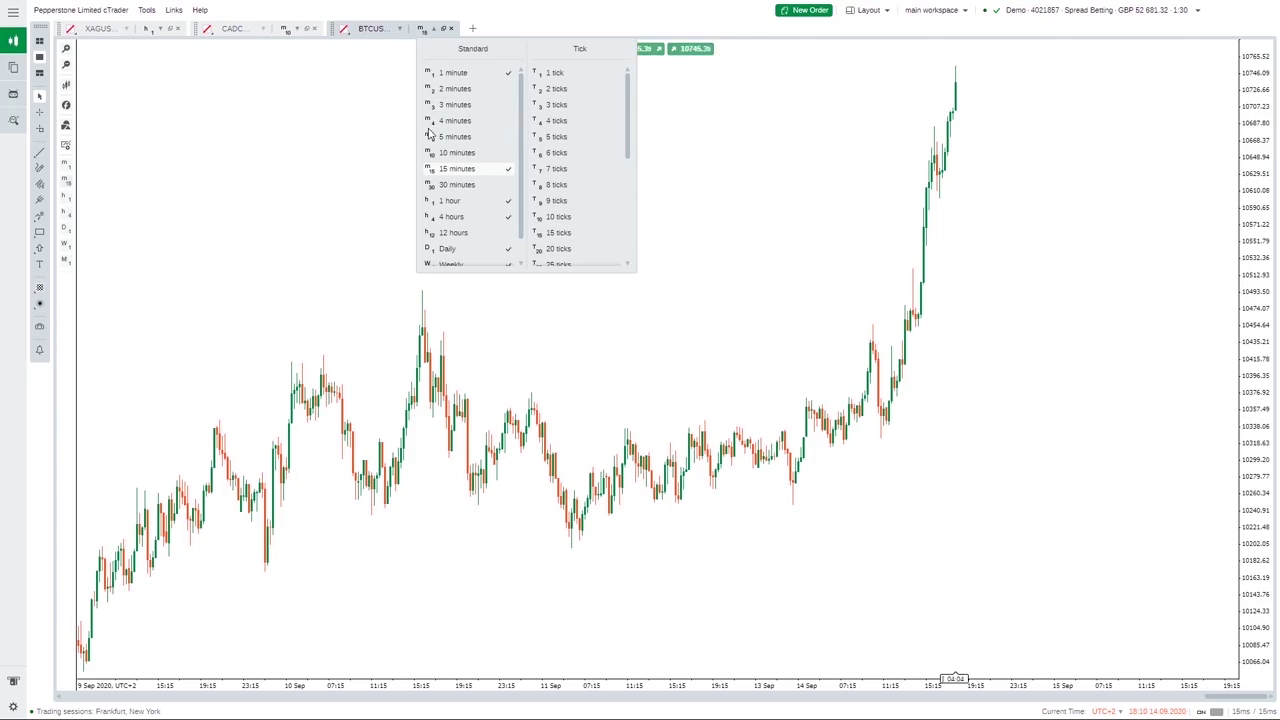
{"action": "left_click", "coordinate": [509, 138]}
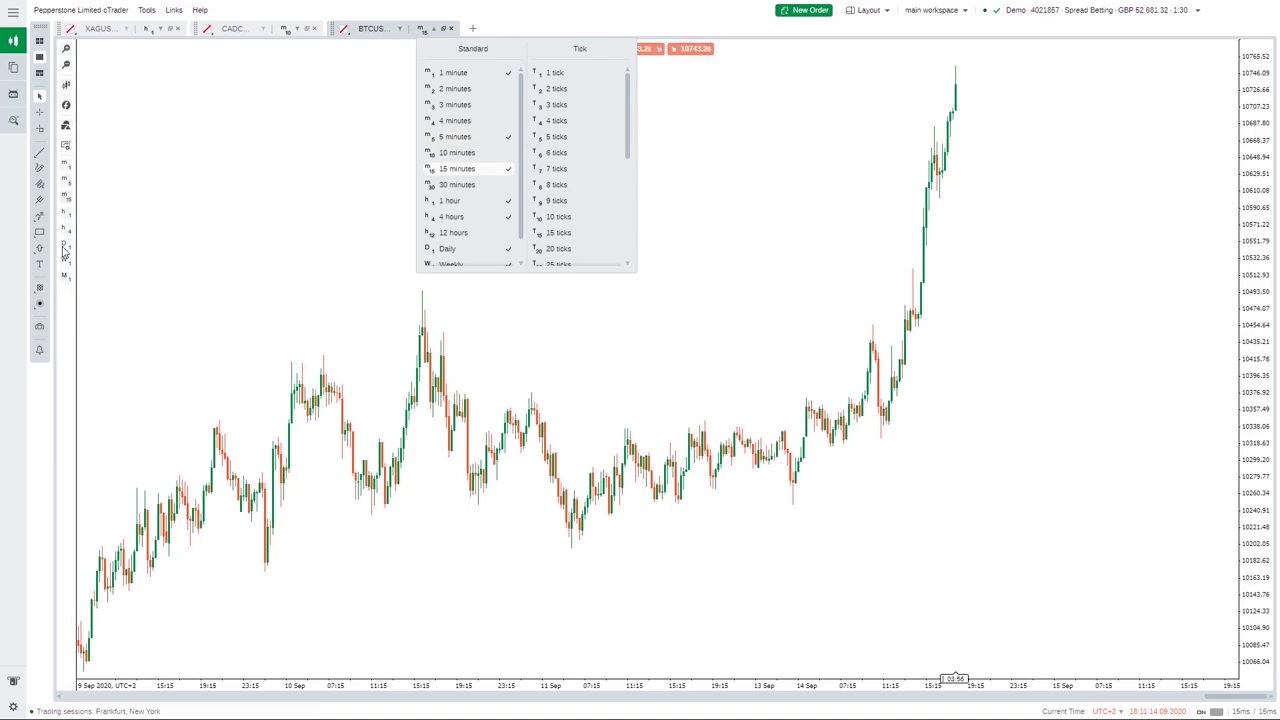
{"action": "left_click", "coordinate": [273, 218]}
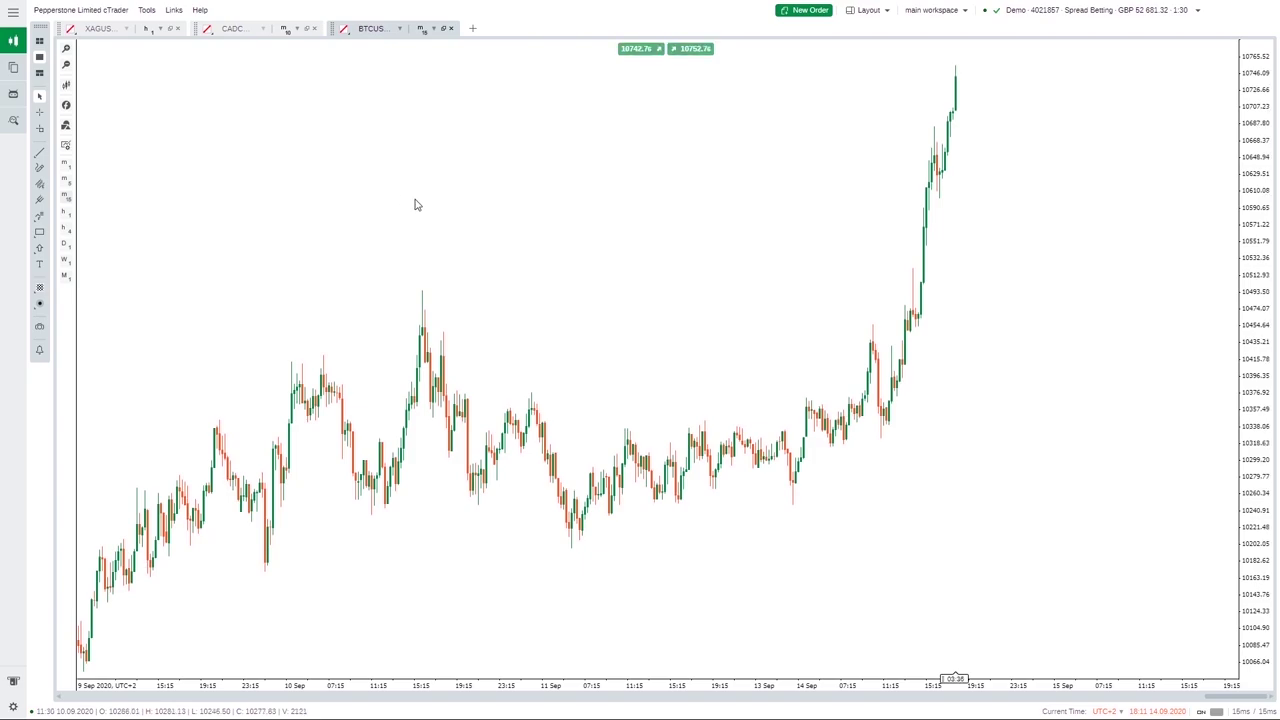
- Show the Main Menu, Active Symbol Panel and Trade Watch in the workspace layout
{"action": "left_click", "coordinate": [869, 10]}
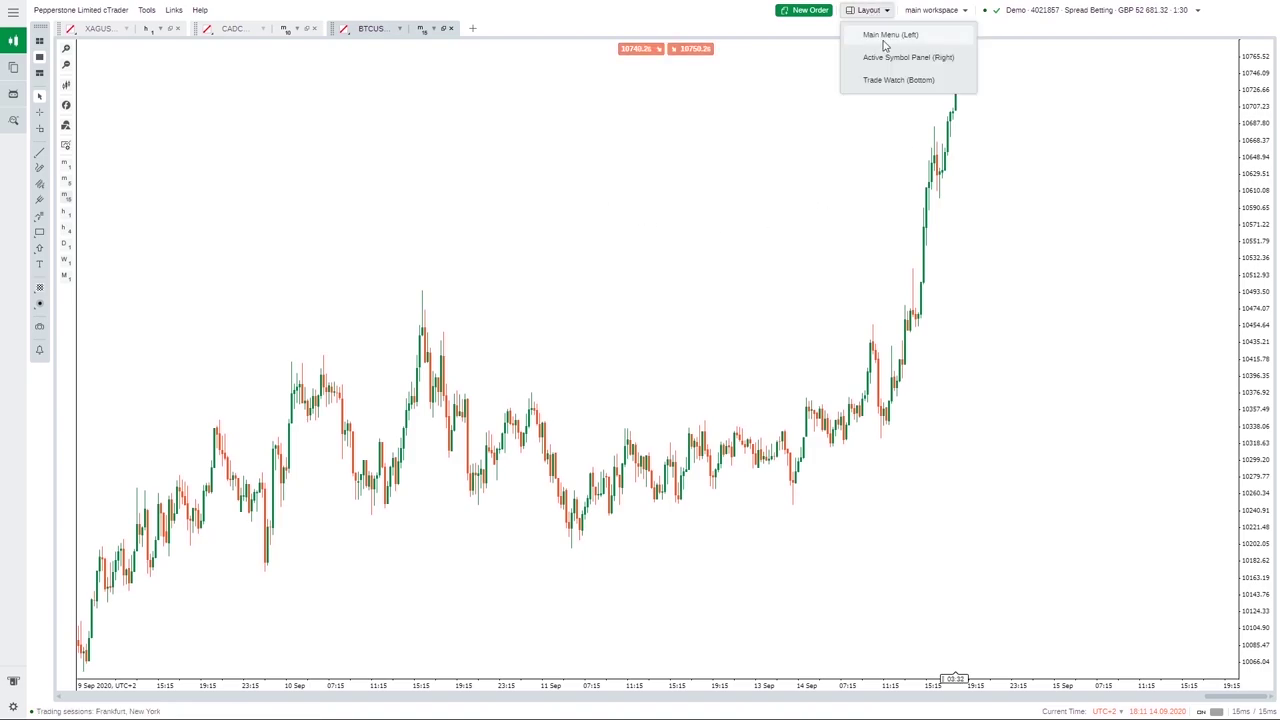
{"action": "left_click", "coordinate": [884, 42]}
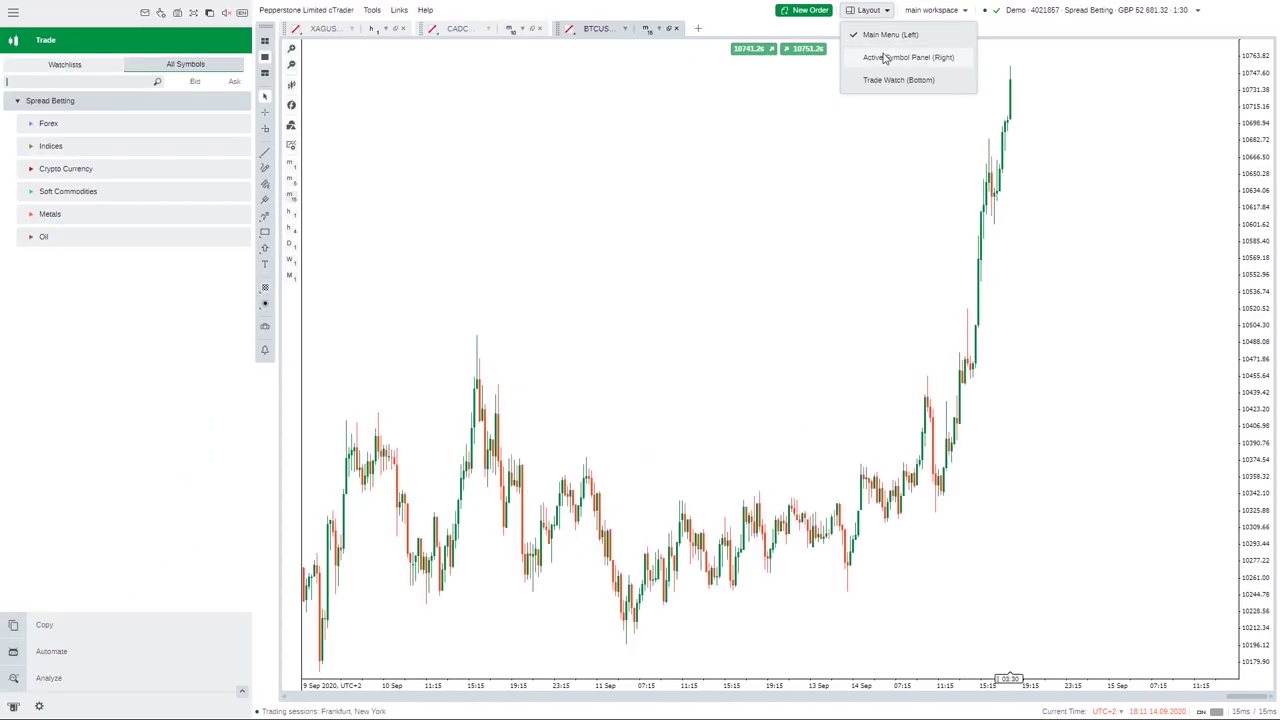
{"action": "left_click", "coordinate": [884, 58]}
{"action": "left_click", "coordinate": [880, 81]}
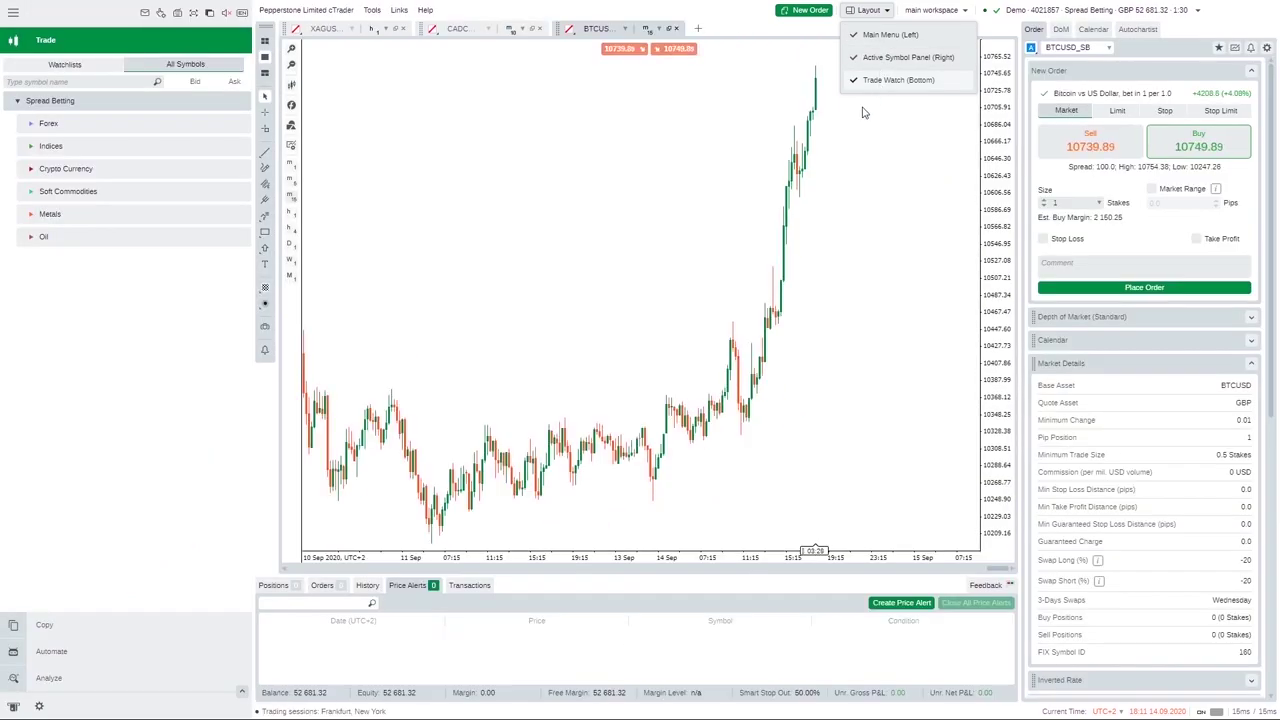
{"action": "left_click", "coordinate": [686, 180]}
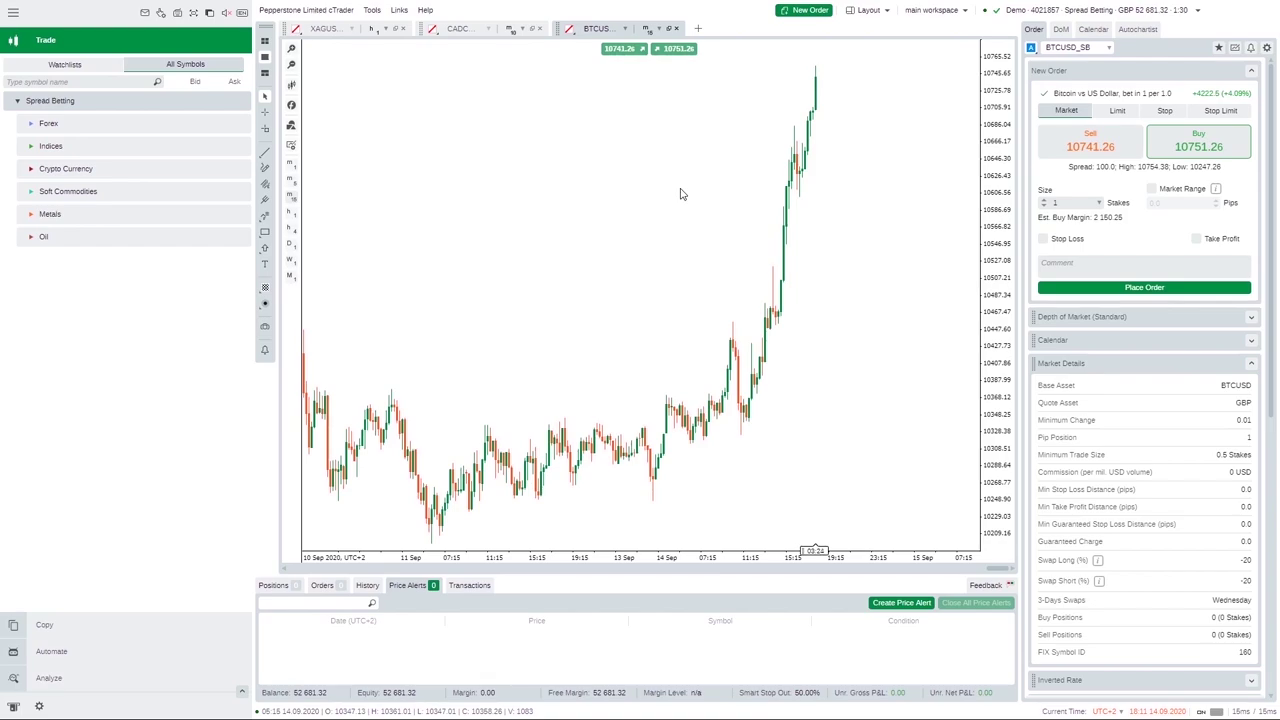
- View and close the new market order form for BTCUSD_SB, and examine the chart's QuickTrade sell and buy controls
{"action": "left_click", "coordinate": [822, 10]}
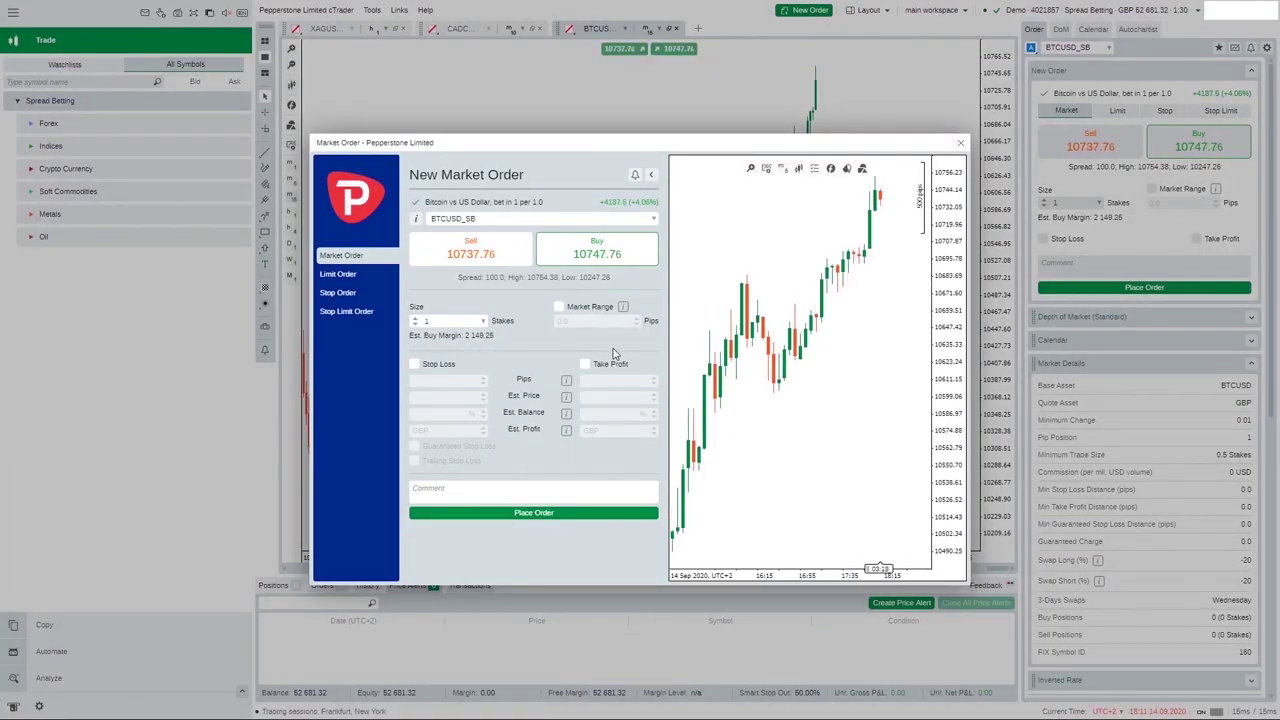
{"action": "left_click", "coordinate": [960, 142]}
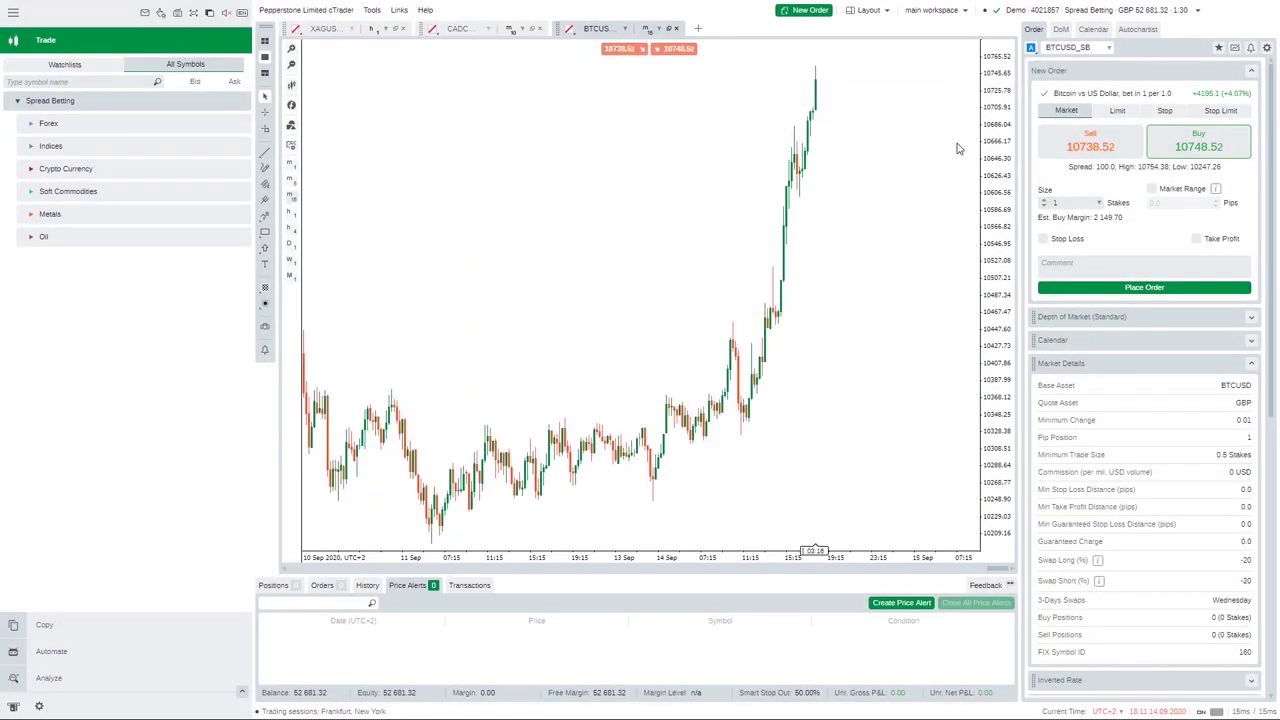
{"action": "mouse_move", "coordinate": [685, 50]}
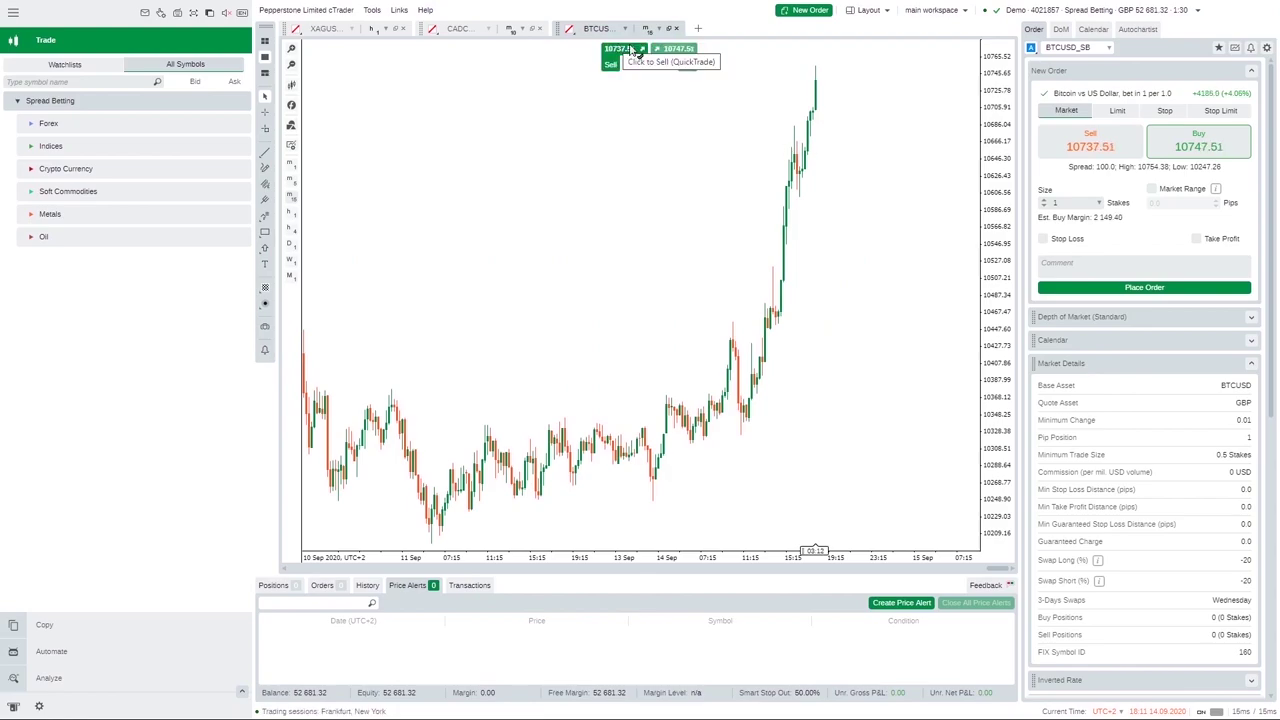
{"action": "mouse_move", "coordinate": [643, 65]}
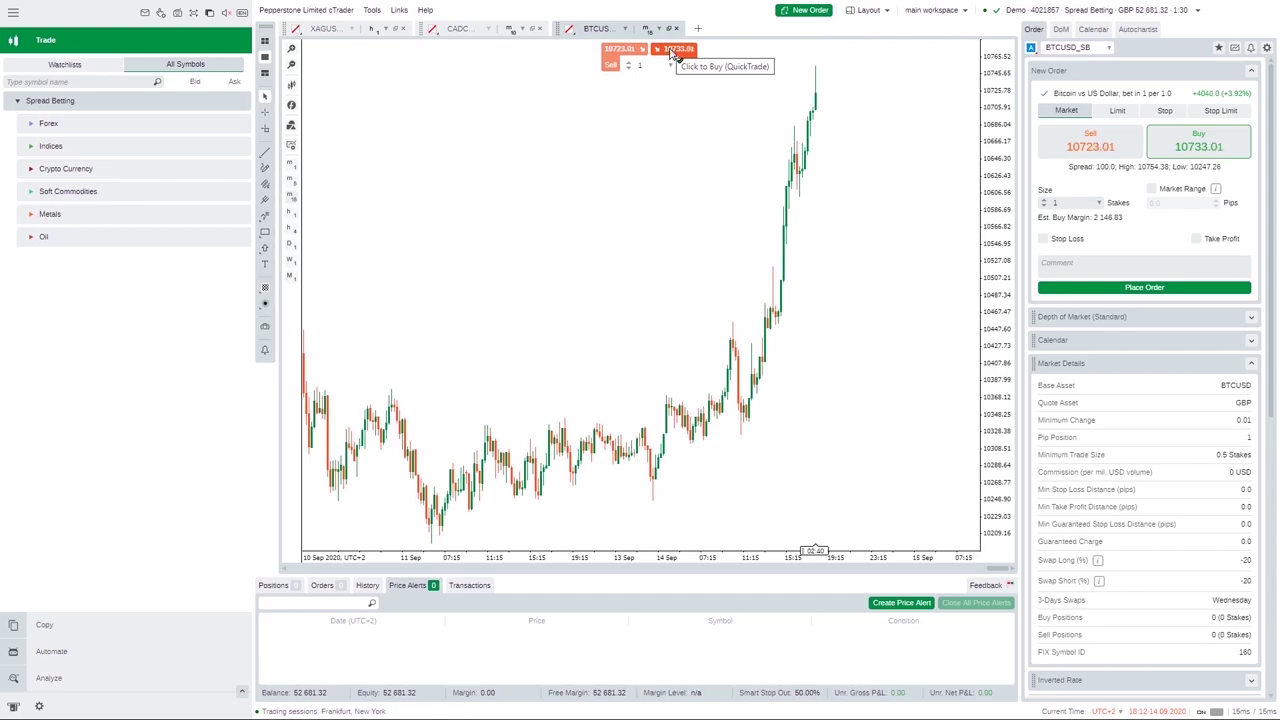
- Open a new BTCUSD_SB order and examine the Limit, Stop and Stop Limit order forms, including their entry price fields
{"action": "left_click", "coordinate": [811, 10]}
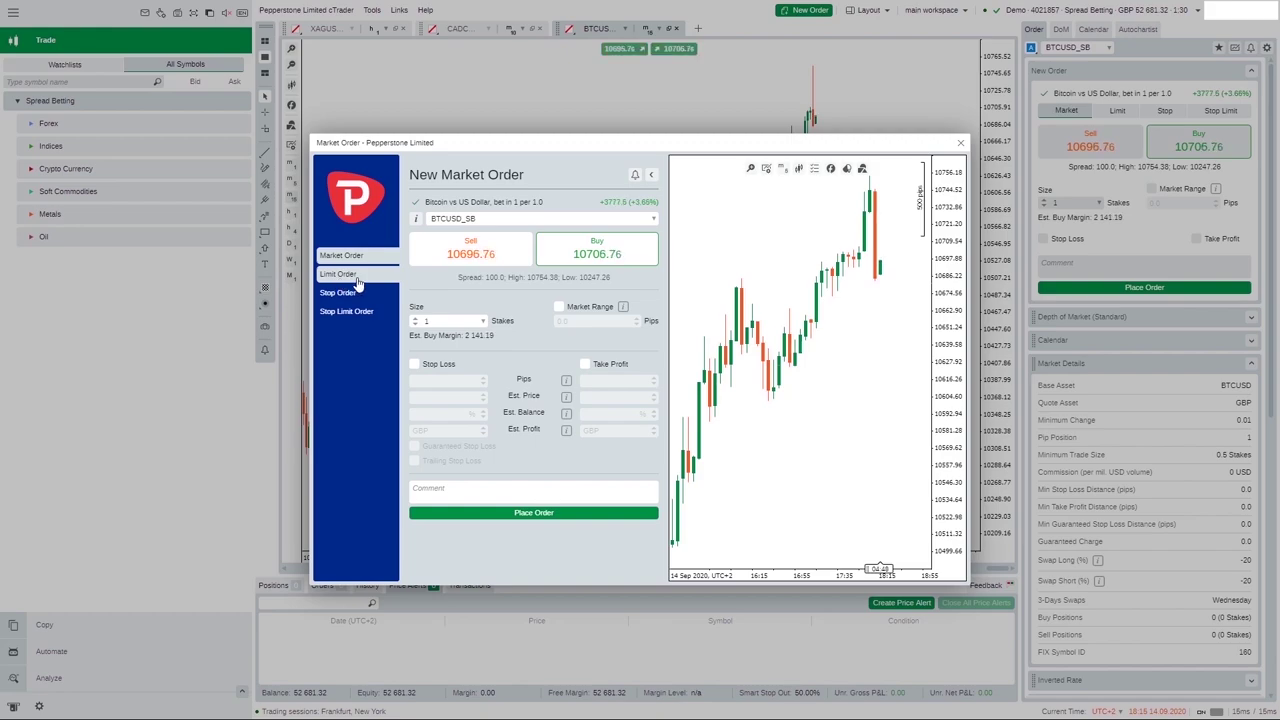
{"action": "left_click", "coordinate": [351, 281]}
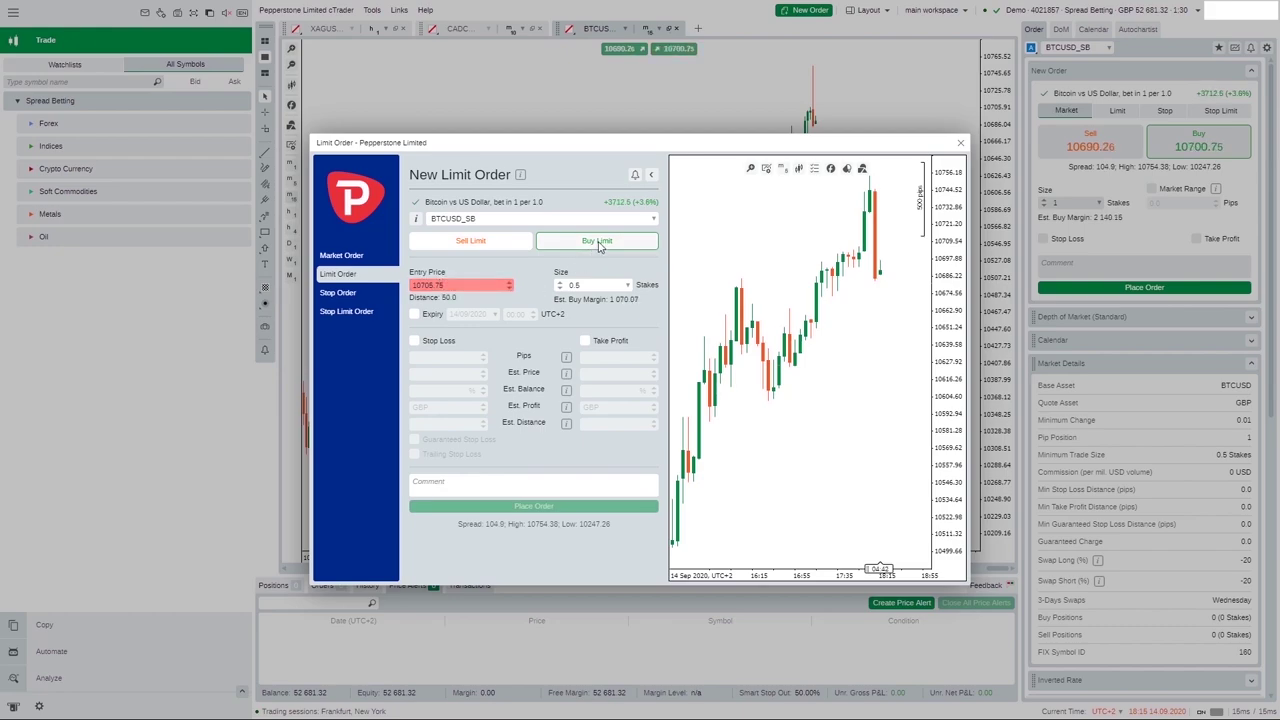
{"action": "mouse_move", "coordinate": [450, 285]}
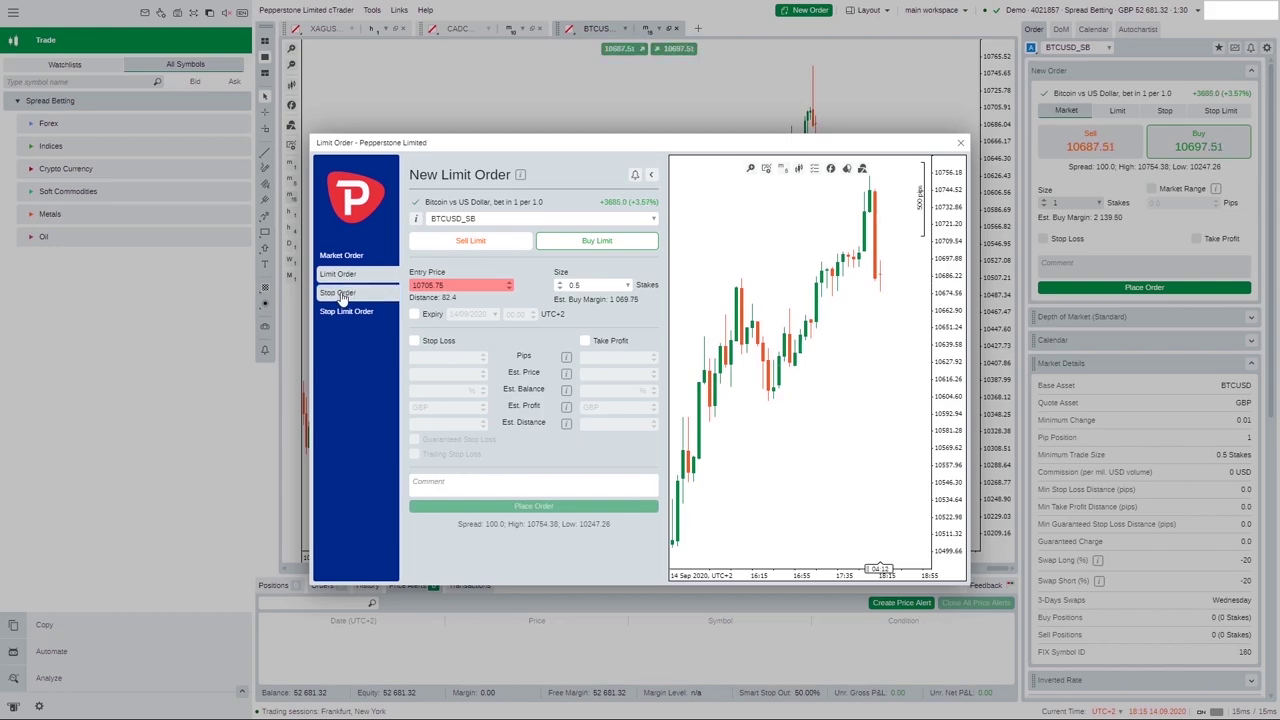
{"action": "left_click", "coordinate": [342, 294]}
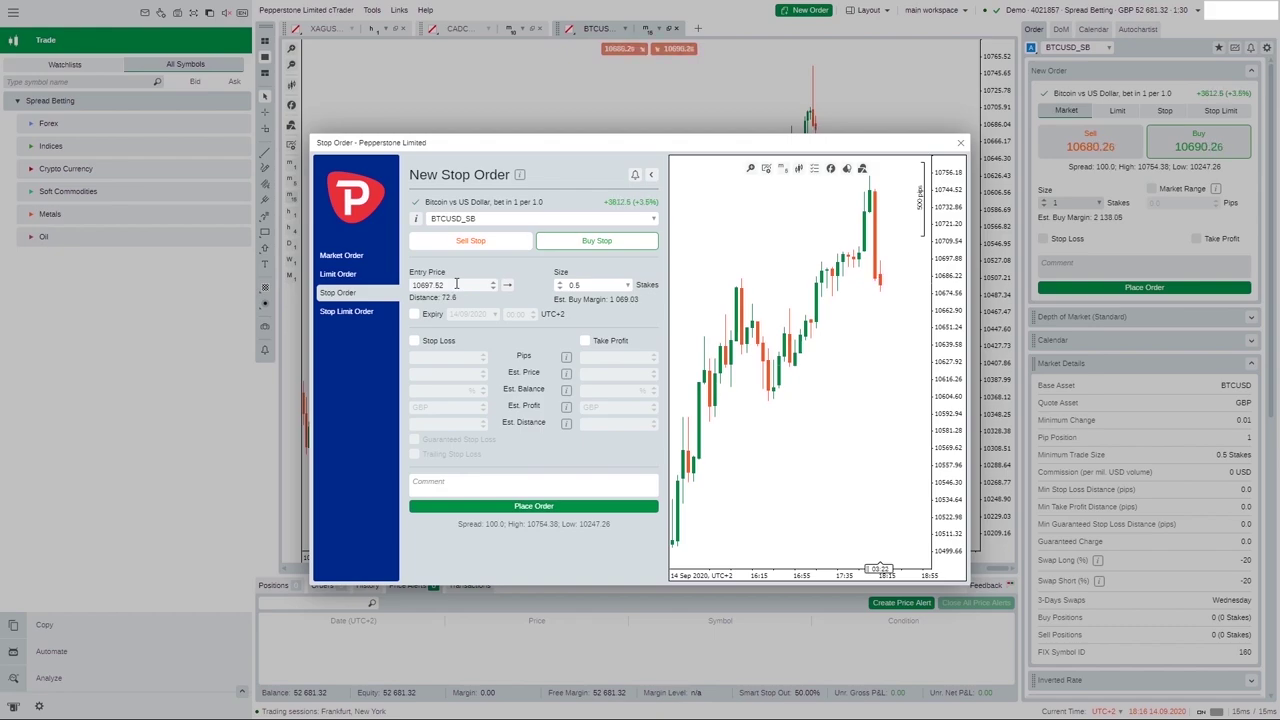
{"action": "left_click", "coordinate": [350, 313]}
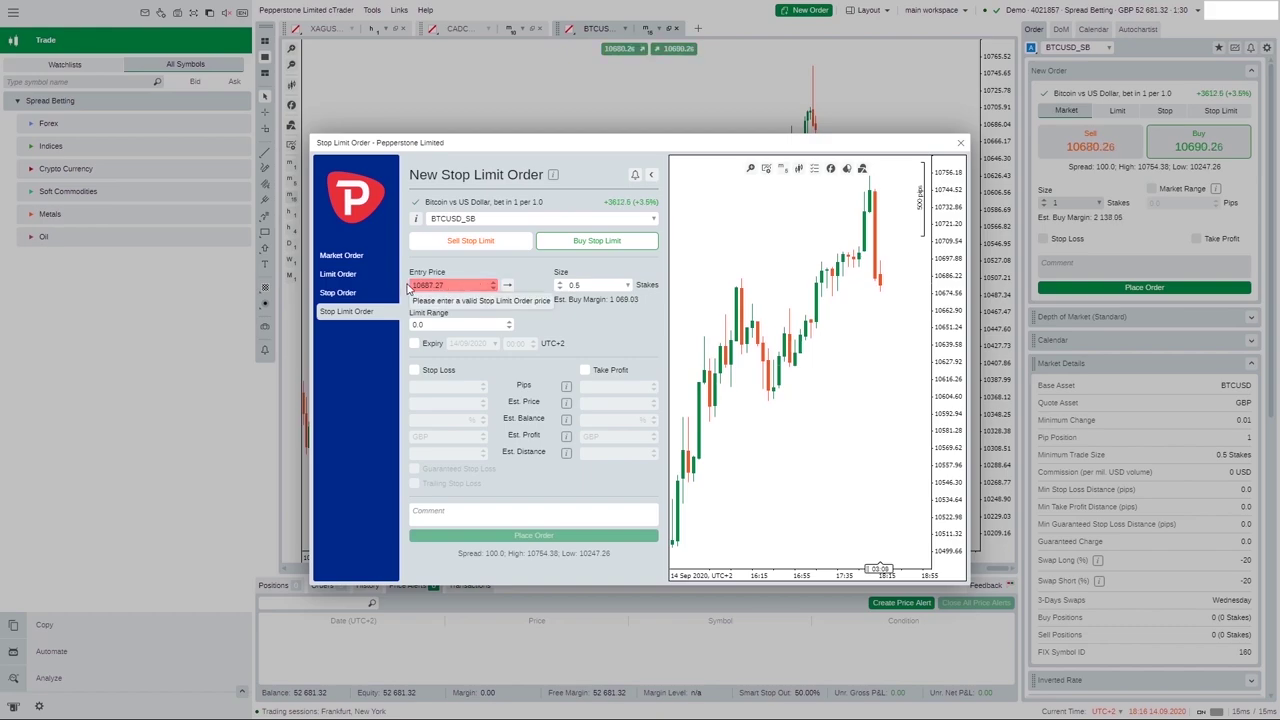
{"action": "left_click", "coordinate": [443, 285]}
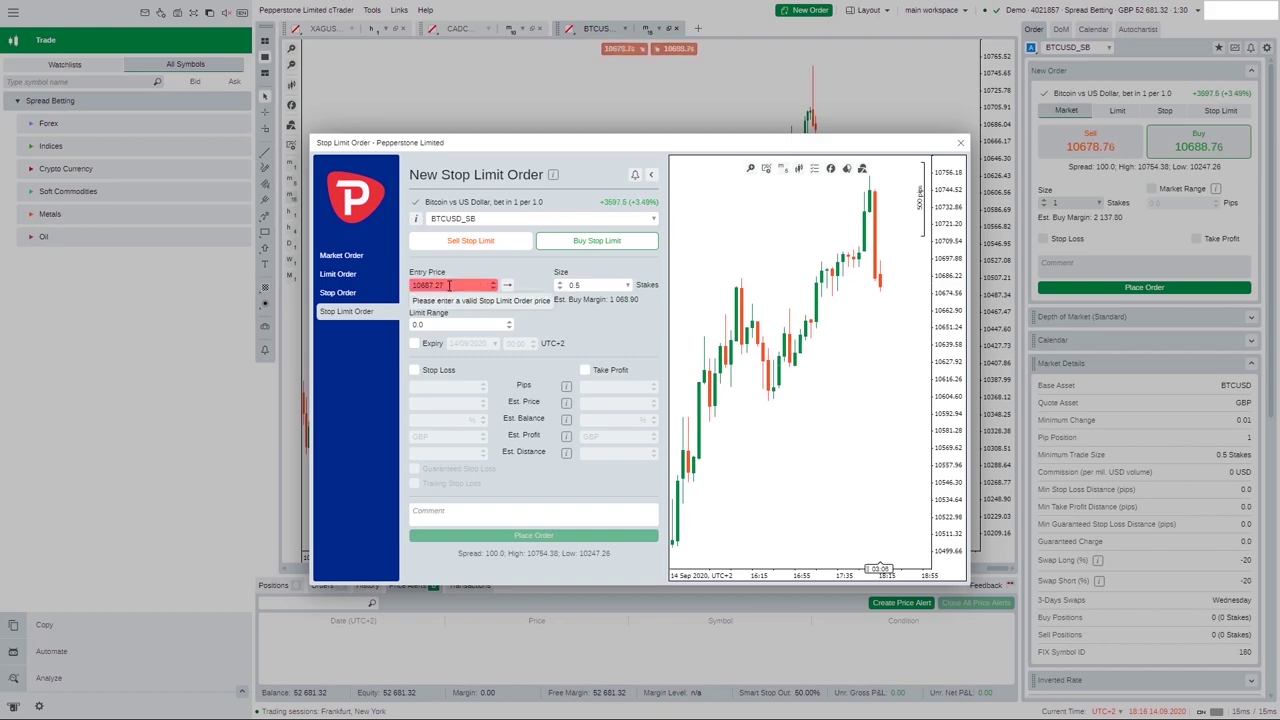
- Enable the expiry option on the BTCUSD_SB stop limit order
{"action": "left_click", "coordinate": [413, 324]}
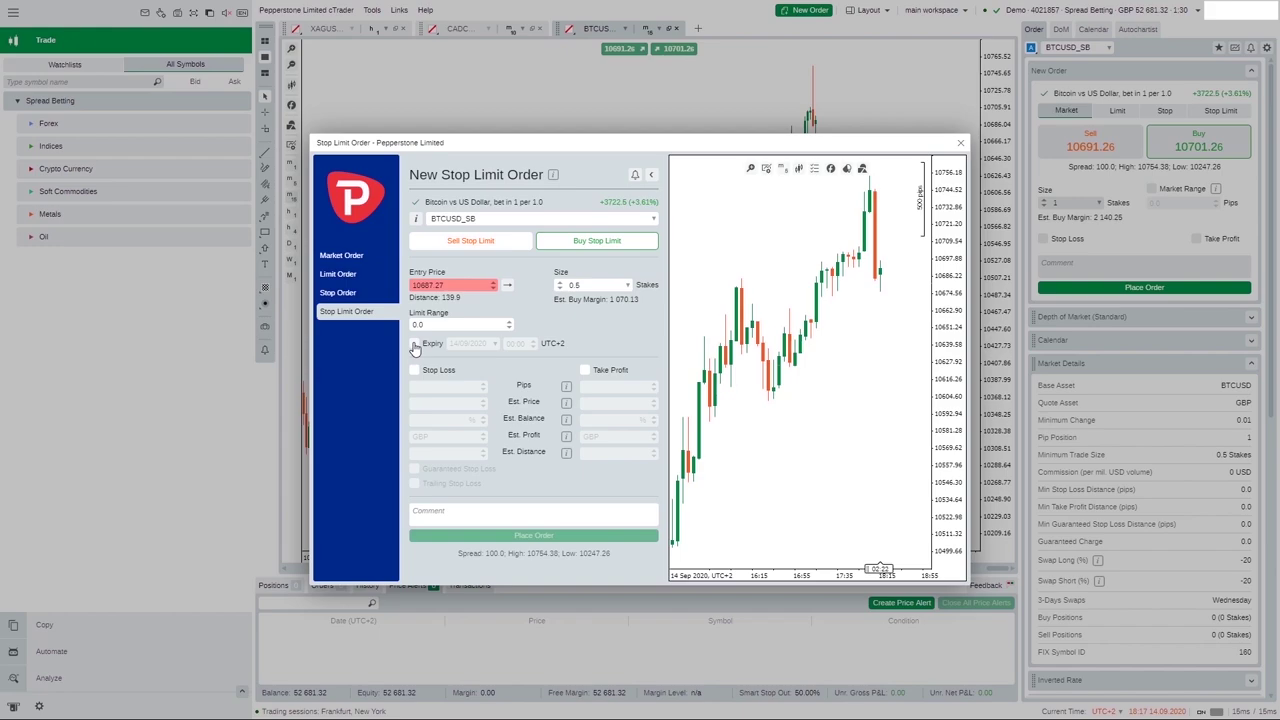
{"action": "left_click", "coordinate": [415, 345]}
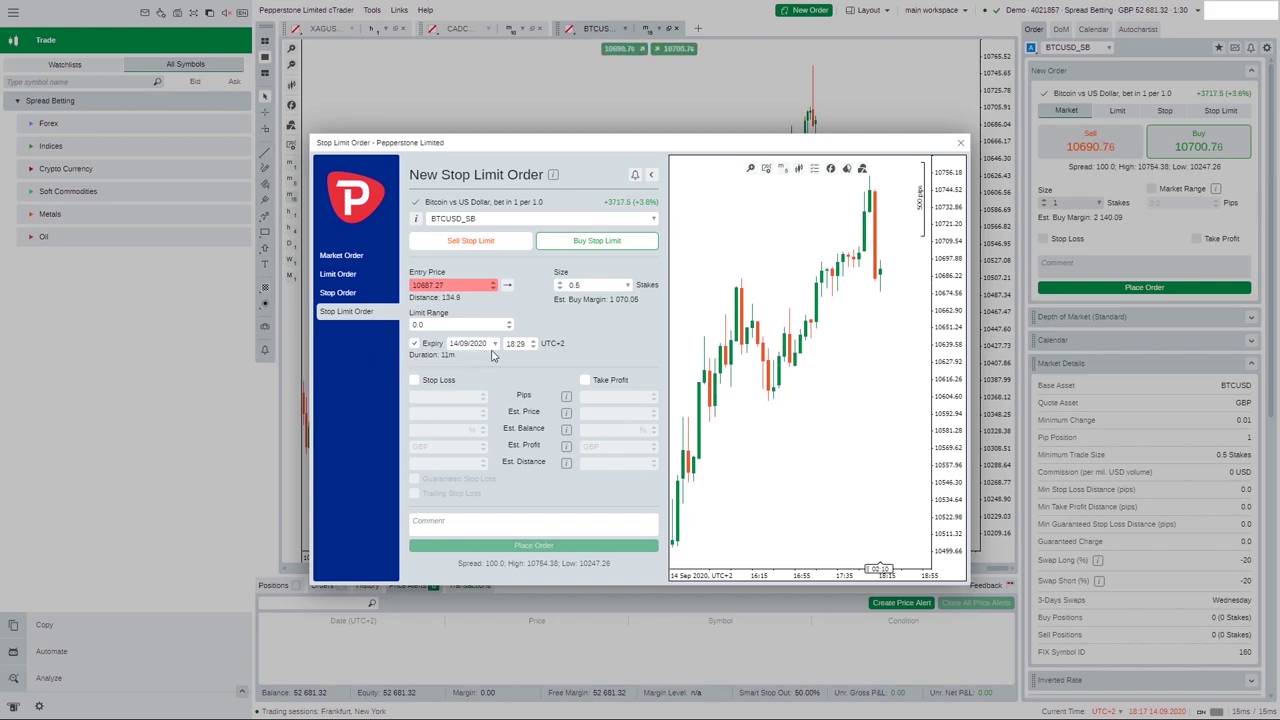
- Buy 1 stake of BTCUSD_SB with a market order, and show the list of open positions
{"action": "left_click", "coordinate": [353, 260]}
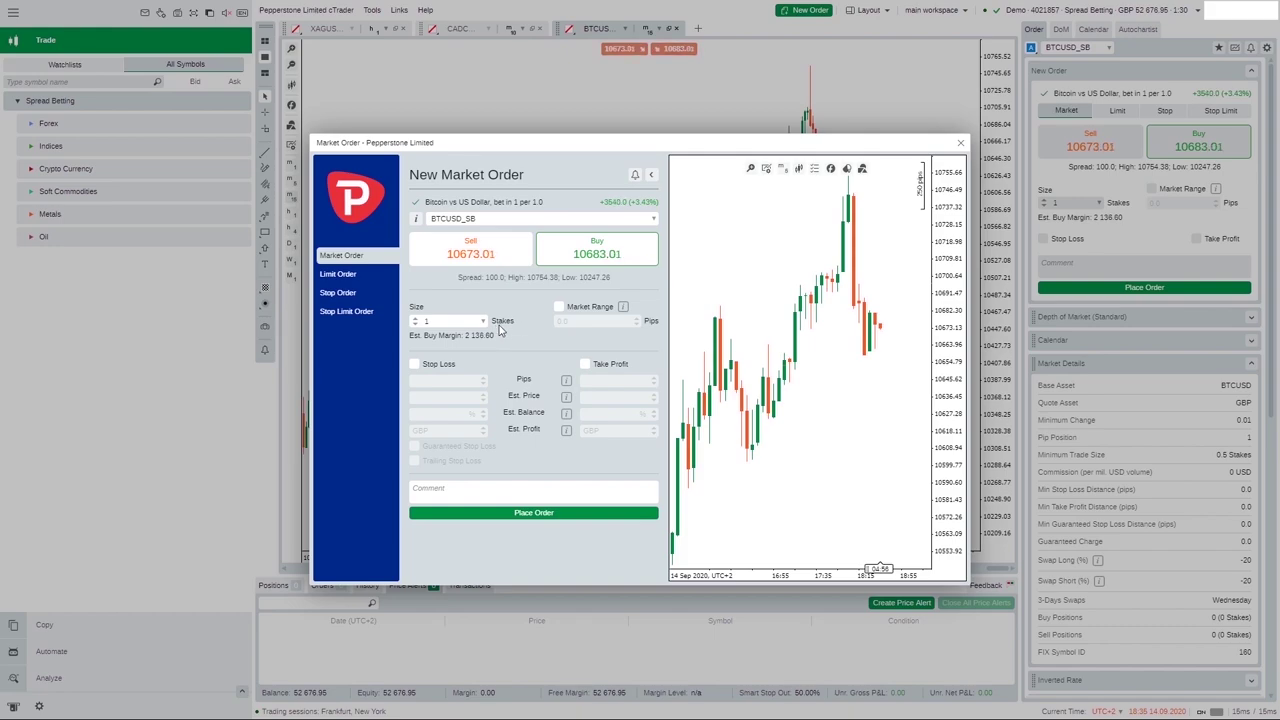
{"action": "mouse_move", "coordinate": [443, 321]}
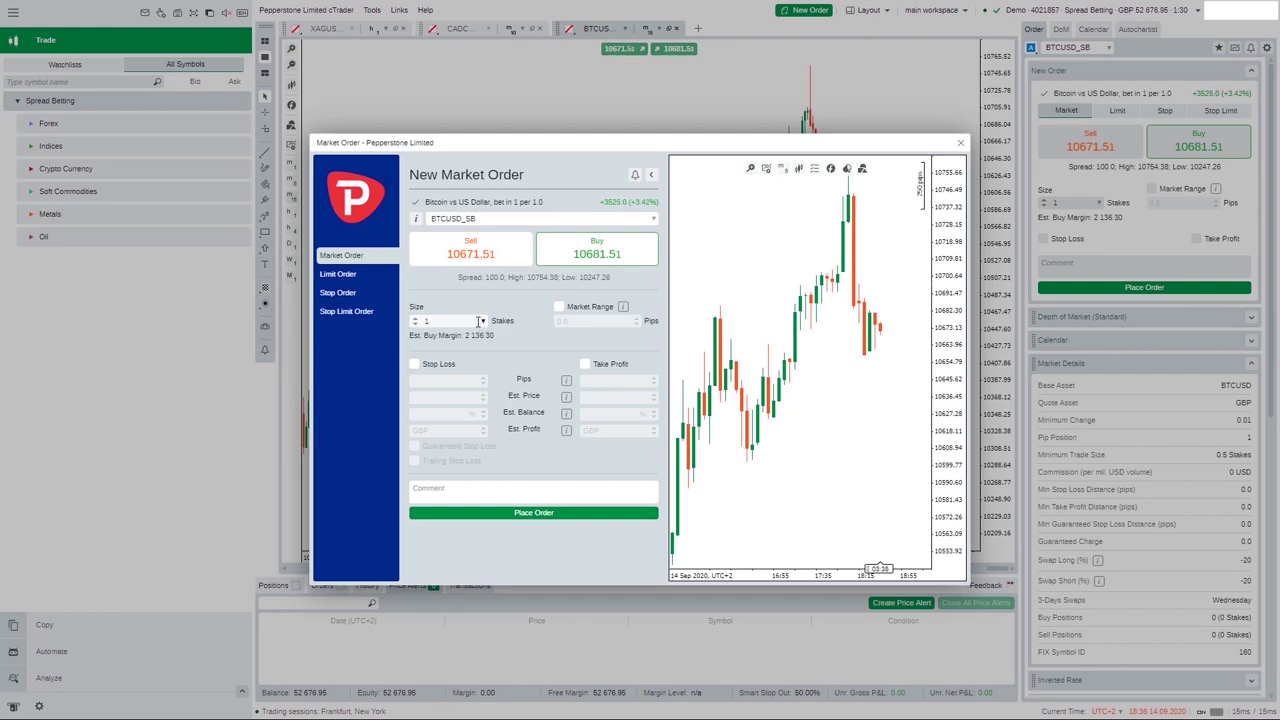
{"action": "left_click", "coordinate": [480, 321]}
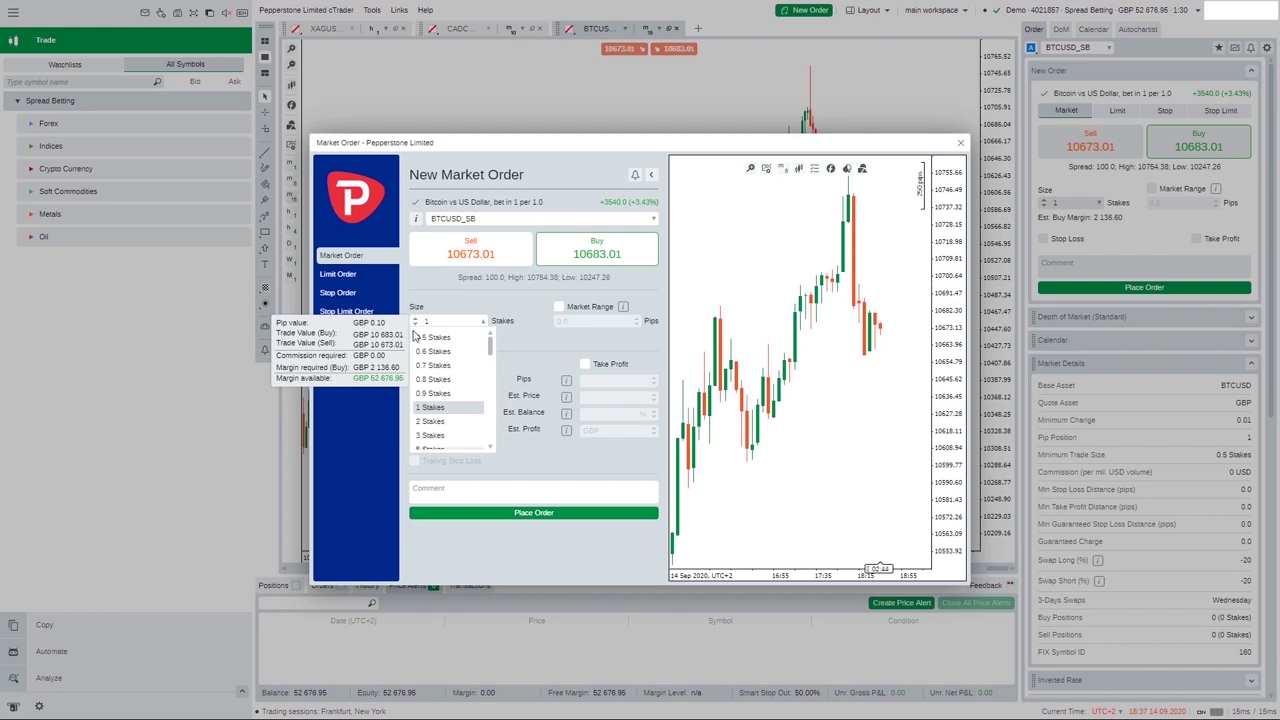
{"action": "left_click", "coordinate": [538, 513]}
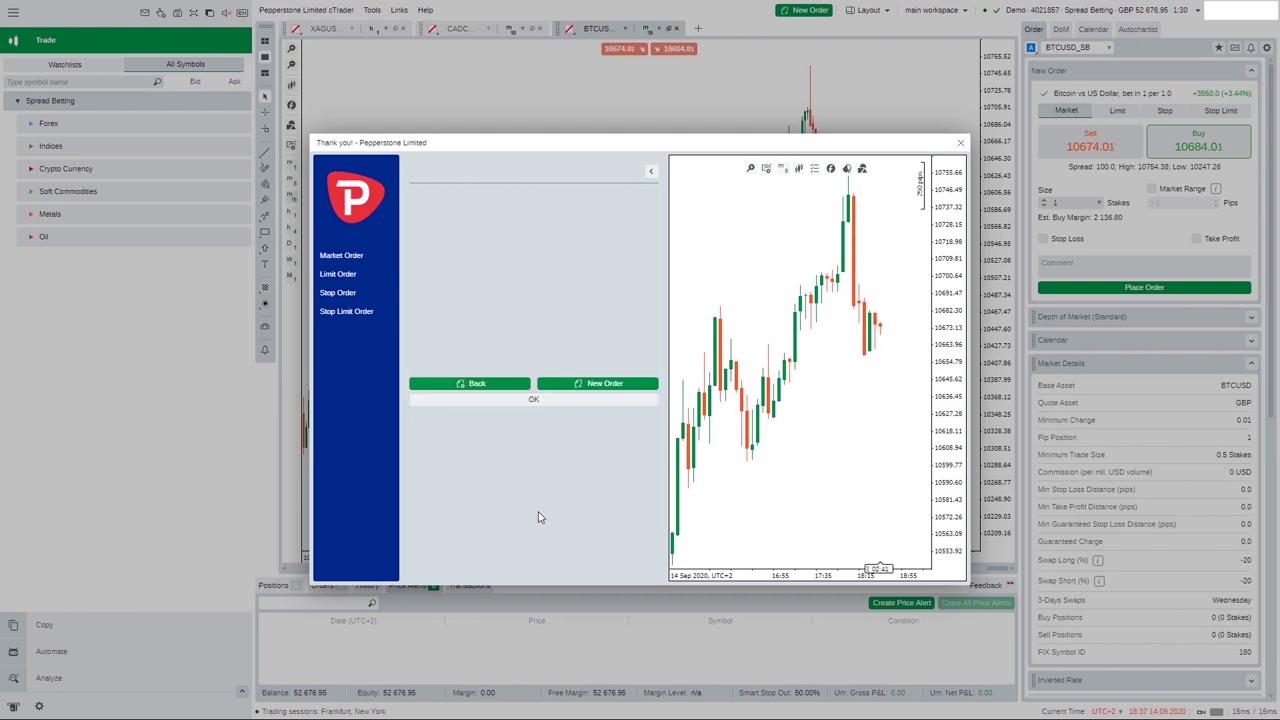
{"action": "left_click", "coordinate": [530, 403]}
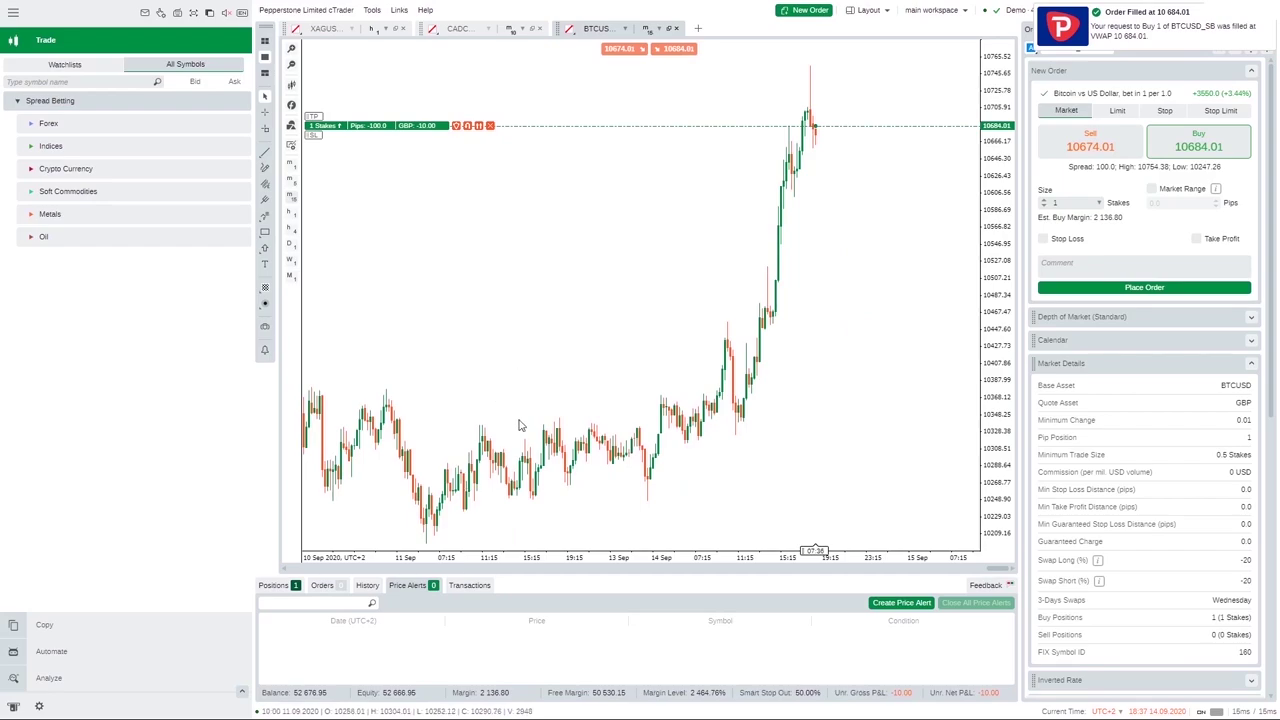
{"action": "left_click", "coordinate": [268, 586]}
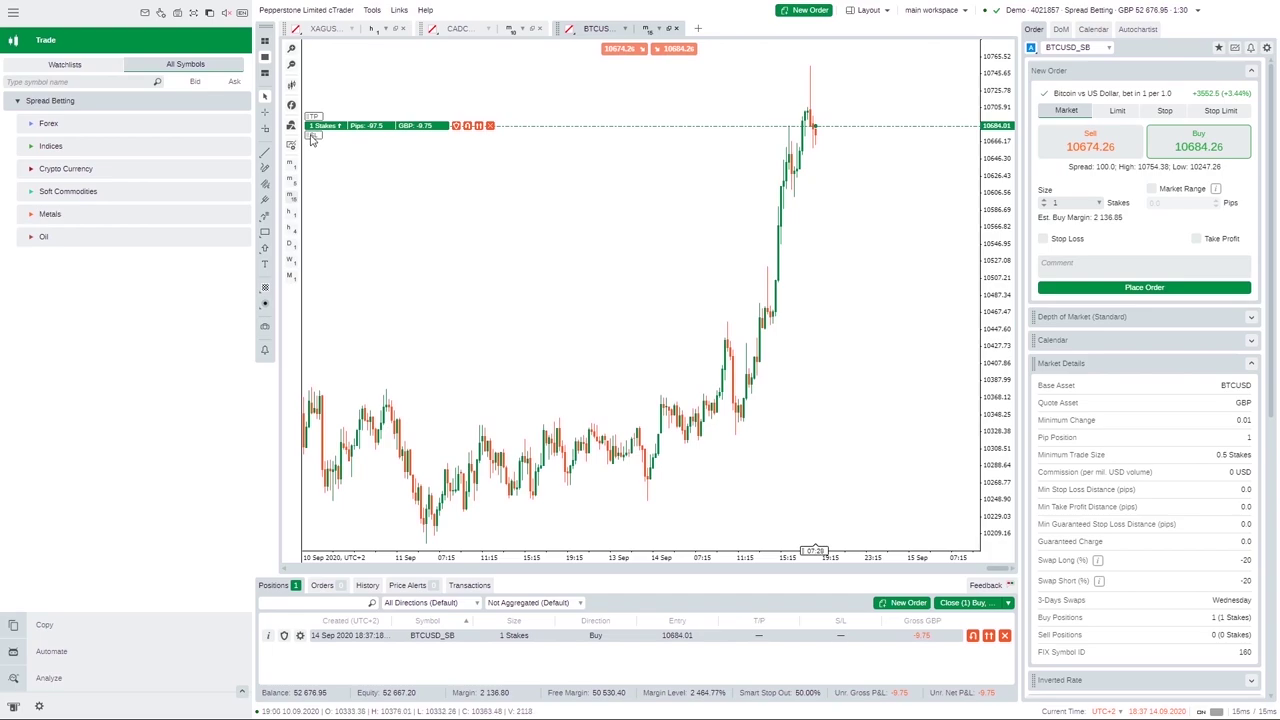
- On the chart, give the BTCUSD_SB position a stop loss at 10543.74 and a take profit at 10769.15, and remove both
{"action": "left_click_drag", "start_coordinate": [311, 140], "coordinate": [311, 246]}
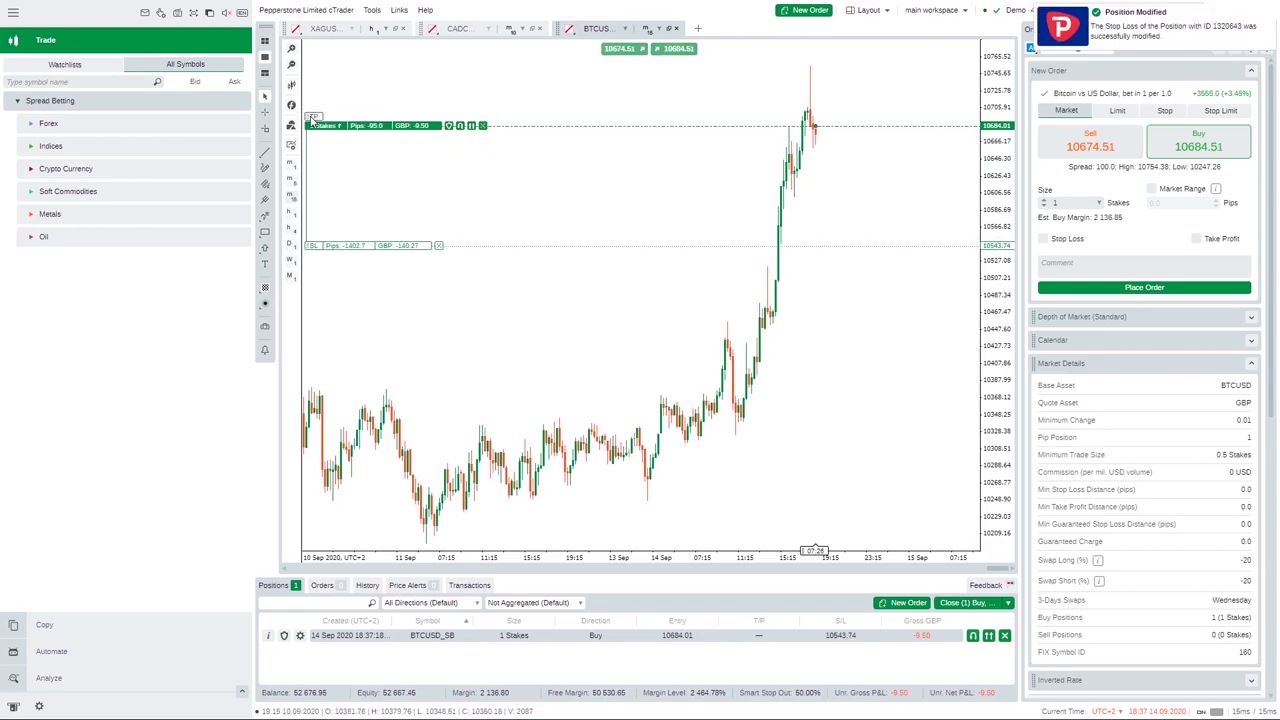
{"action": "left_click_drag", "start_coordinate": [312, 119], "coordinate": [312, 51]}
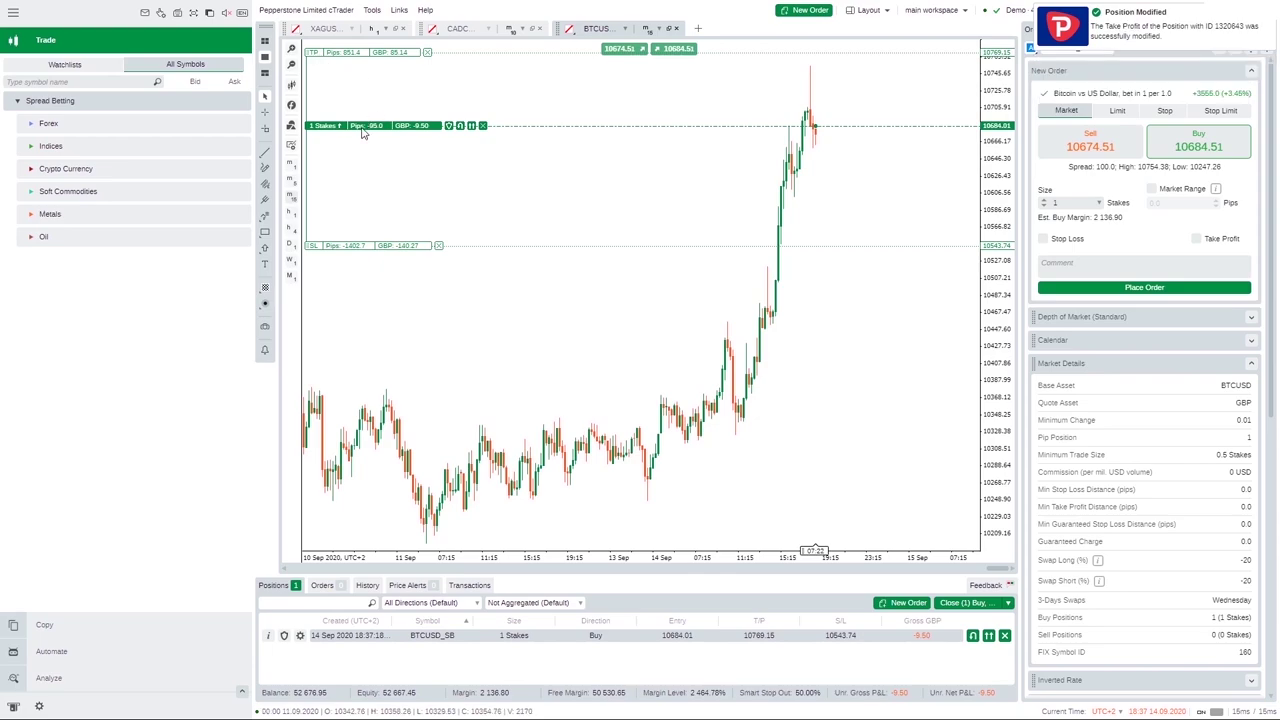
{"action": "left_click", "coordinate": [428, 52]}
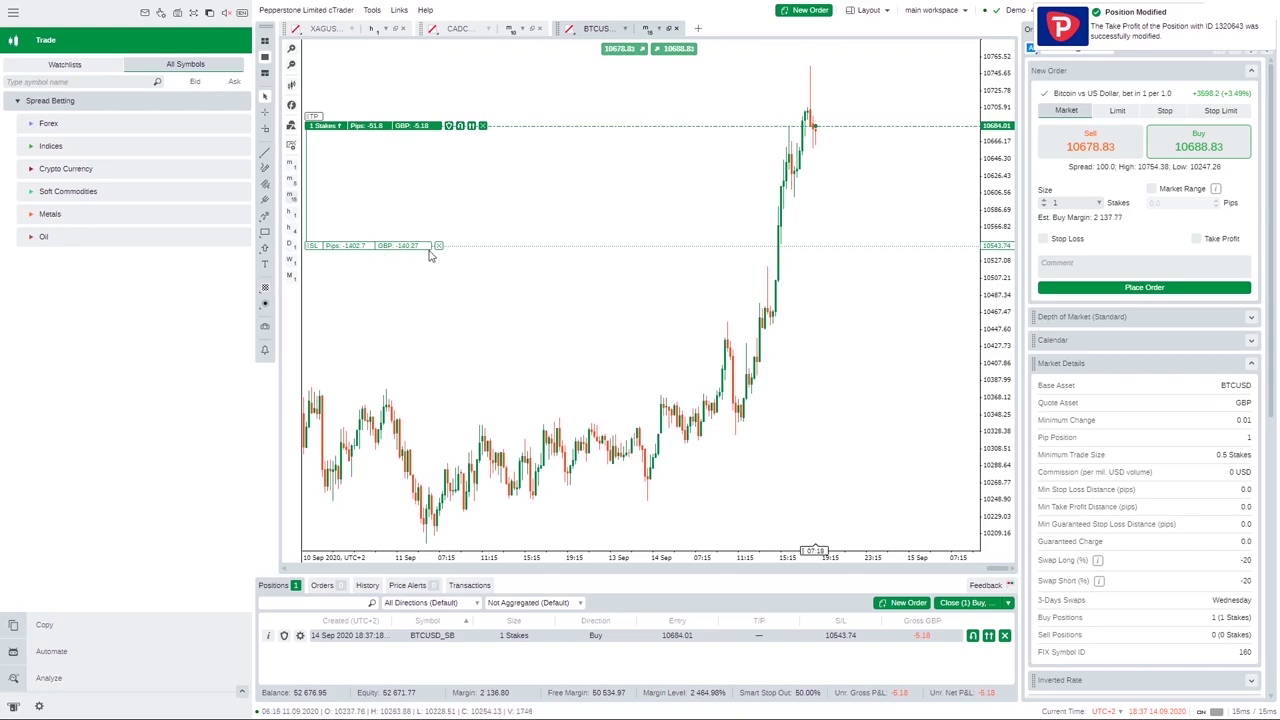
{"action": "left_click", "coordinate": [439, 246]}
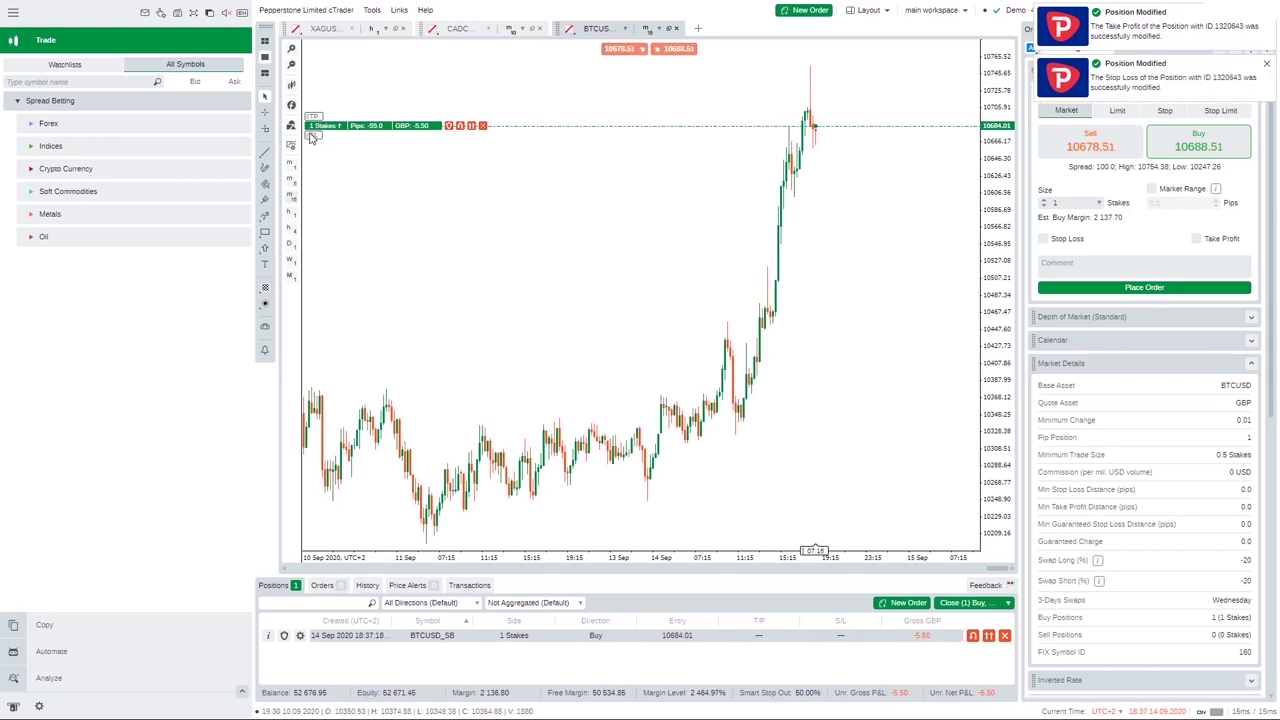
- Set a stop loss at 10564.72 for the position on the chart, and remove it
{"action": "left_click_drag", "start_coordinate": [310, 140], "coordinate": [330, 229]}
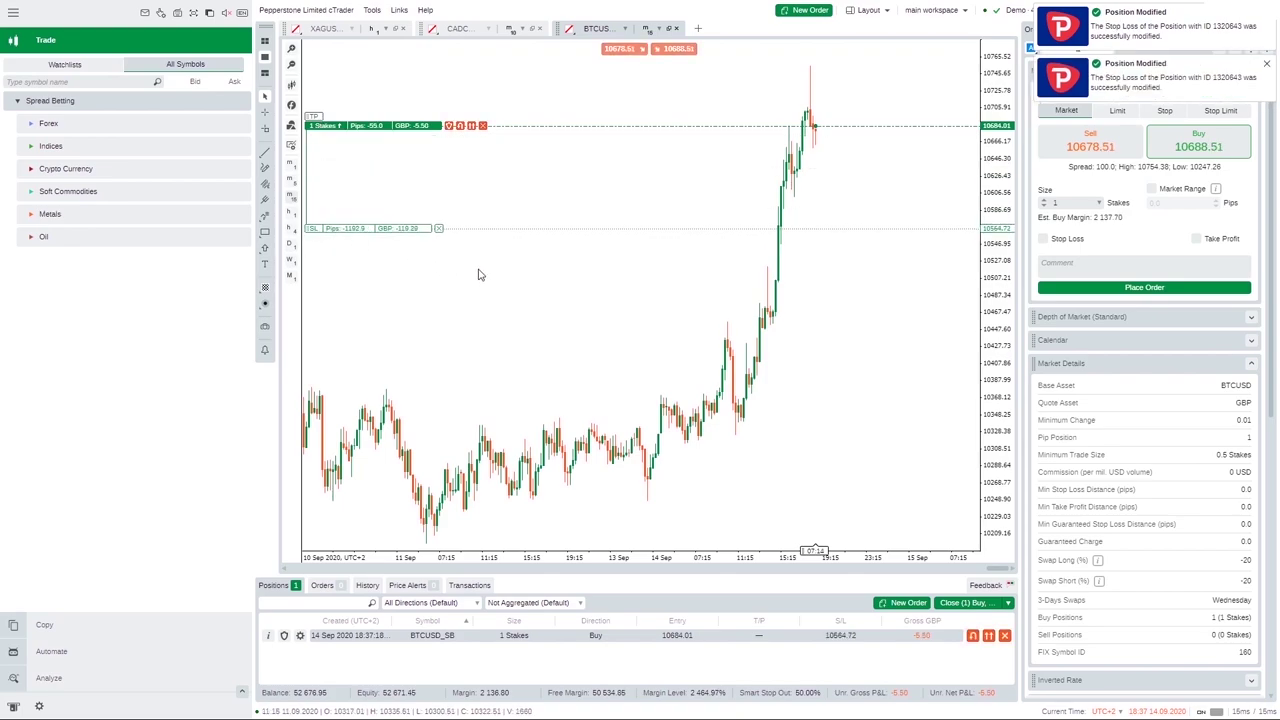
{"action": "left_click", "coordinate": [439, 229]}
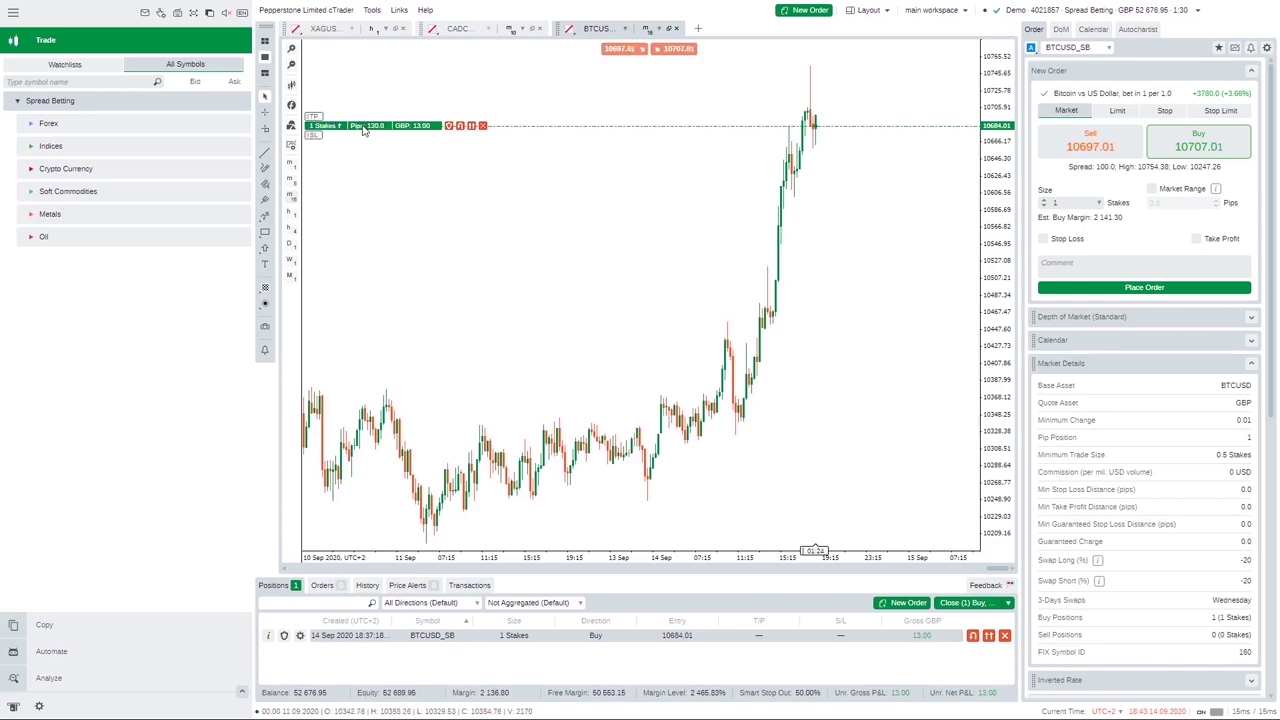
- Examine the position's modification form with Stop Loss and Take Profit enabled, and its Advanced Protection settings, without applying anything
{"action": "double_click", "coordinate": [365, 127]}
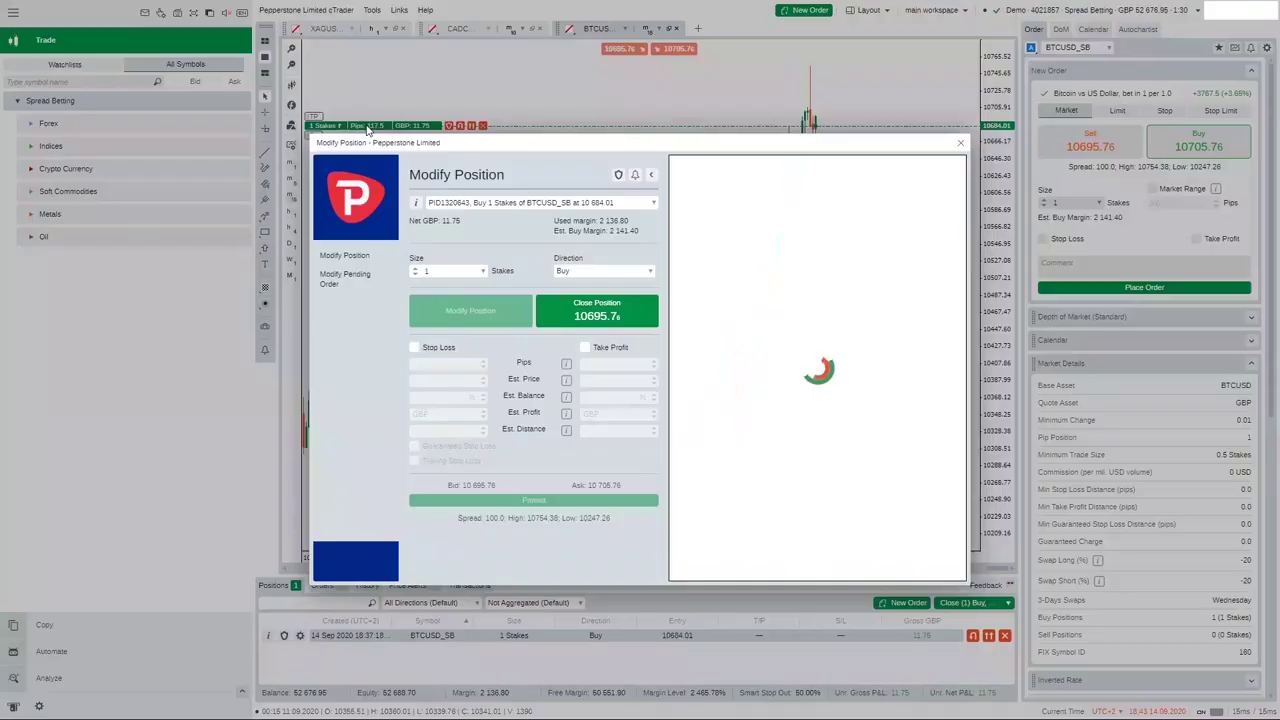
{"action": "left_click", "coordinate": [415, 347]}
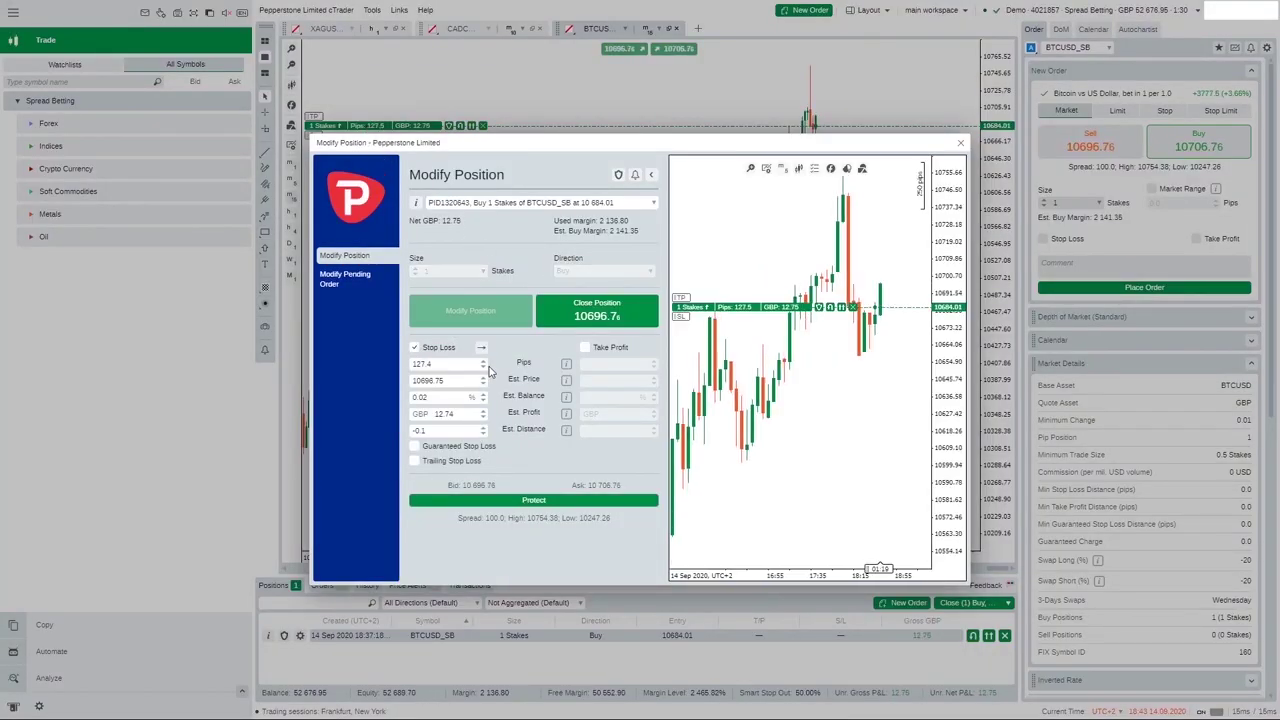
{"action": "left_click", "coordinate": [585, 347]}
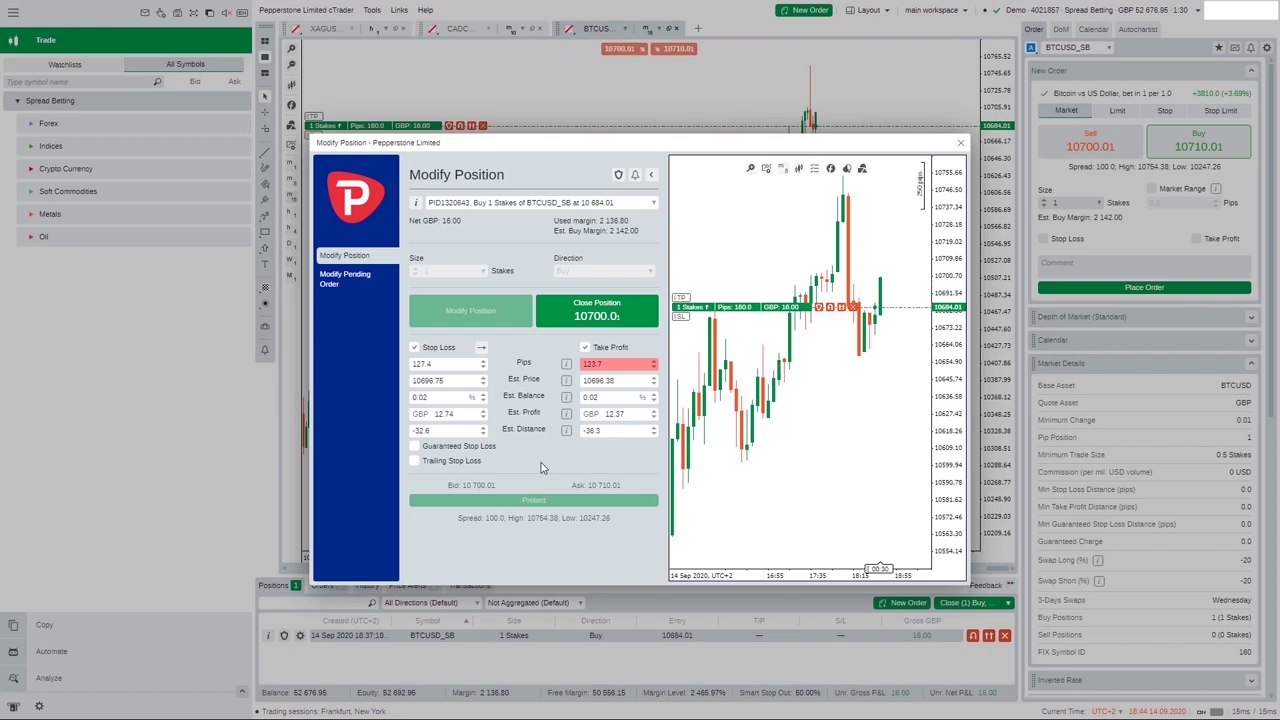
{"action": "left_click", "coordinate": [960, 146]}
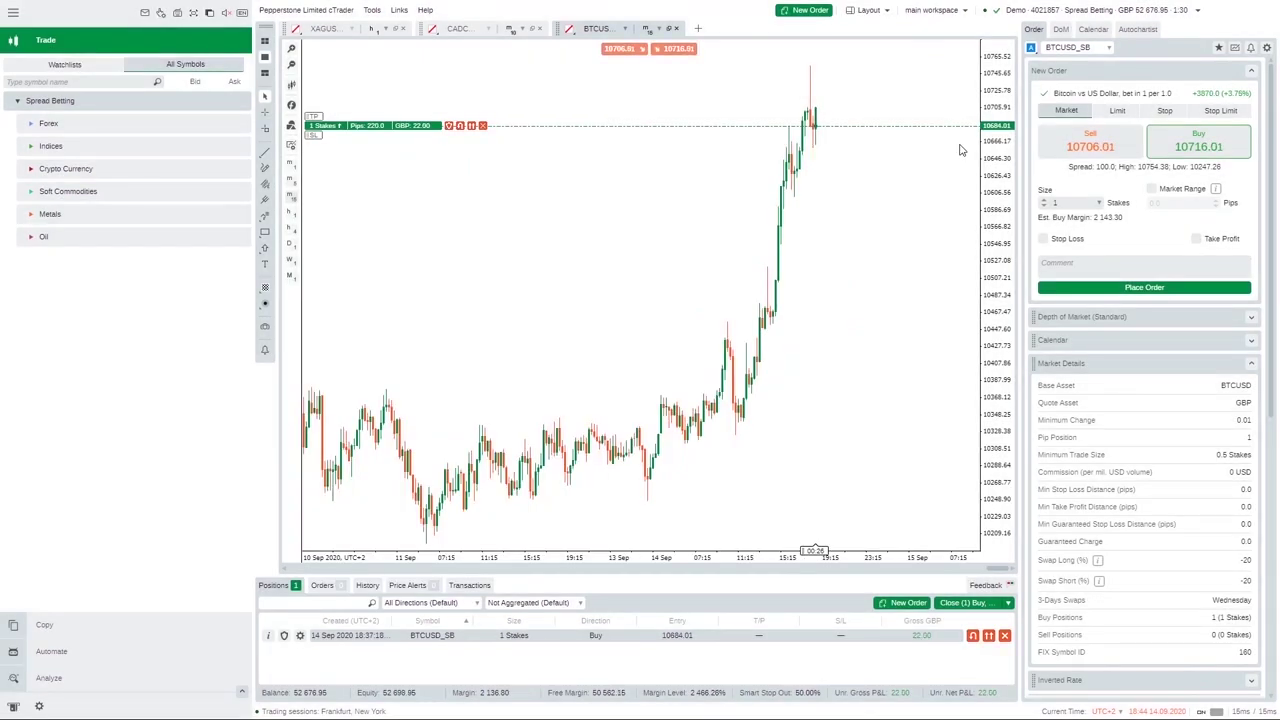
{"action": "left_click", "coordinate": [449, 127]}
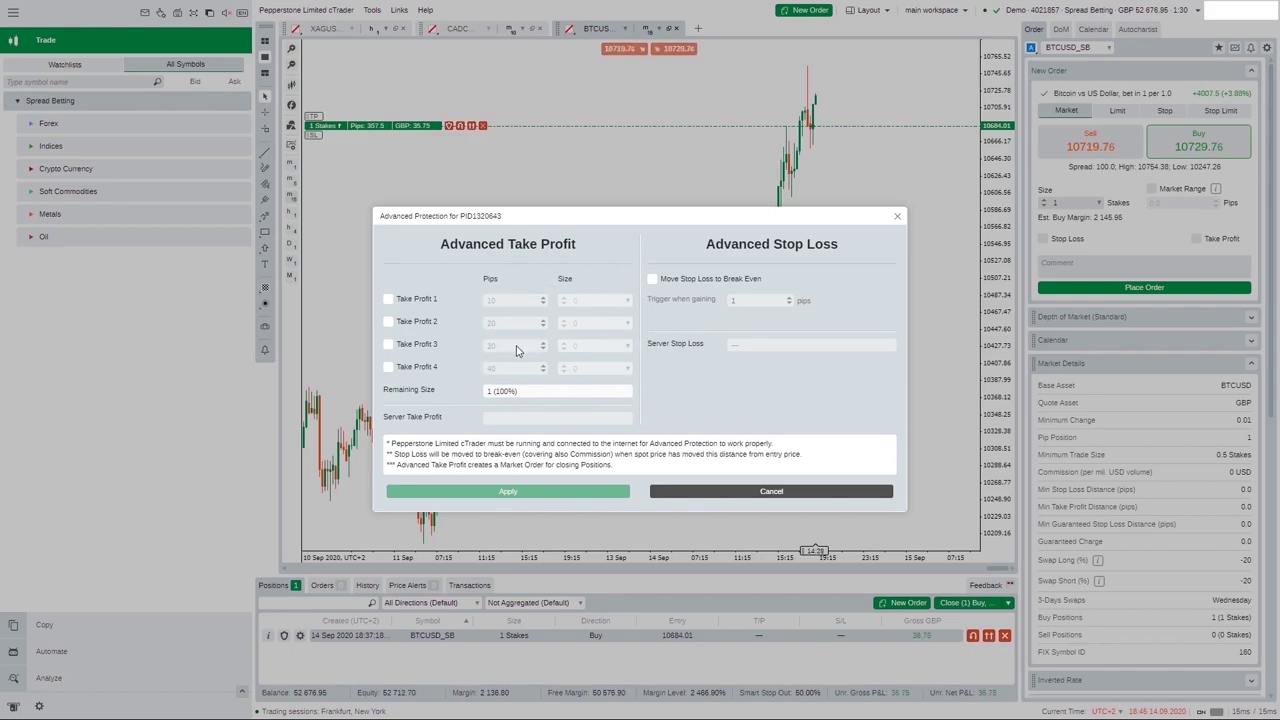
{"action": "left_click", "coordinate": [898, 216]}
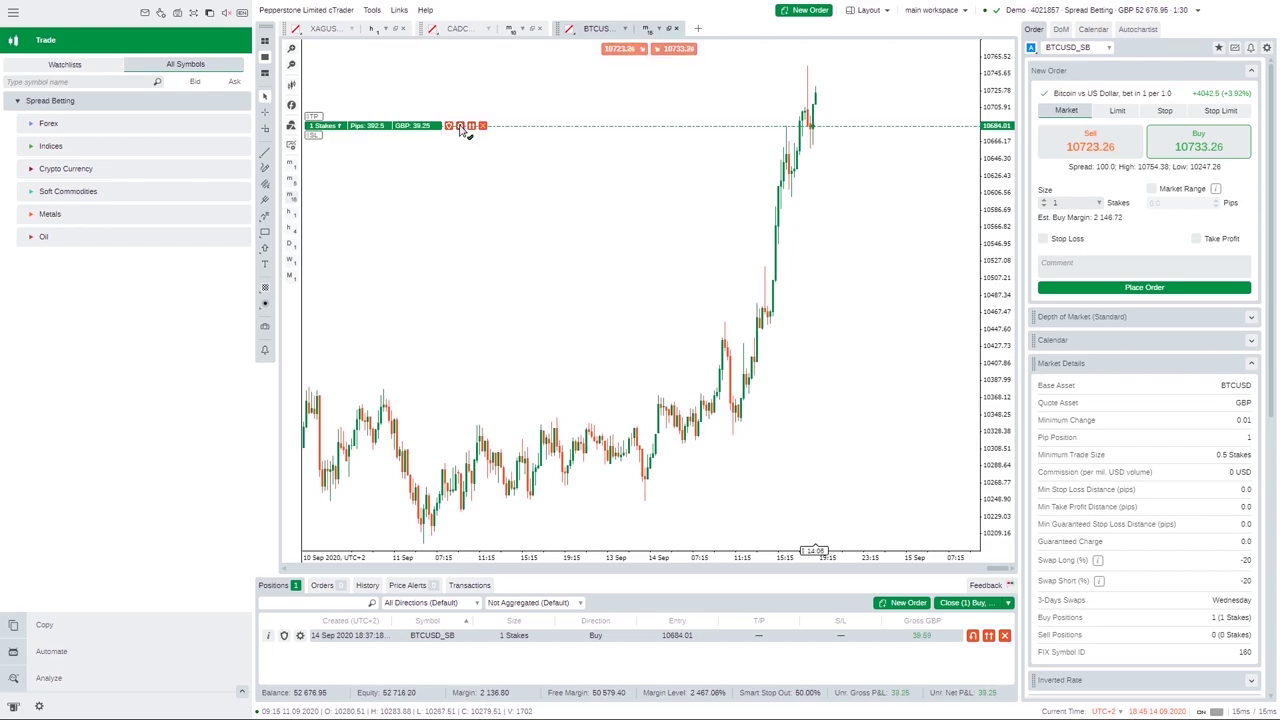
- Reverse the BTCUSD_SB buy position to a sell, and double its size twice to 4 stakes
{"action": "left_click", "coordinate": [460, 127]}
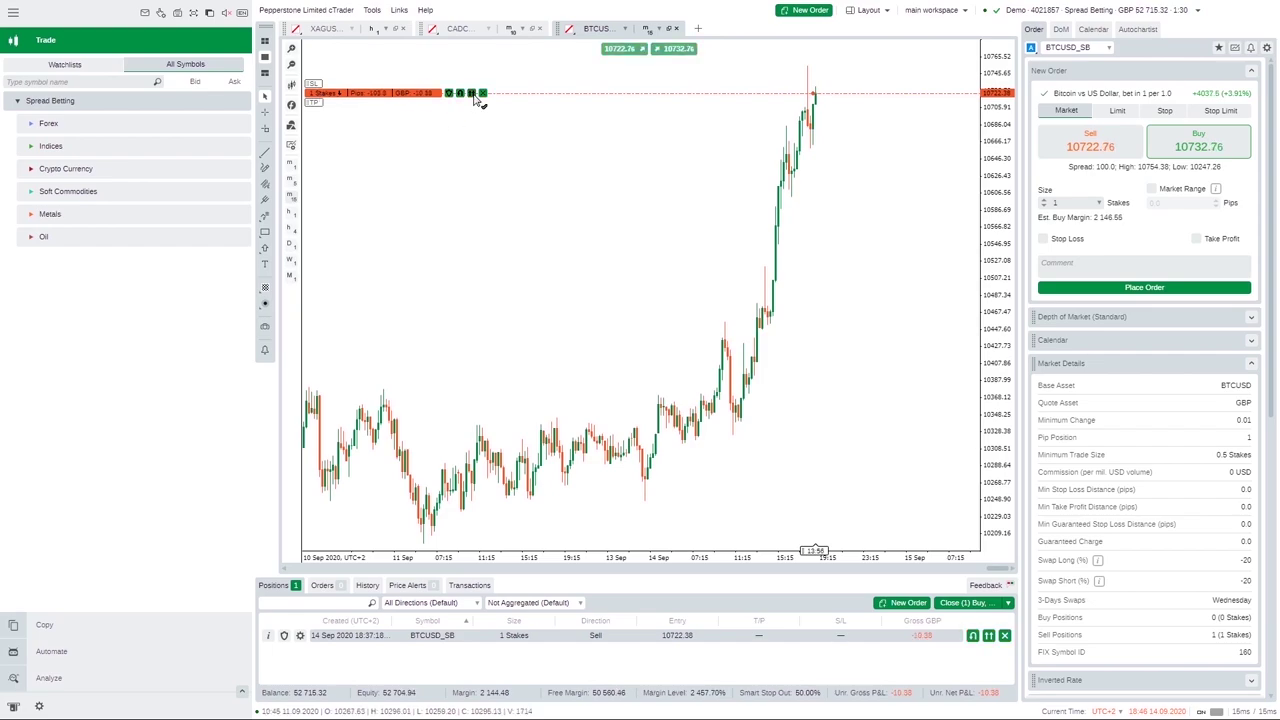
{"action": "left_click", "coordinate": [473, 93]}
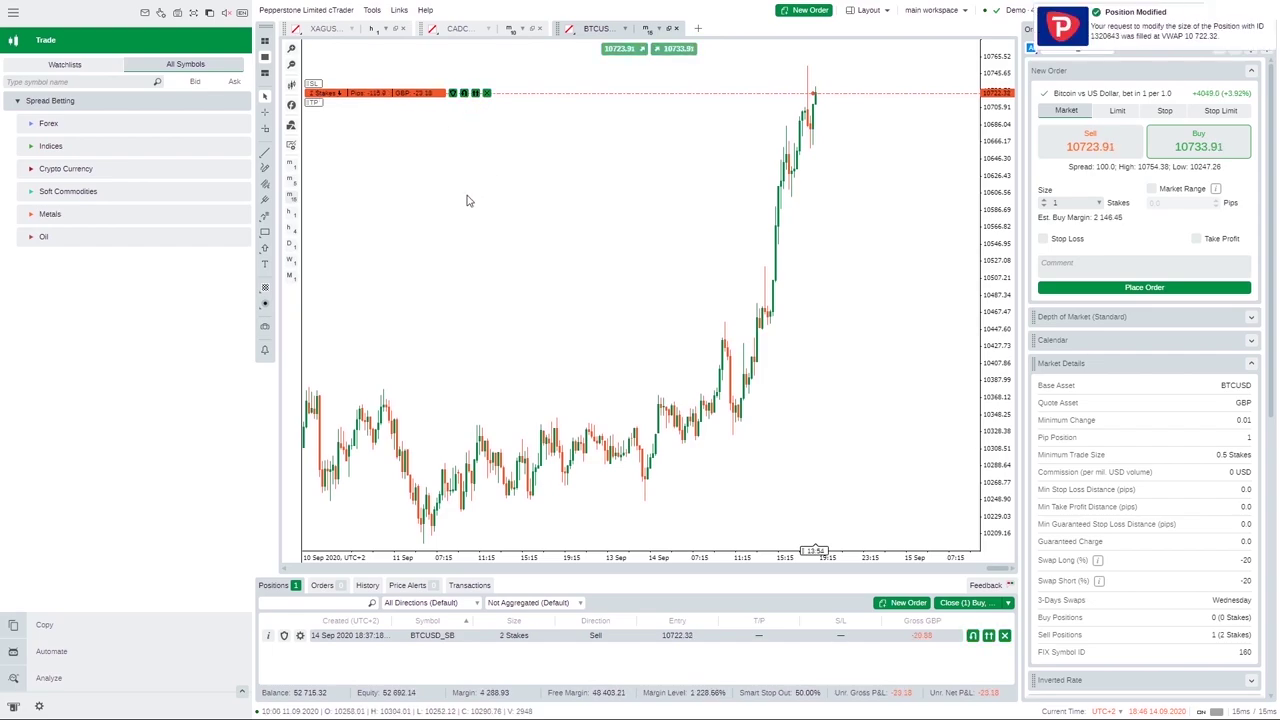
{"action": "left_click", "coordinate": [476, 94]}
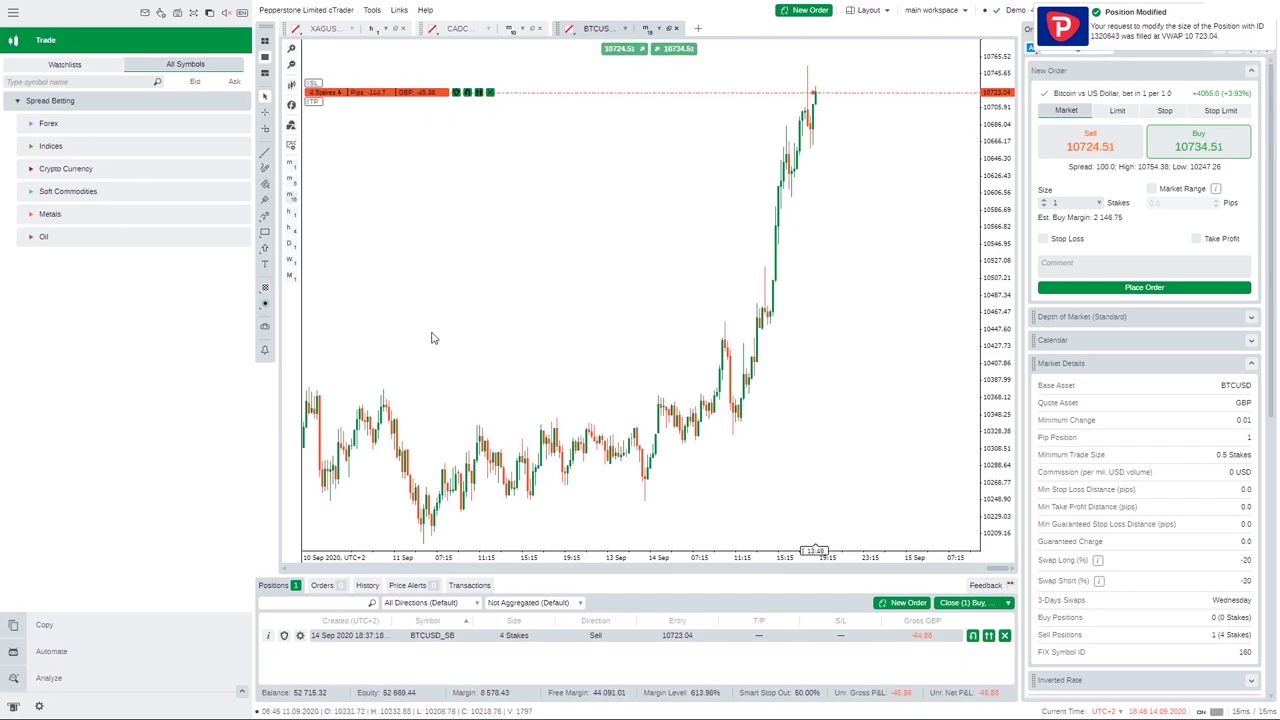
- Close the 4-stake BTCUSD_SB sell position from the chart
{"action": "left_click", "coordinate": [490, 93]}
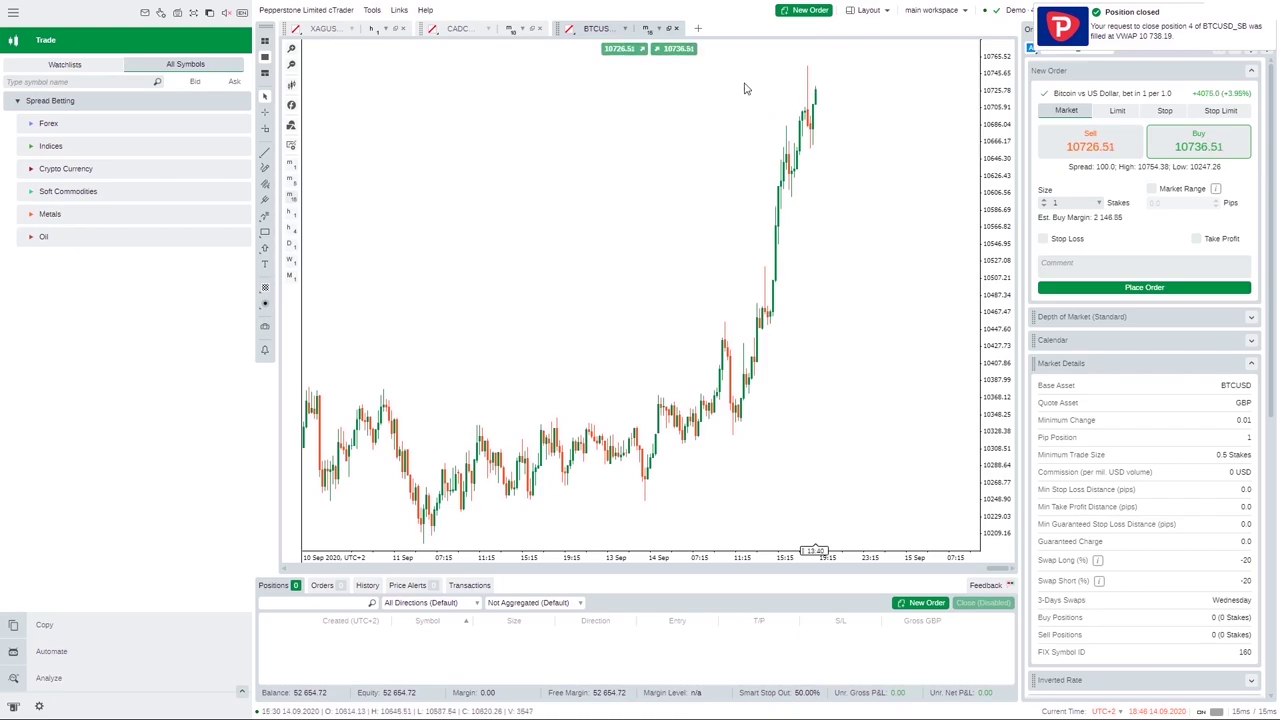
- Set the QuickTrade size to 2 stakes and buy BTCUSD_SB directly from the chart
{"action": "mouse_move", "coordinate": [628, 52]}
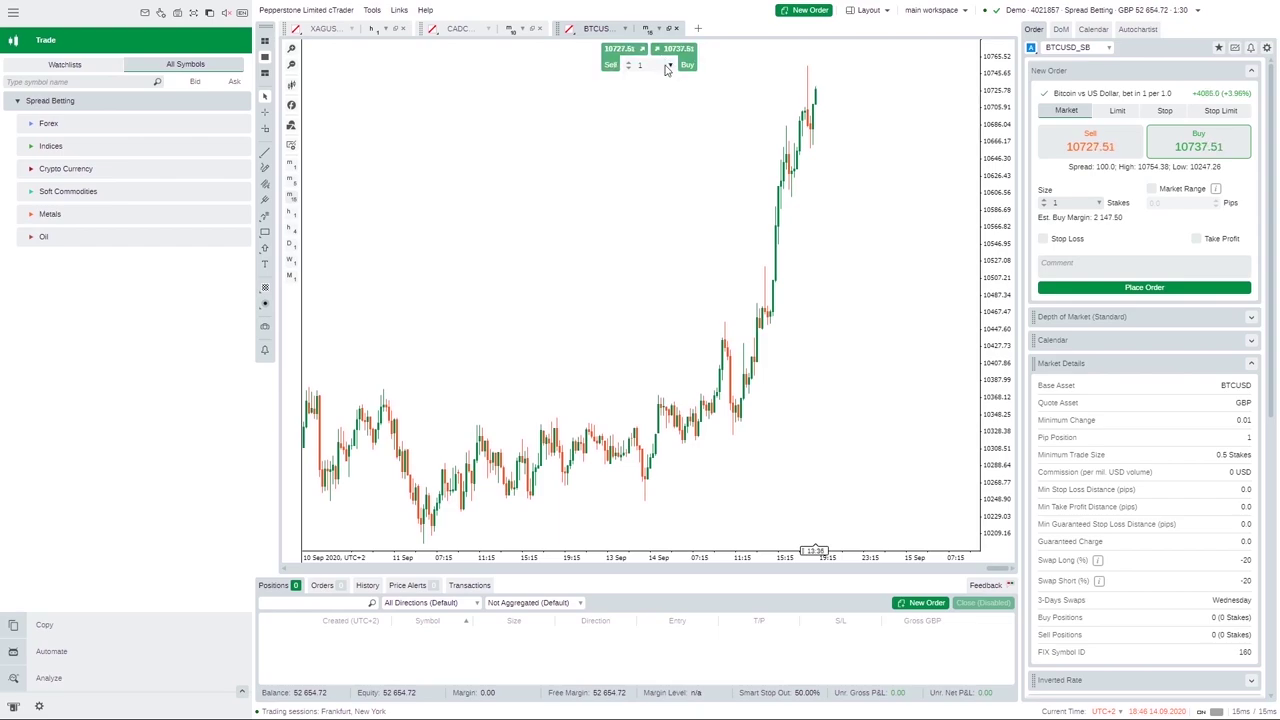
{"action": "mouse_move", "coordinate": [675, 67]}
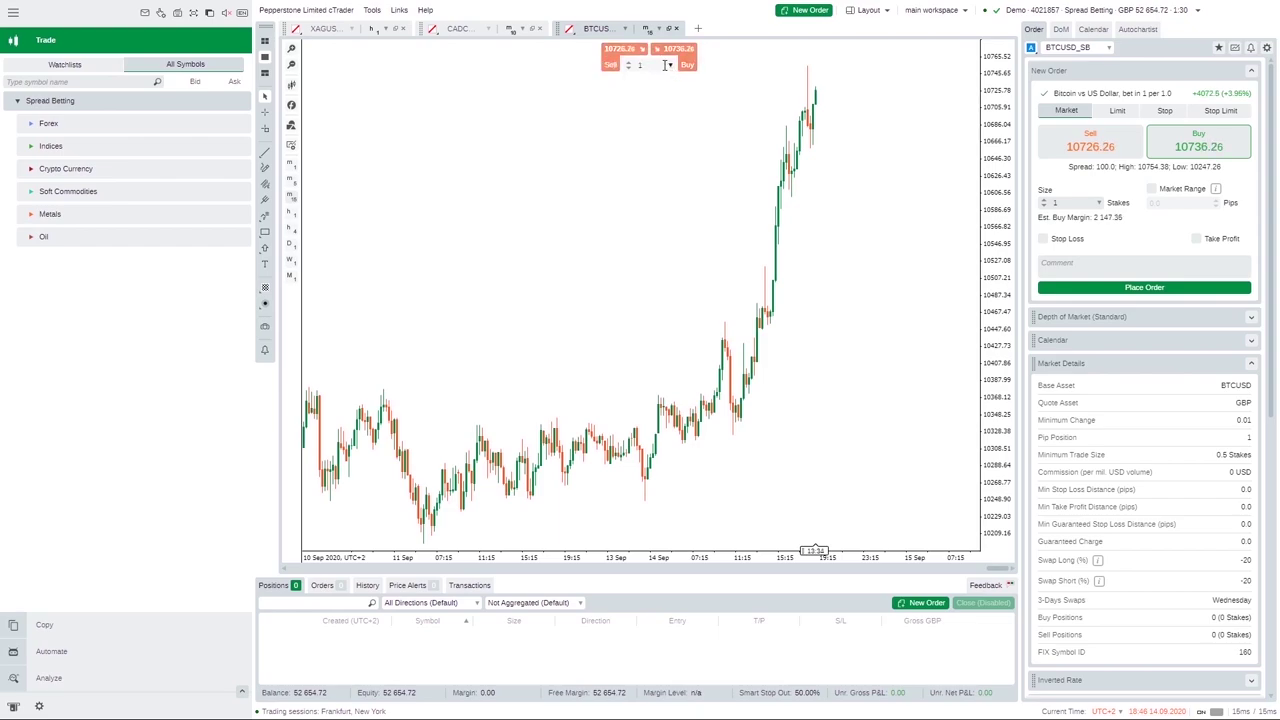
{"action": "left_click", "coordinate": [671, 66]}
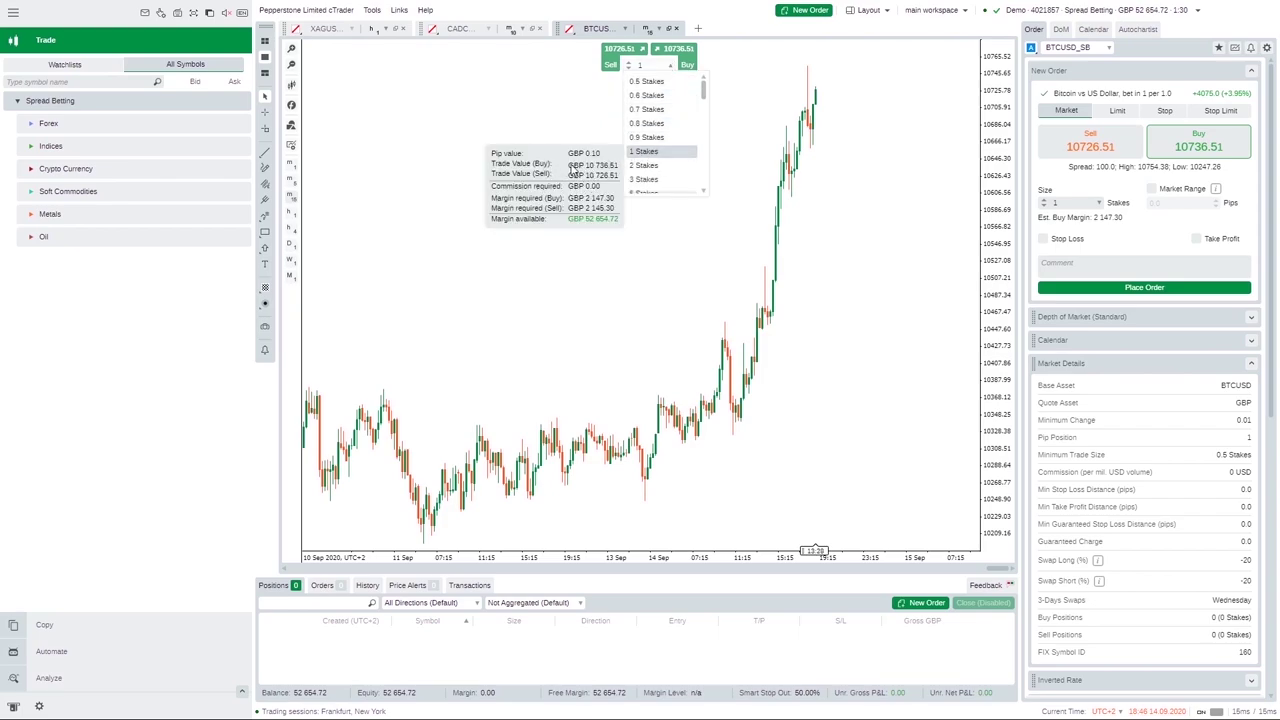
{"action": "left_click", "coordinate": [646, 166]}
{"action": "left_click", "coordinate": [671, 66]}
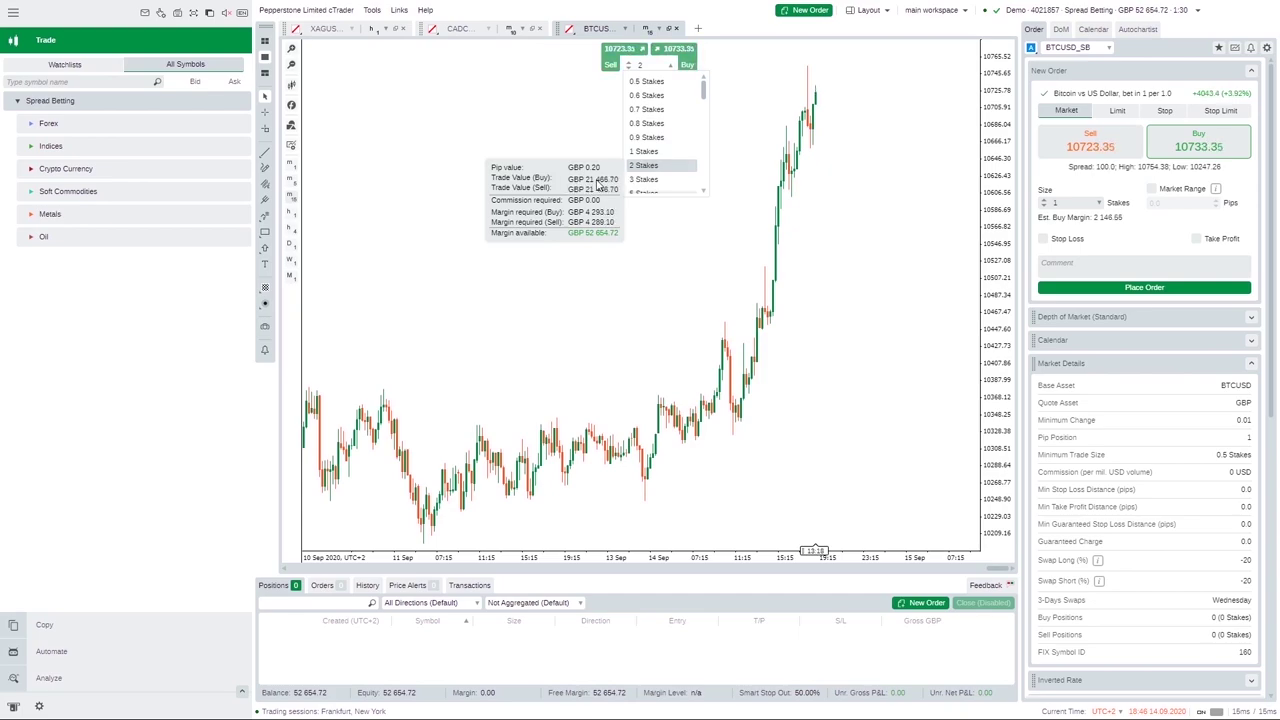
{"action": "left_click", "coordinate": [687, 64]}
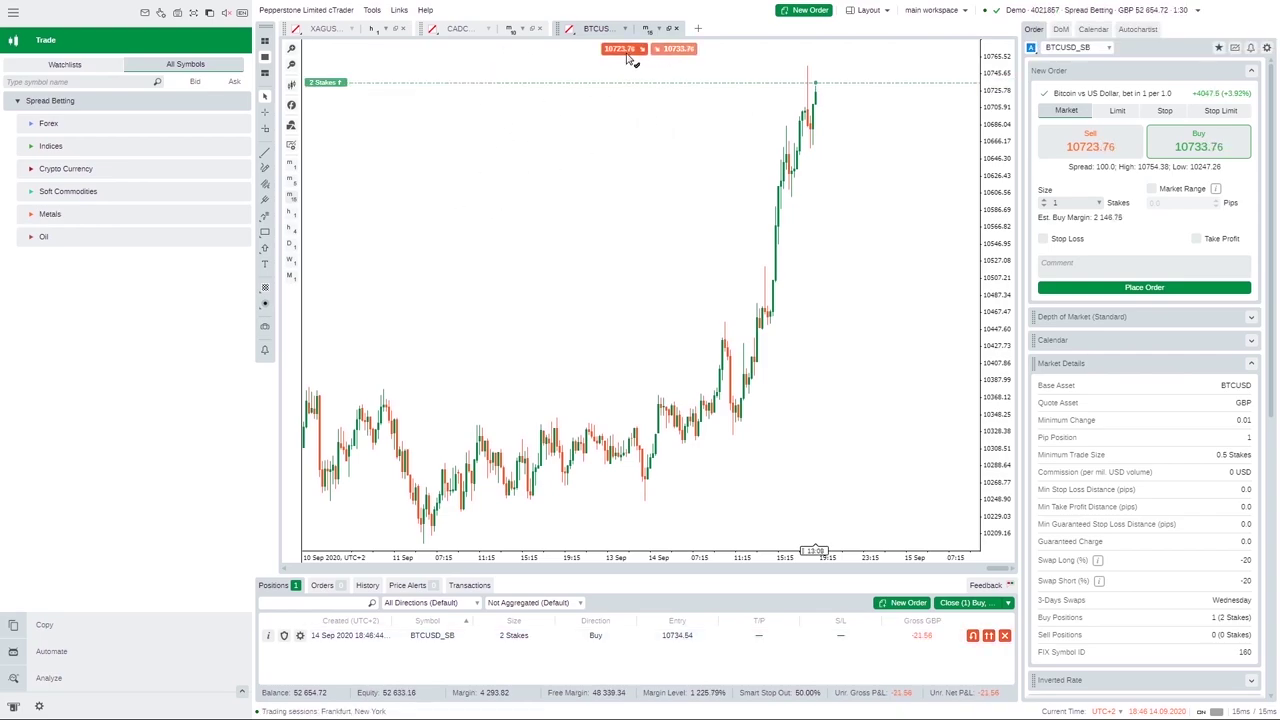
- View the QuickTrade controls and the new BTCUSD_SB market order form, and close the form without placing an order
{"action": "mouse_move", "coordinate": [668, 52]}
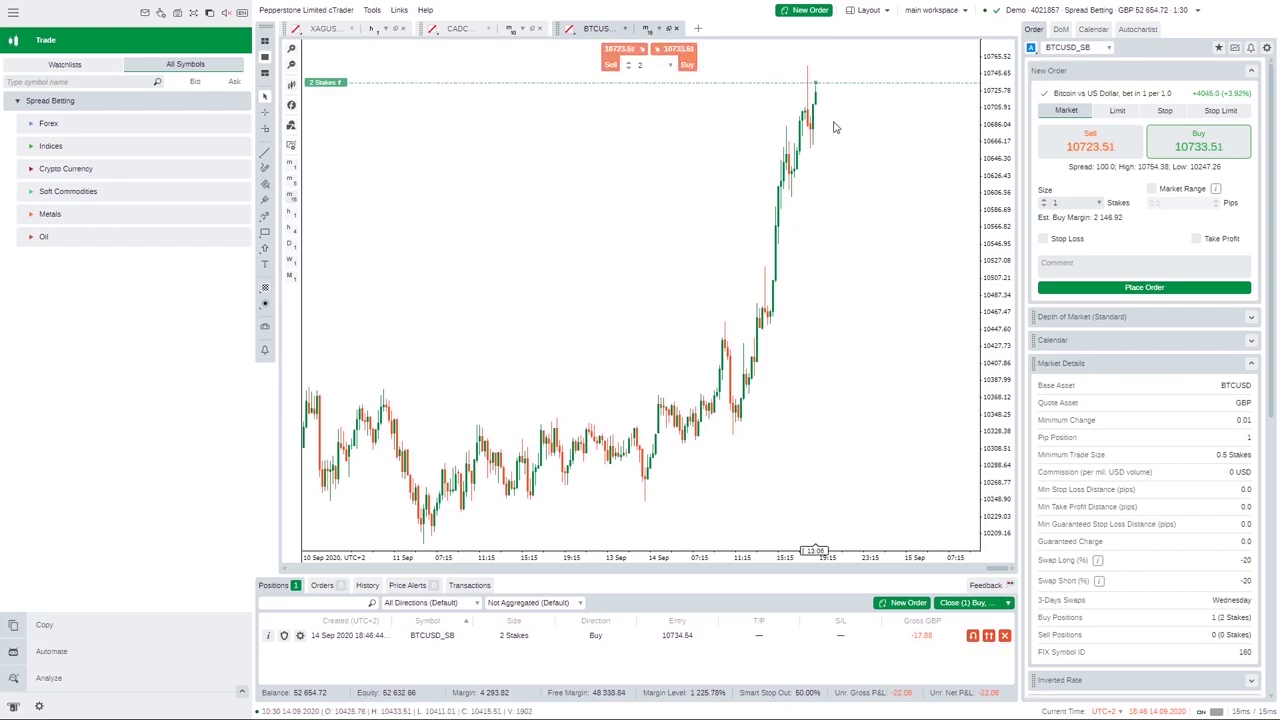
{"action": "left_click", "coordinate": [810, 11]}
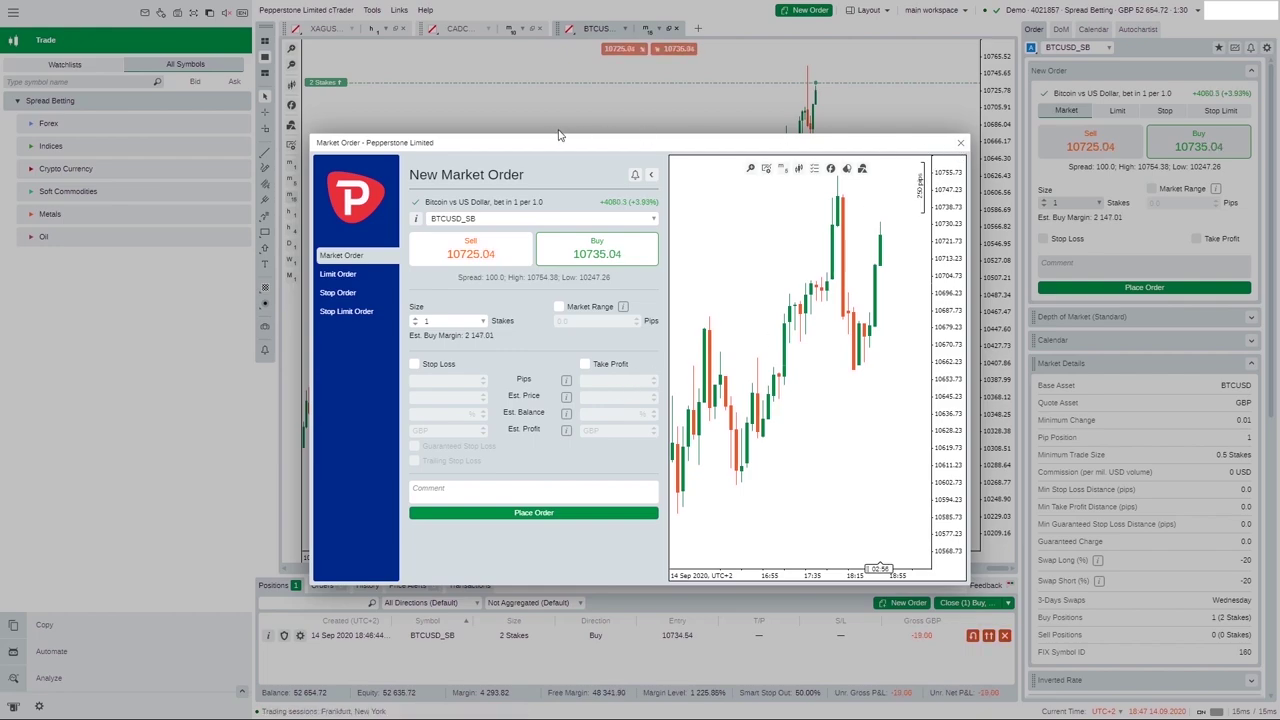
{"action": "key", "text": "Escape"}
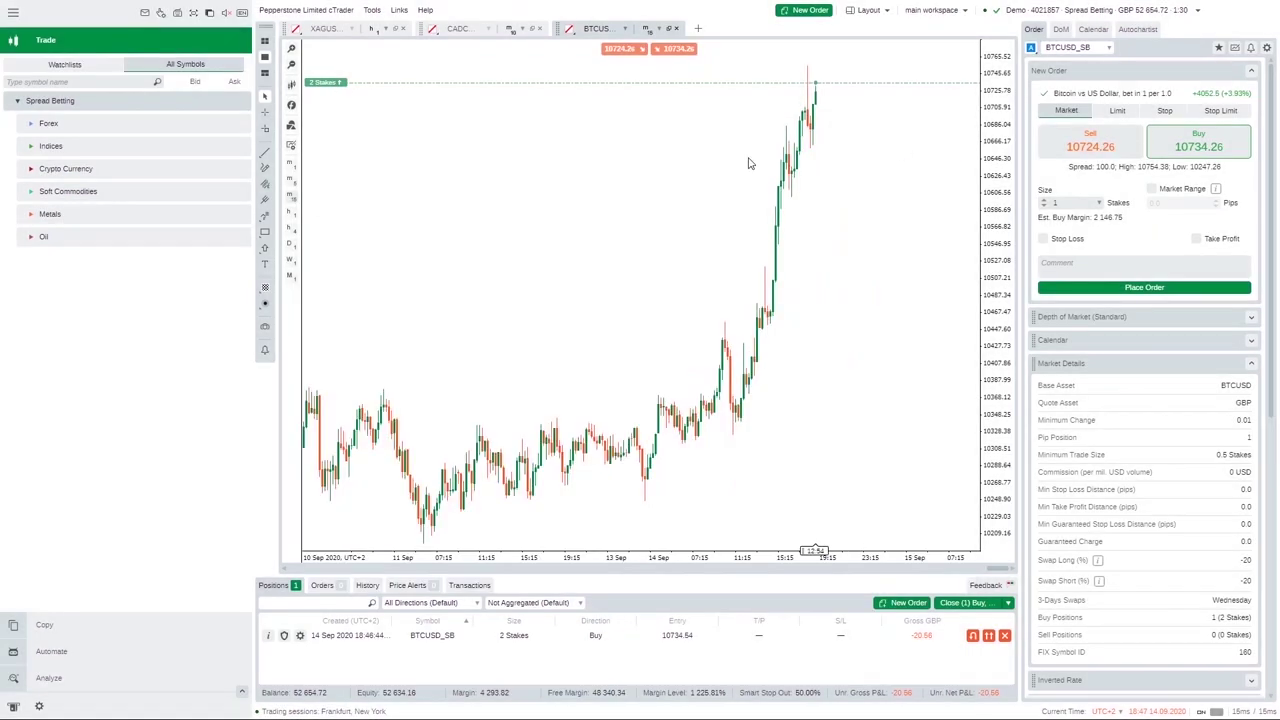
- Set a stop loss at 10644.01 for the 2-stake BTCUSD_SB buy position on the chart
{"action": "mouse_move", "coordinate": [644, 65]}
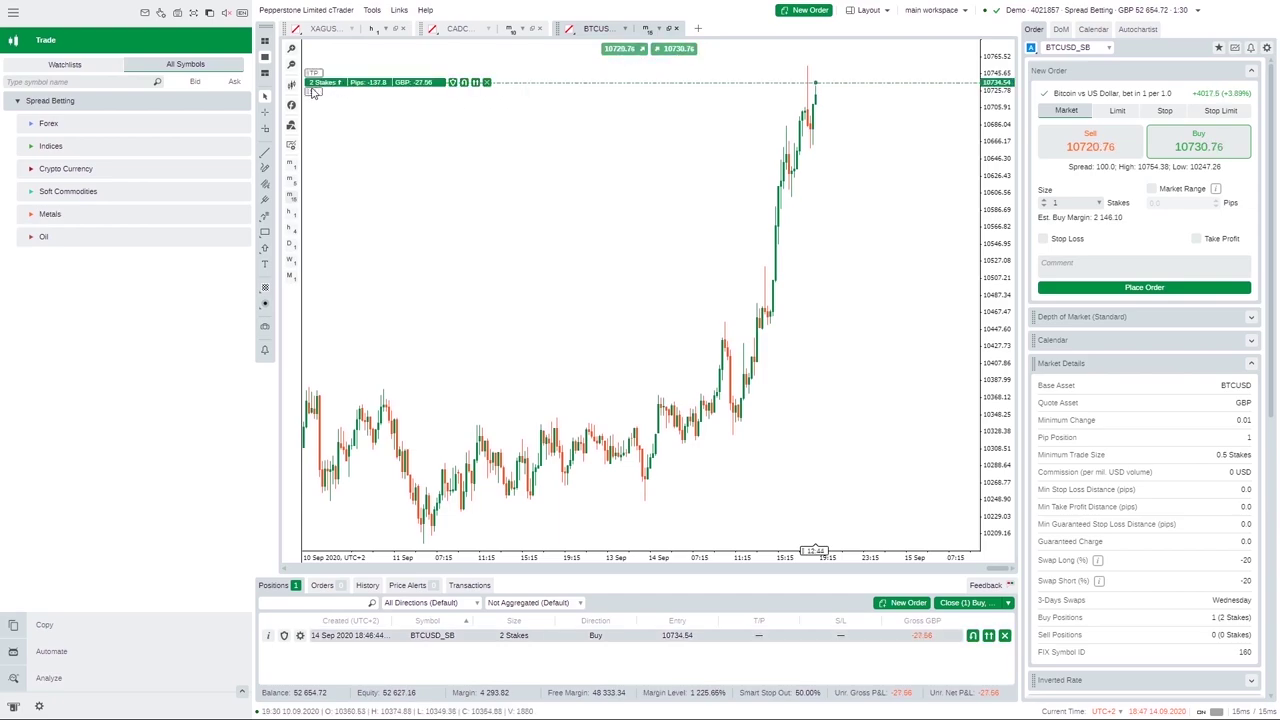
{"action": "left_click_drag", "start_coordinate": [313, 90], "coordinate": [311, 160]}
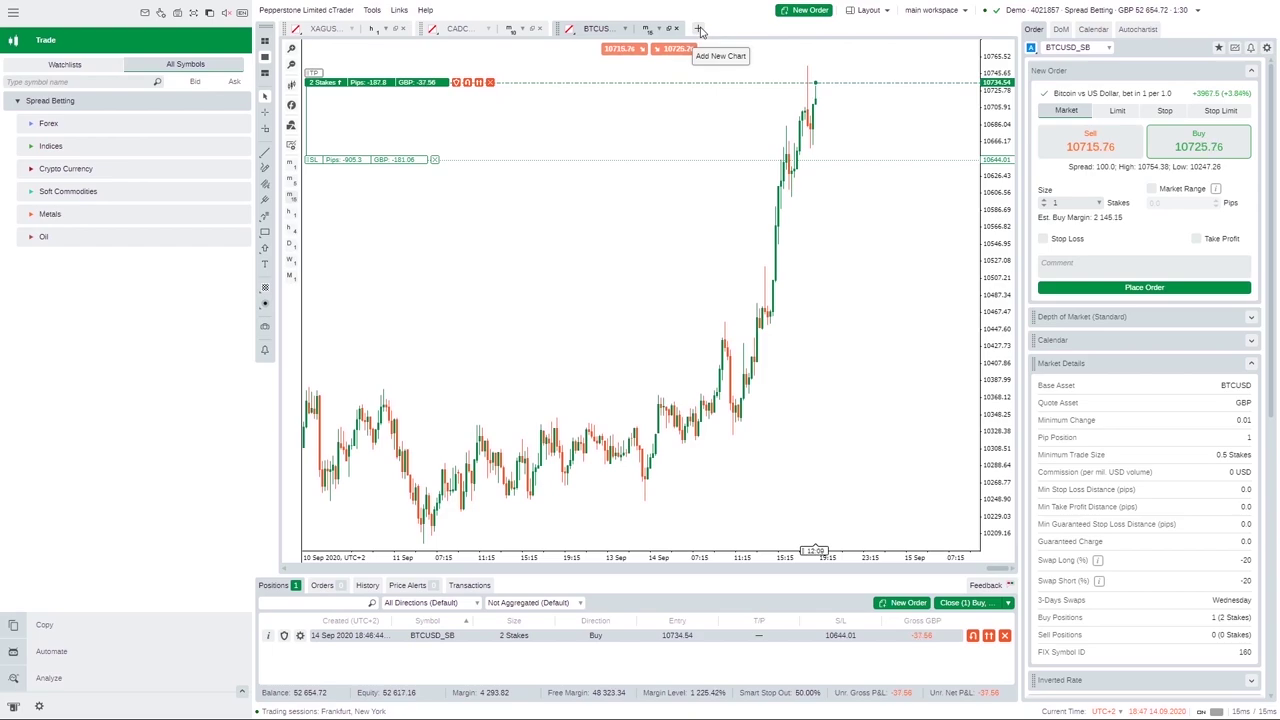
- Add a new chart for EURUSD_SB from the Main watchlist
{"action": "left_click", "coordinate": [700, 31]}
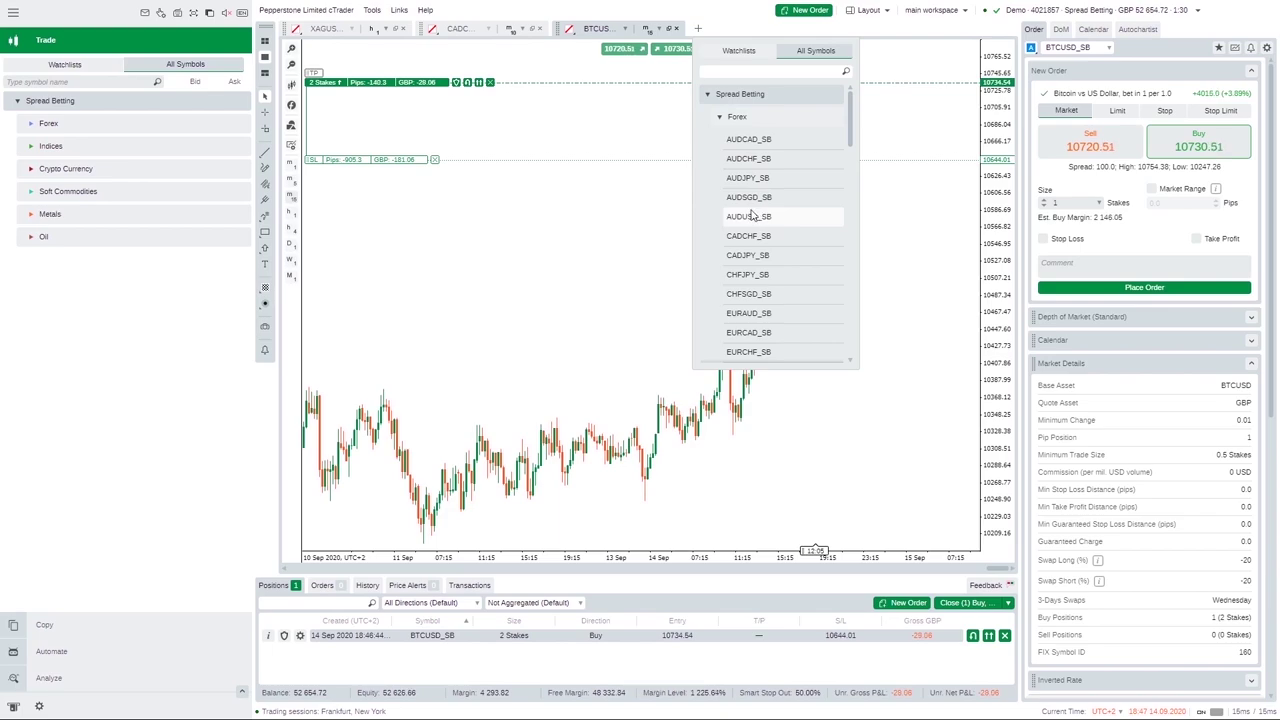
{"action": "left_click", "coordinate": [737, 55]}
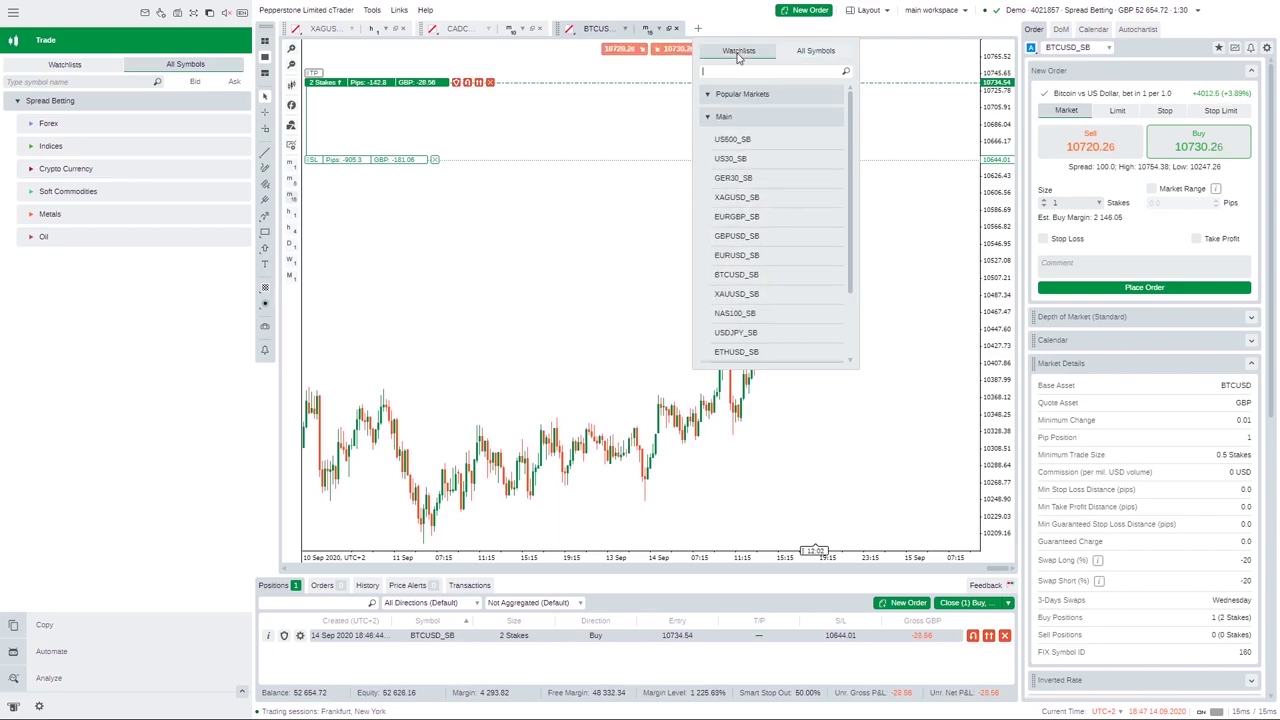
{"action": "left_click", "coordinate": [731, 256]}
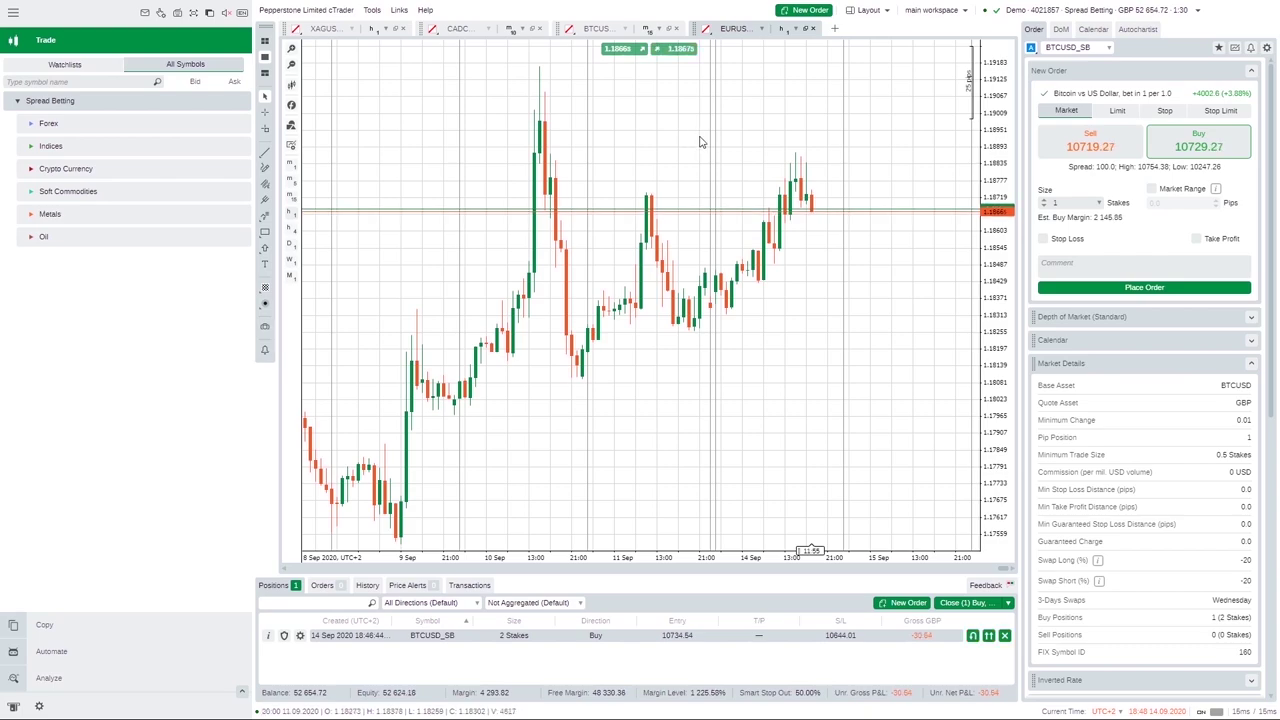
- Create a market order from the EURUSD_SB chart to buy 1 stake, place it, and dismiss the order window
{"action": "right_click", "coordinate": [745, 145]}
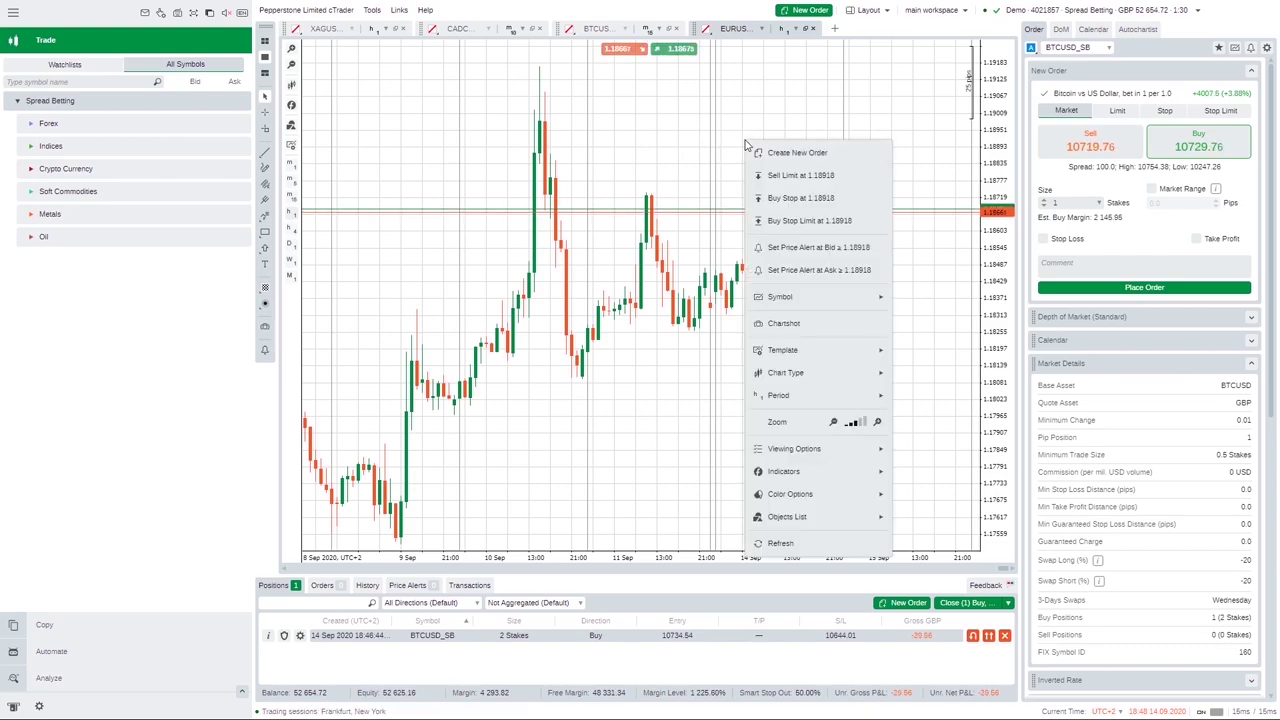
{"action": "left_click", "coordinate": [795, 153]}
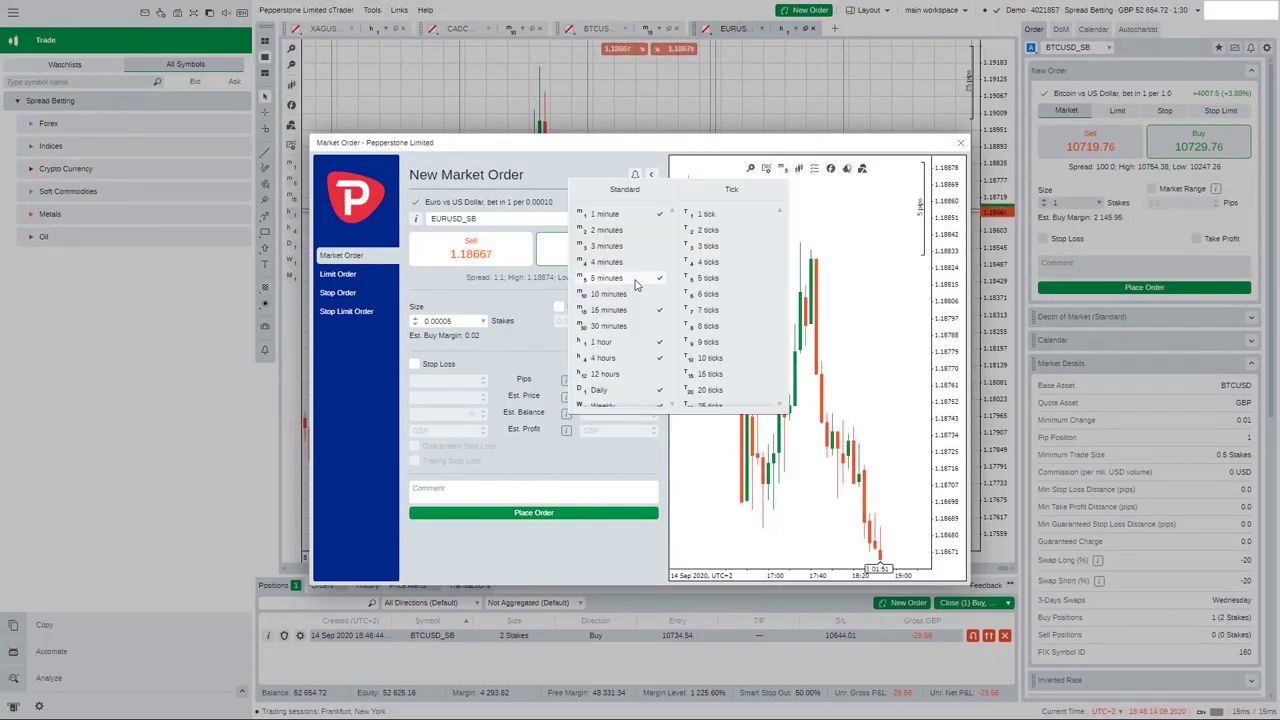
{"action": "left_click", "coordinate": [636, 285]}
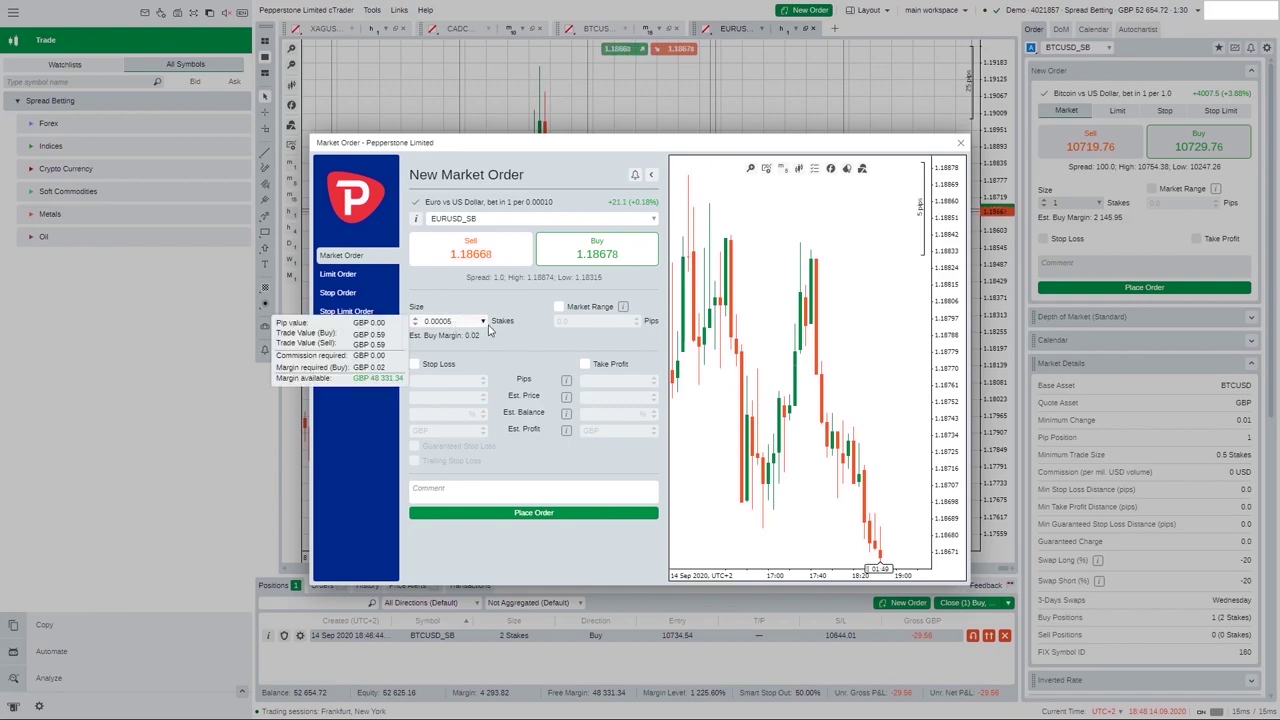
{"action": "left_click", "coordinate": [483, 322]}
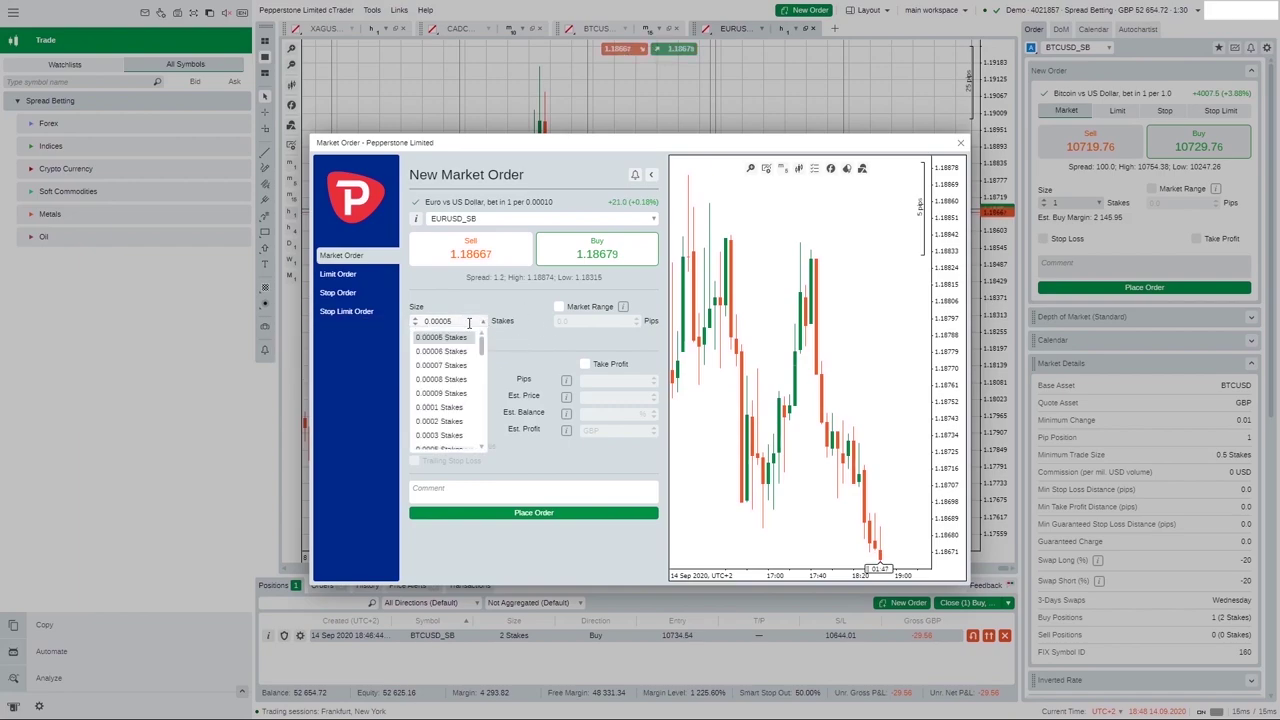
{"action": "mouse_move", "coordinate": [448, 342]}
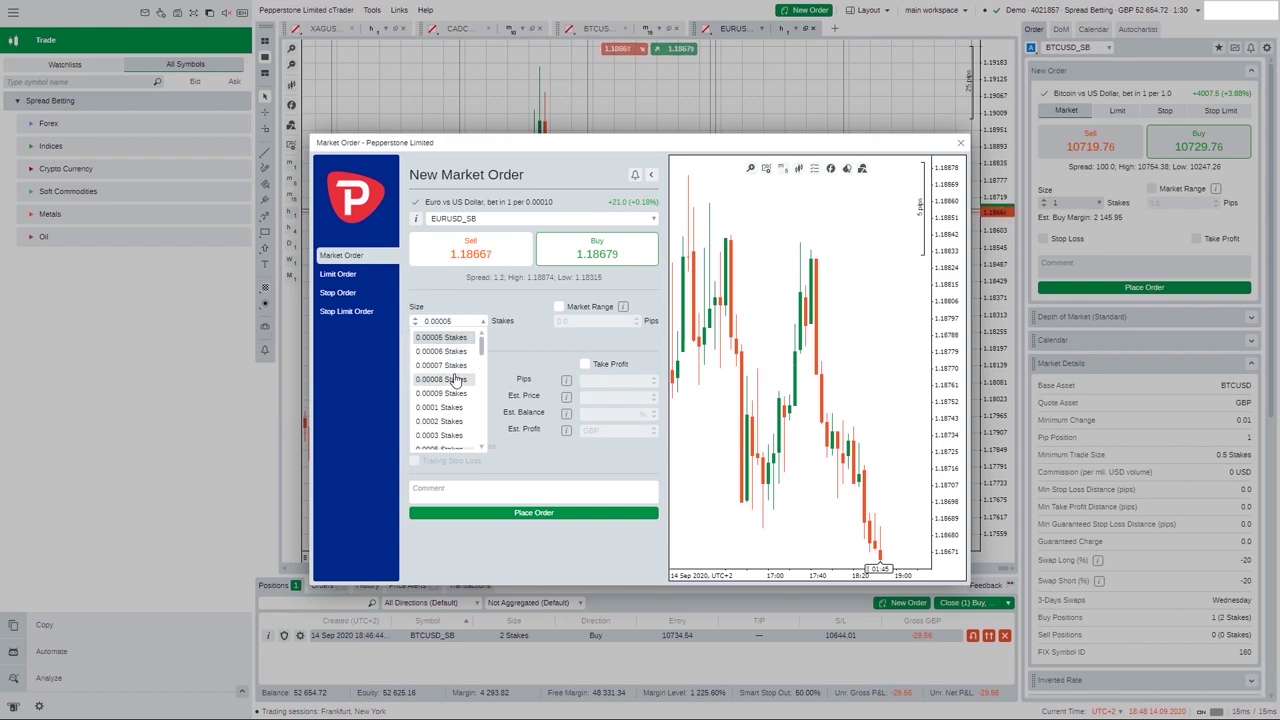
{"action": "scroll", "coordinate": [446, 385], "scroll_direction": "down", "scroll_amount": 5}
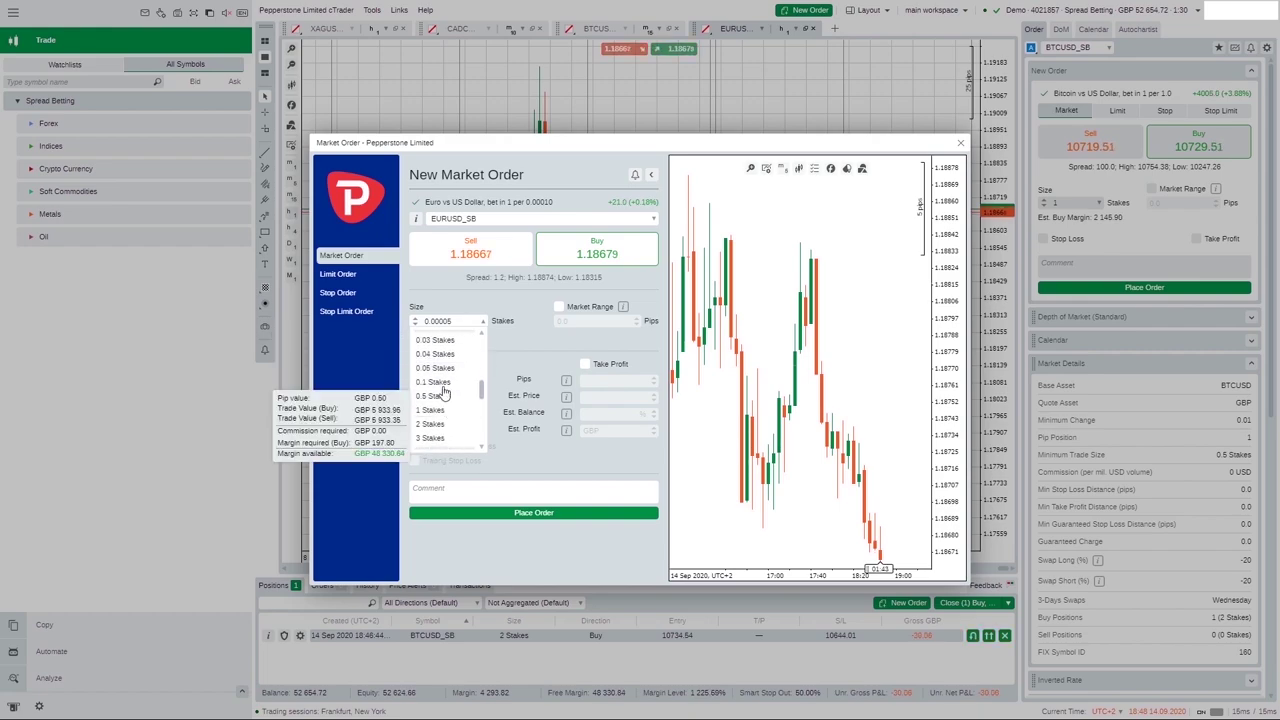
{"action": "scroll", "coordinate": [445, 388], "scroll_direction": "down", "scroll_amount": 2}
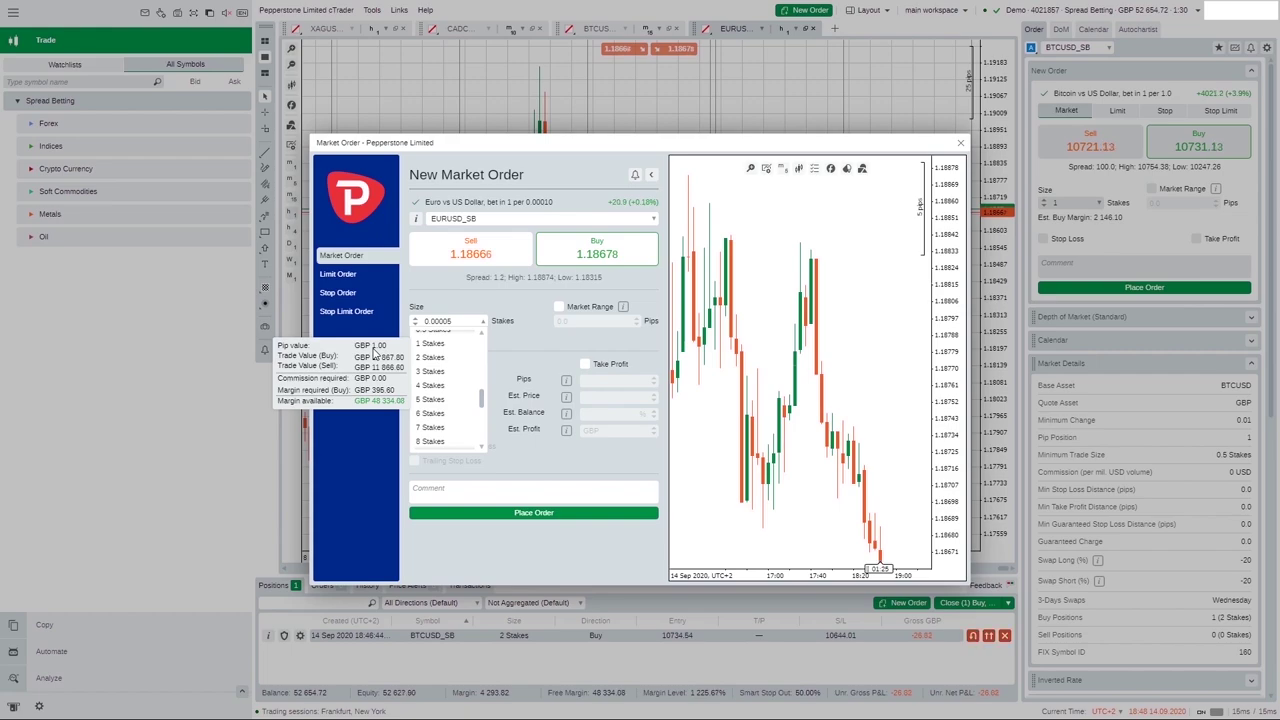
{"action": "left_click", "coordinate": [431, 343]}
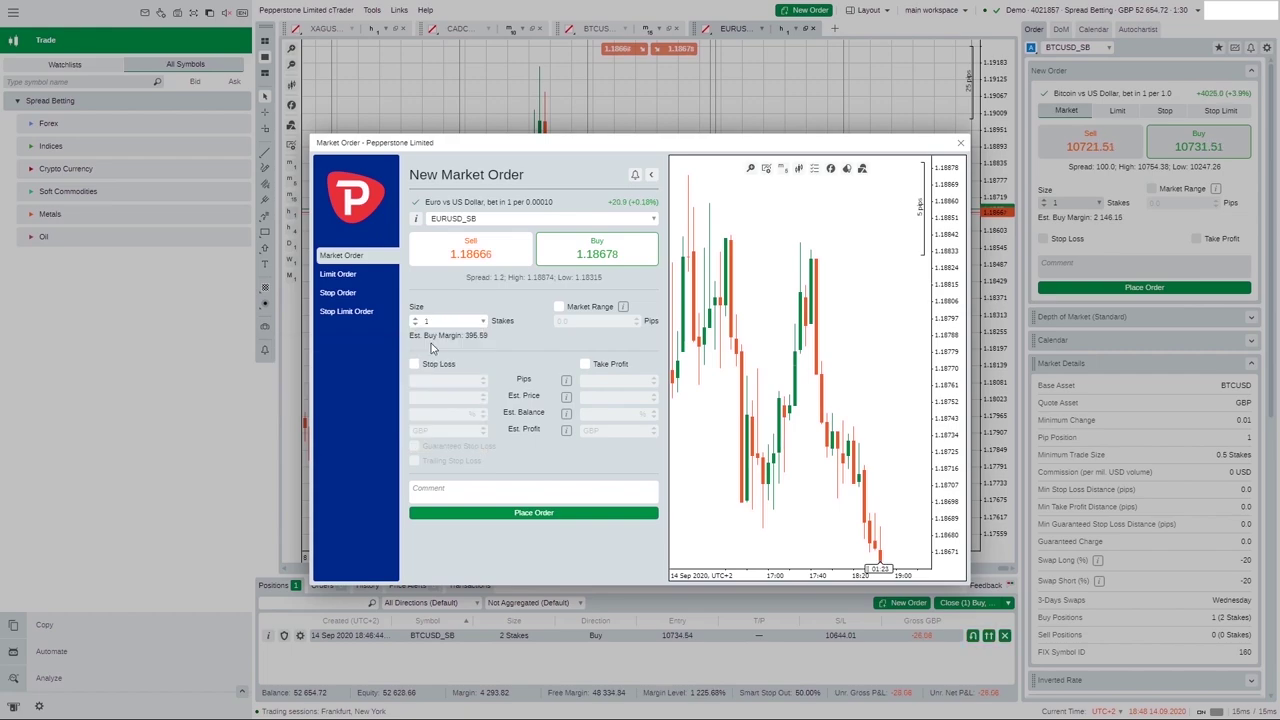
{"action": "left_click", "coordinate": [537, 513]}
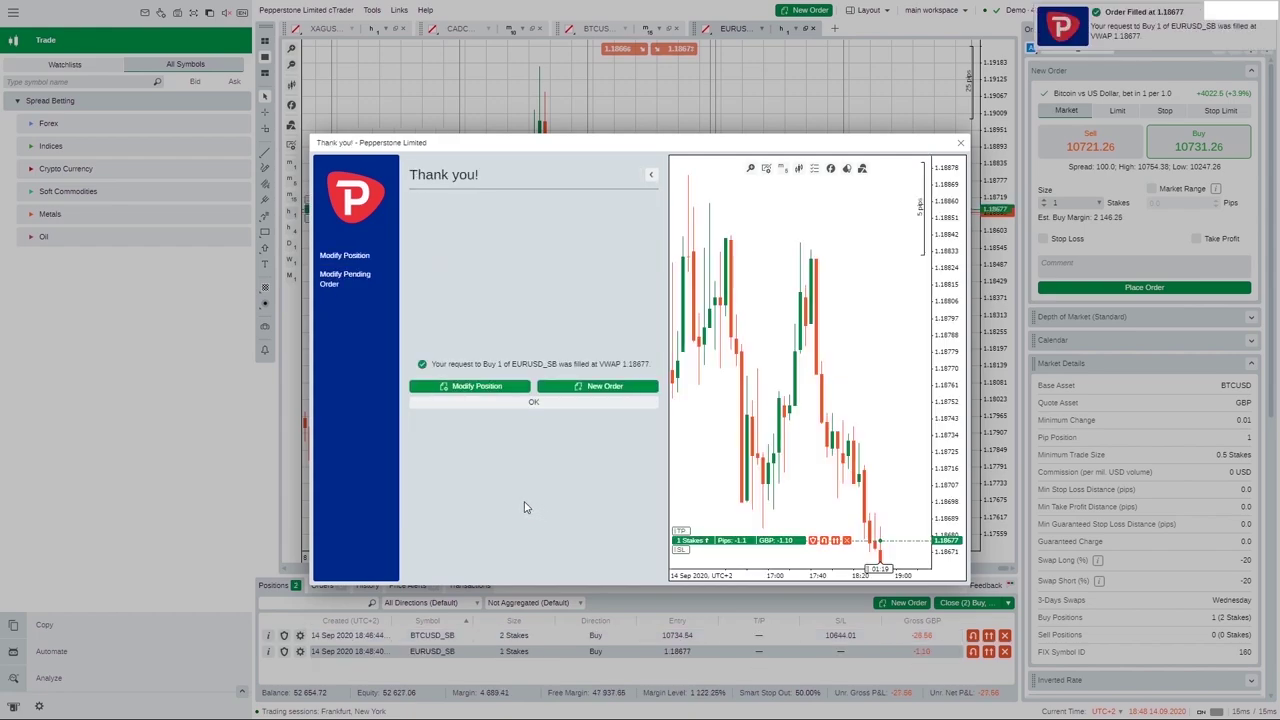
{"action": "left_click", "coordinate": [518, 405]}
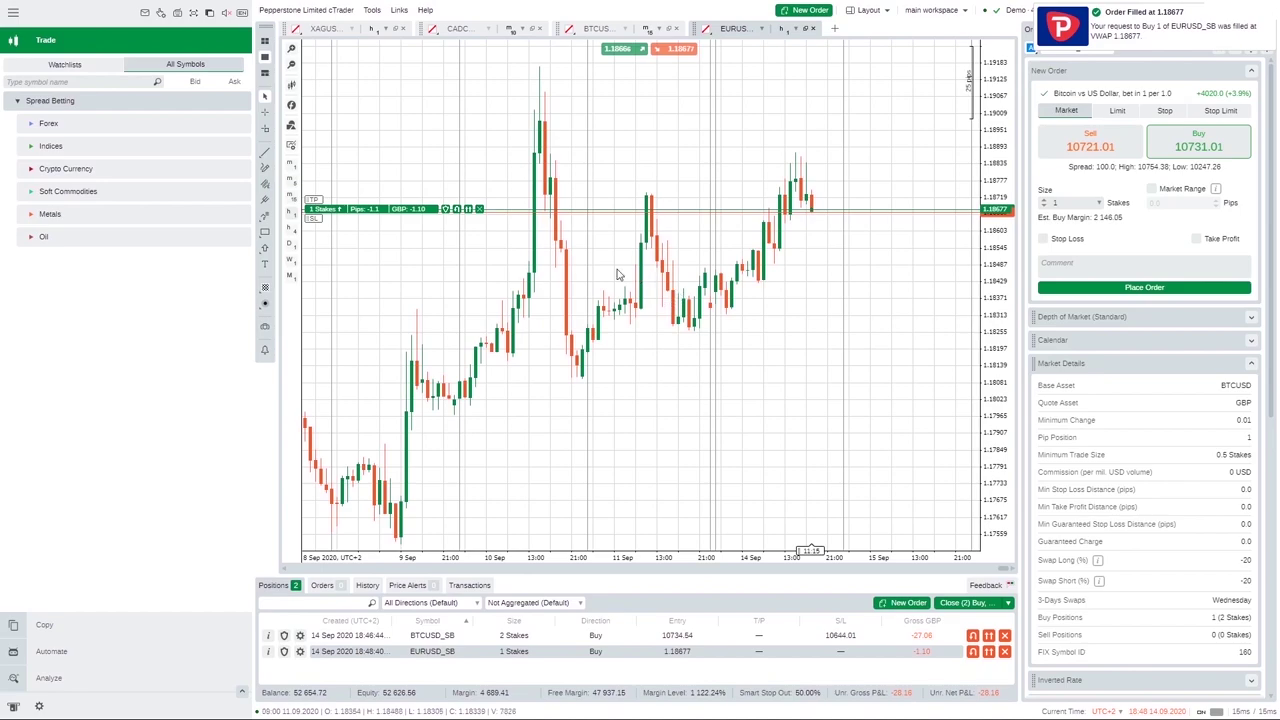
- Set the EURUSD_SB QuickTrade size to 1 stake and buy three more times directly from the chart
{"action": "mouse_move", "coordinate": [667, 52]}
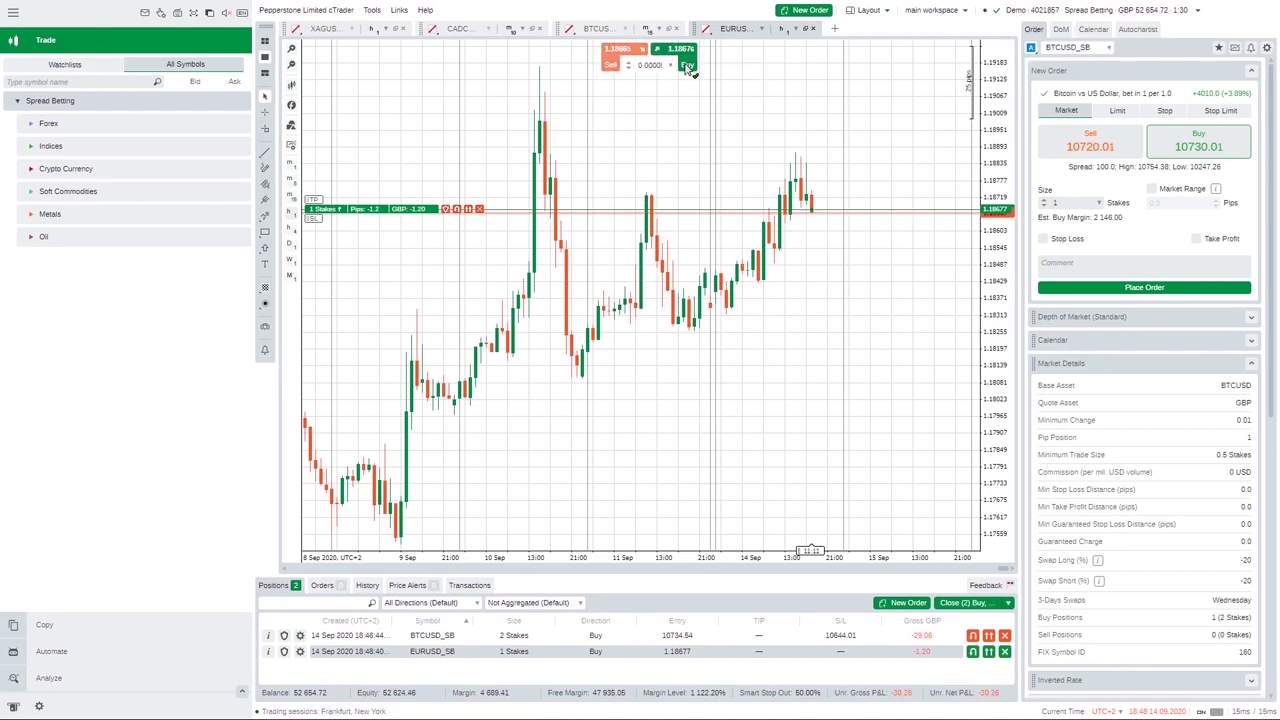
{"action": "left_click", "coordinate": [652, 65]}
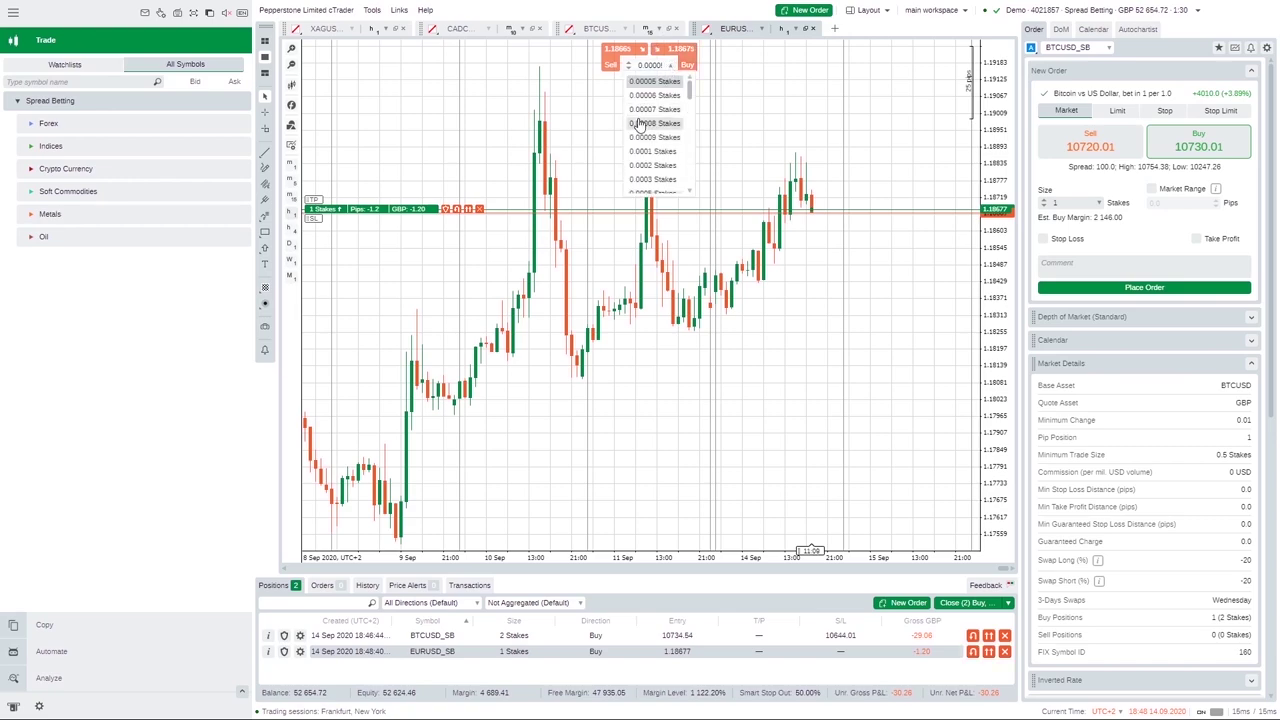
{"action": "scroll", "coordinate": [648, 135], "scroll_direction": "down", "scroll_amount": 5}
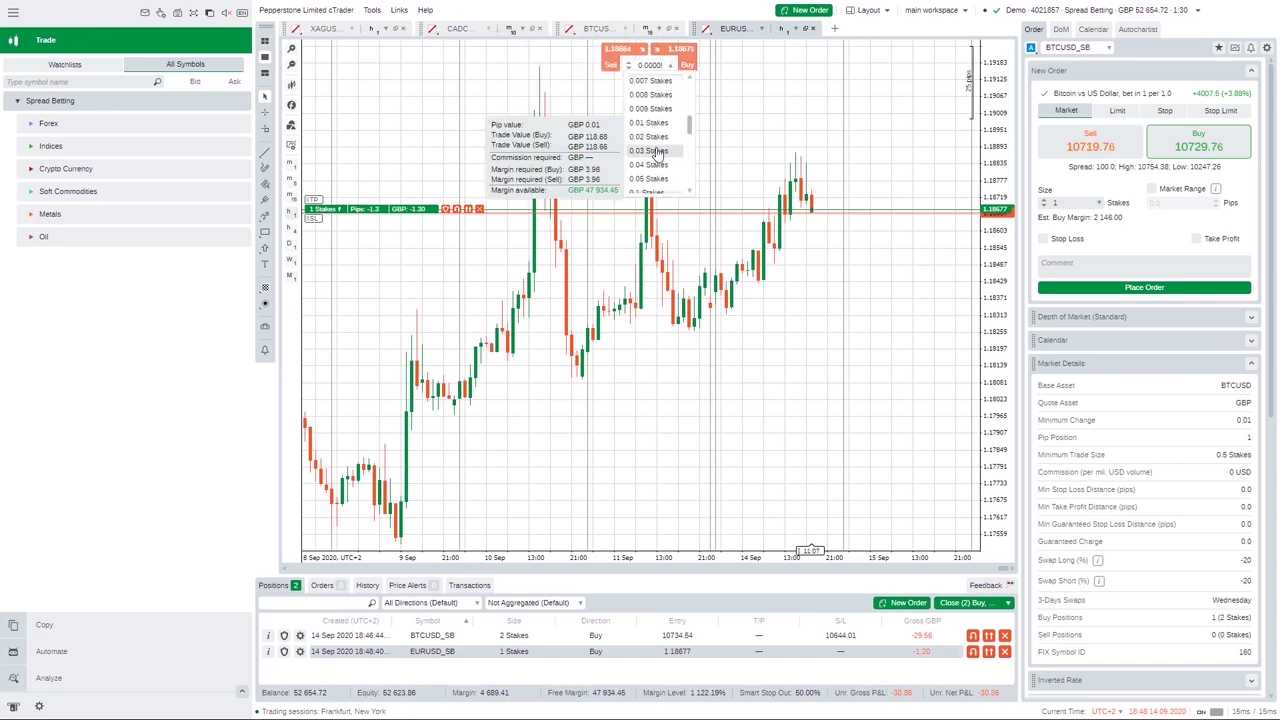
{"action": "left_click", "coordinate": [648, 157]}
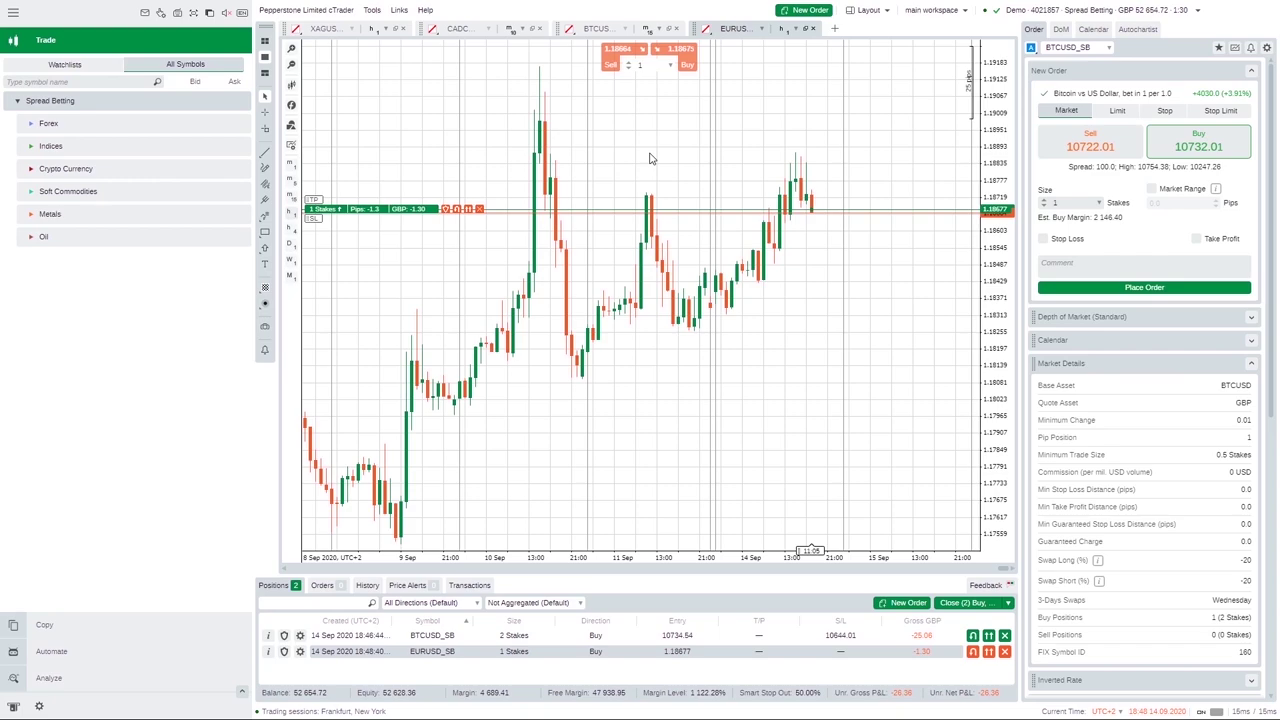
{"action": "left_click", "coordinate": [690, 64]}
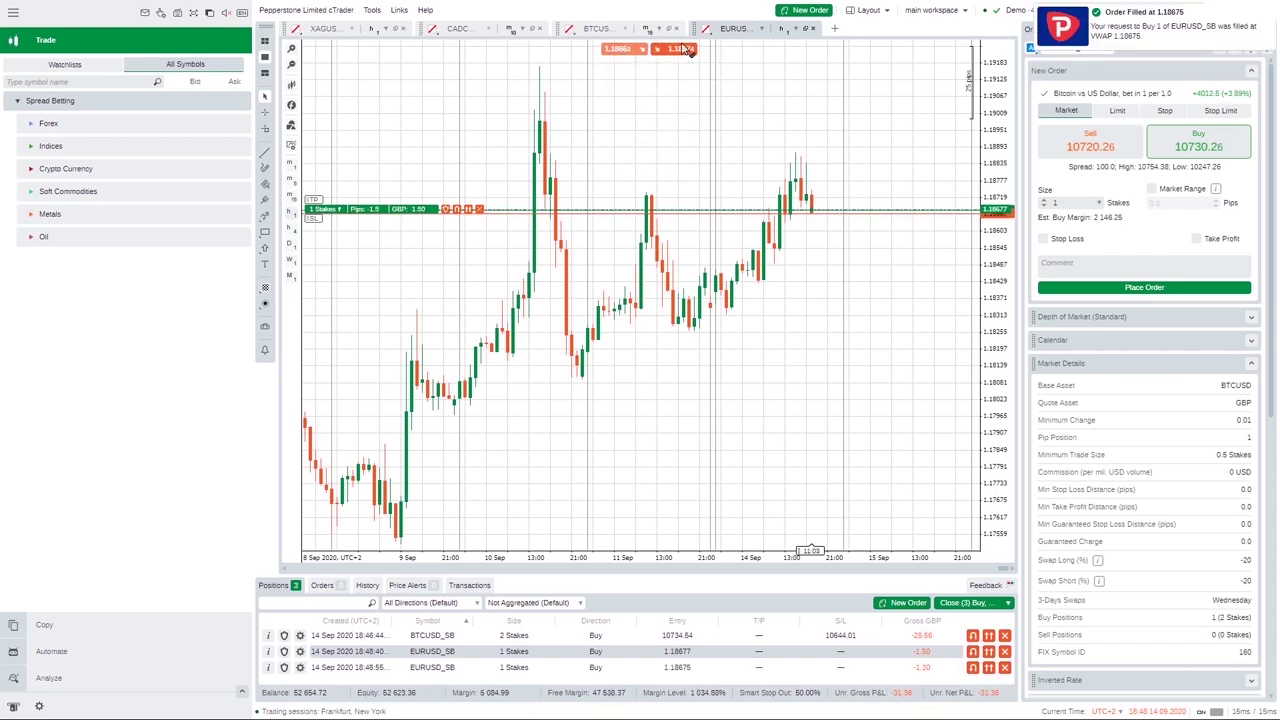
{"action": "left_click", "coordinate": [689, 67]}
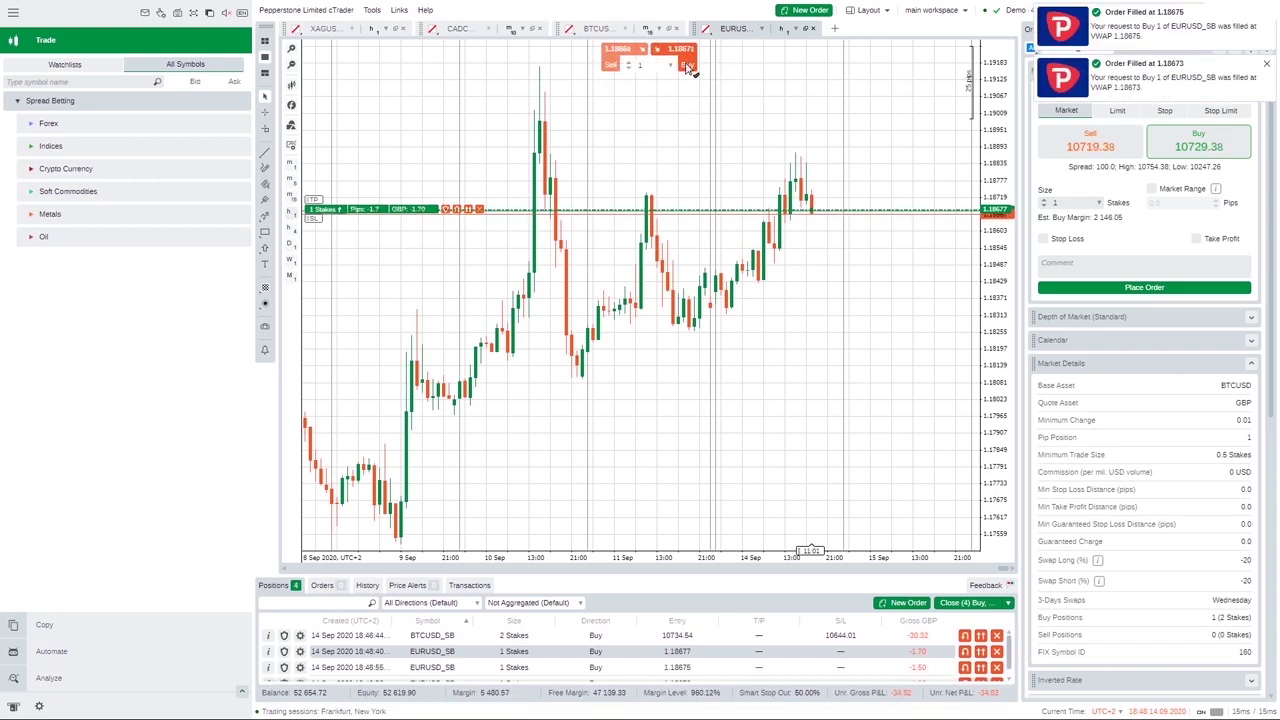
{"action": "left_click", "coordinate": [689, 67]}
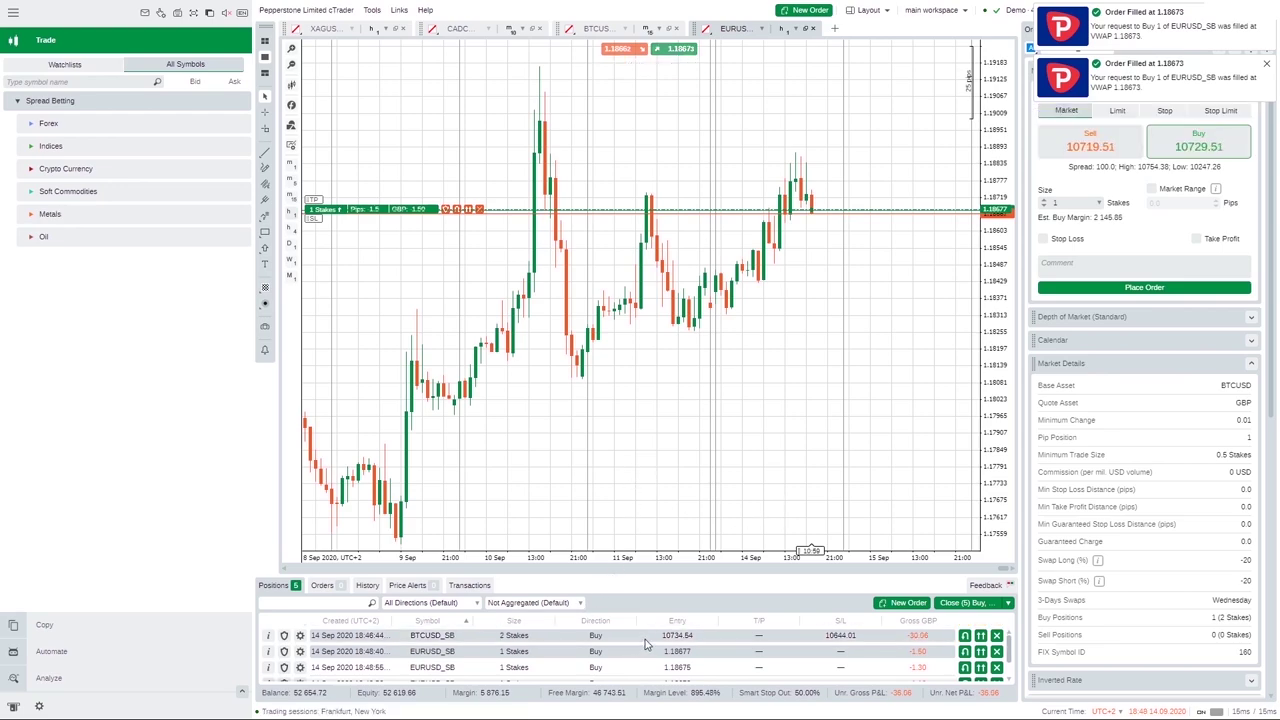
- Enlarge the positions list and set stop losses at 1.18370 on the first and 1.18201 on the third EURUSD_SB position
{"action": "scroll", "coordinate": [650, 640], "scroll_direction": "down", "scroll_amount": 2}
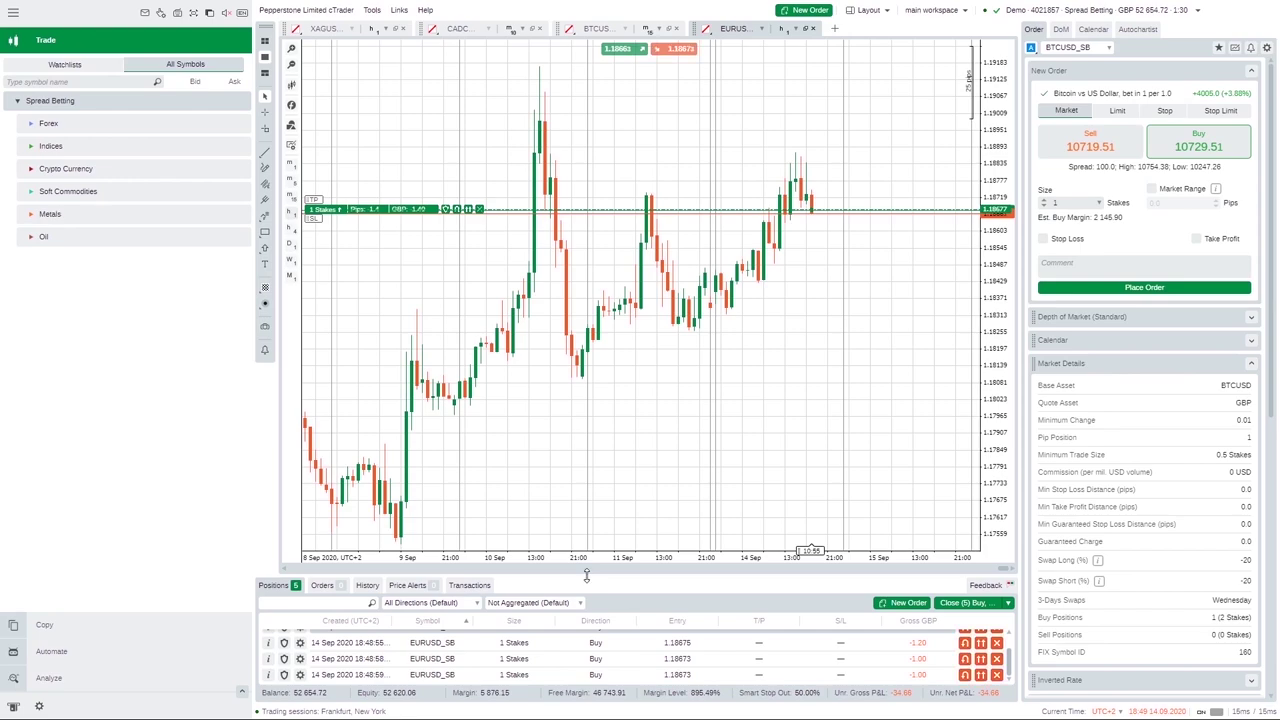
{"action": "left_click_drag", "start_coordinate": [590, 574], "coordinate": [604, 493]}
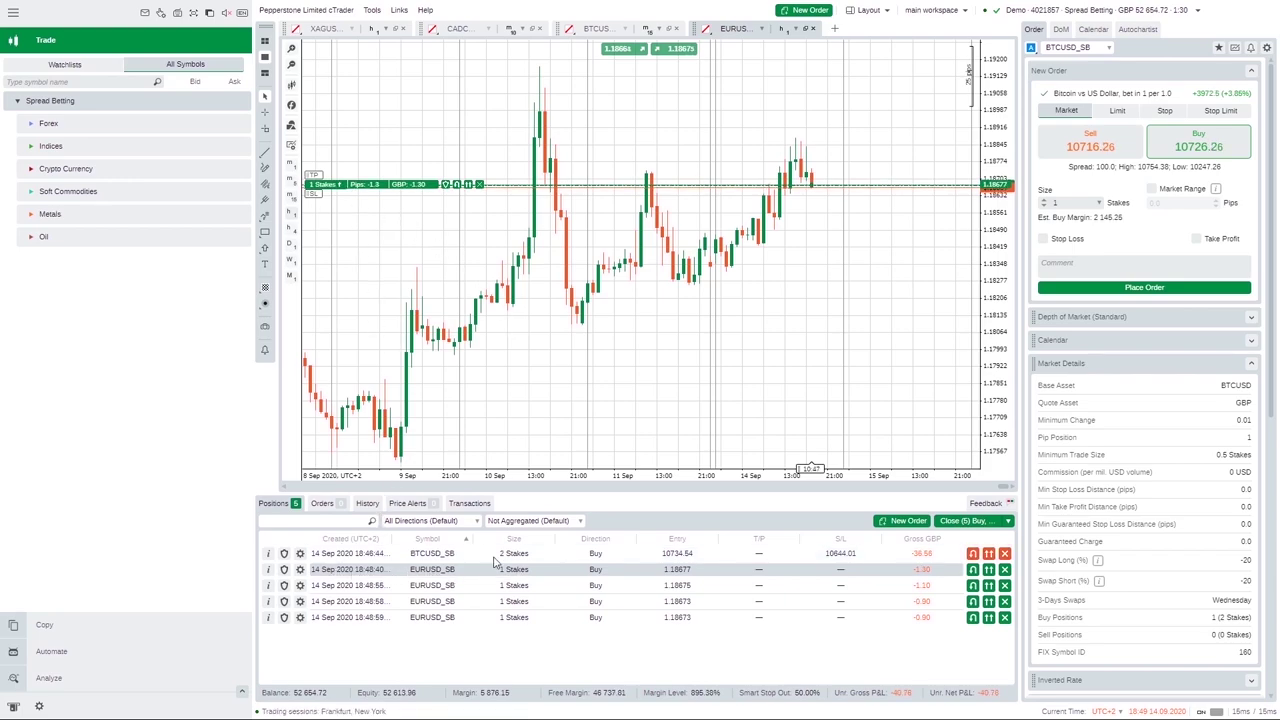
{"action": "left_click_drag", "start_coordinate": [318, 188], "coordinate": [318, 268]}
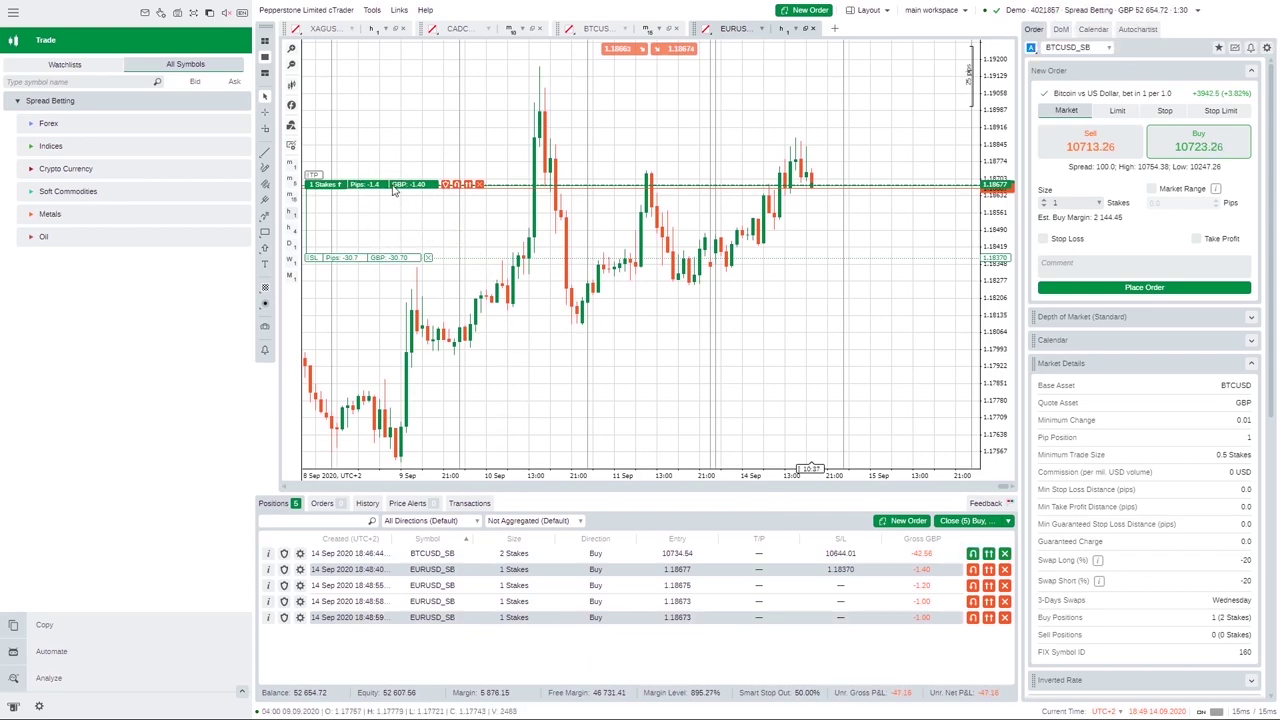
{"action": "left_click", "coordinate": [335, 601]}
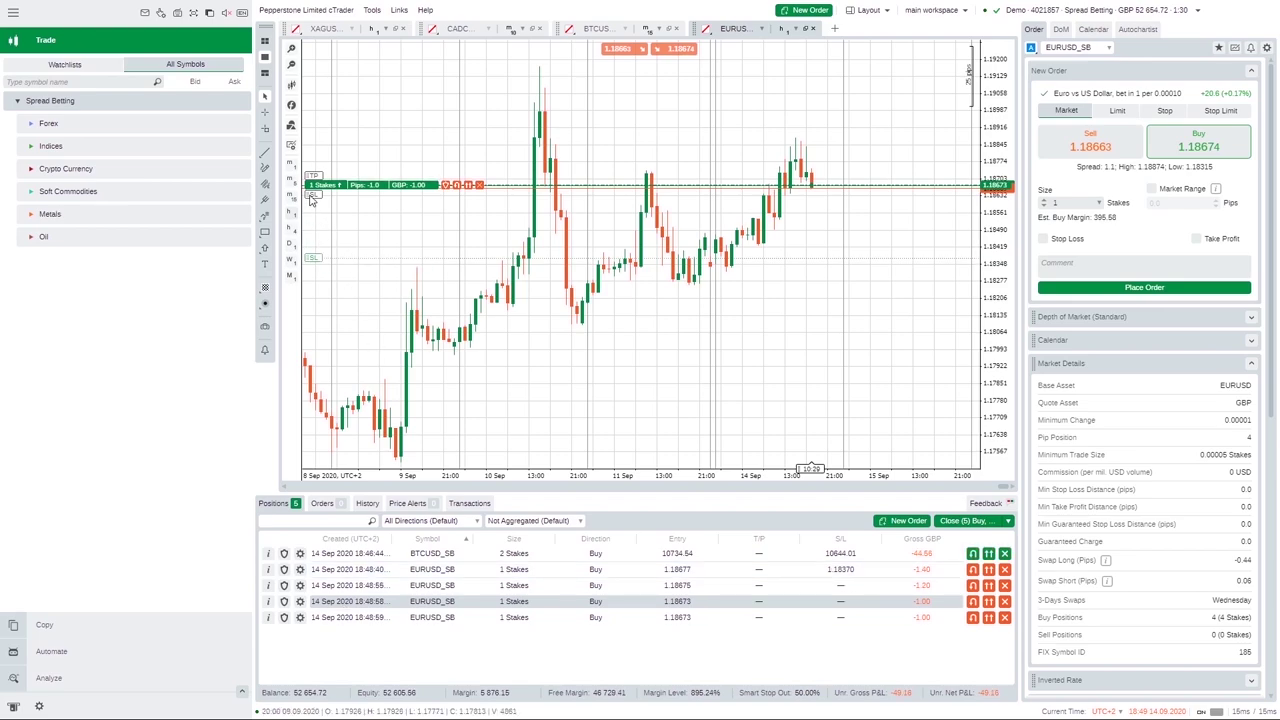
{"action": "left_click_drag", "start_coordinate": [313, 194], "coordinate": [315, 299]}
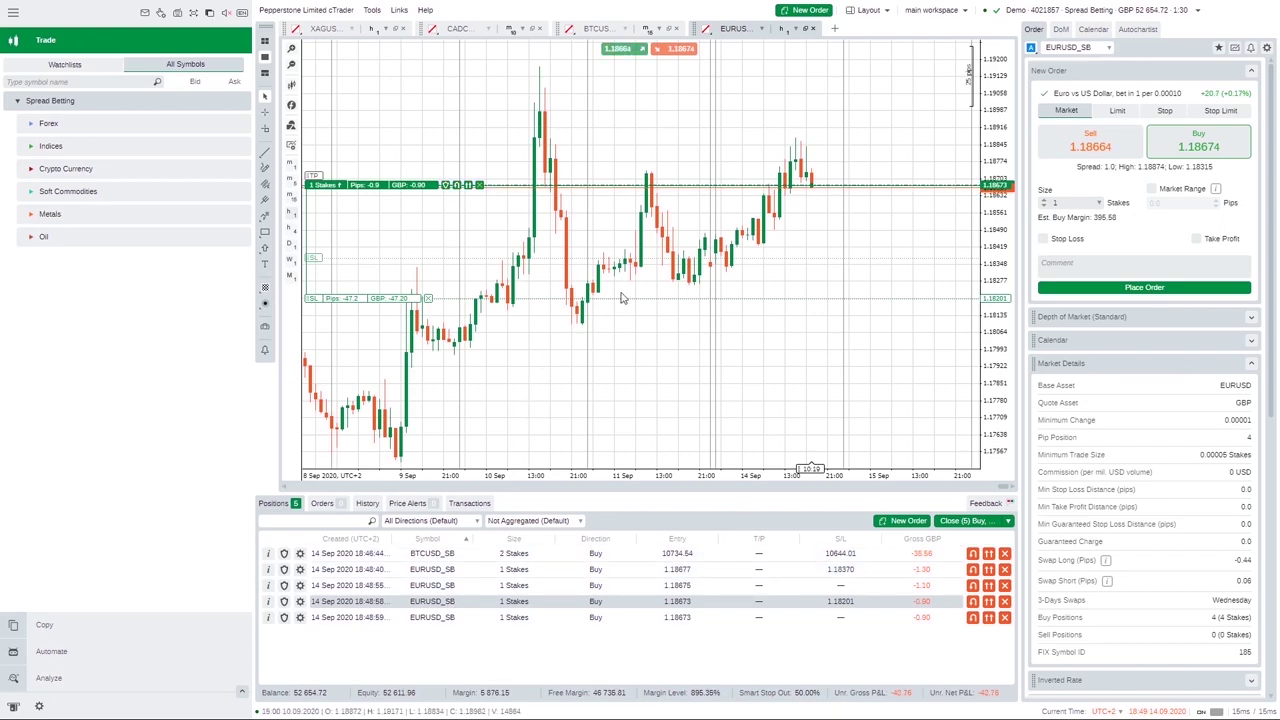
- Close the four EURUSD_SB positions and the BTCUSD_SB position one by one from the positions list
{"action": "left_click", "coordinate": [1005, 617]}
{"action": "left_click", "coordinate": [1005, 601]}
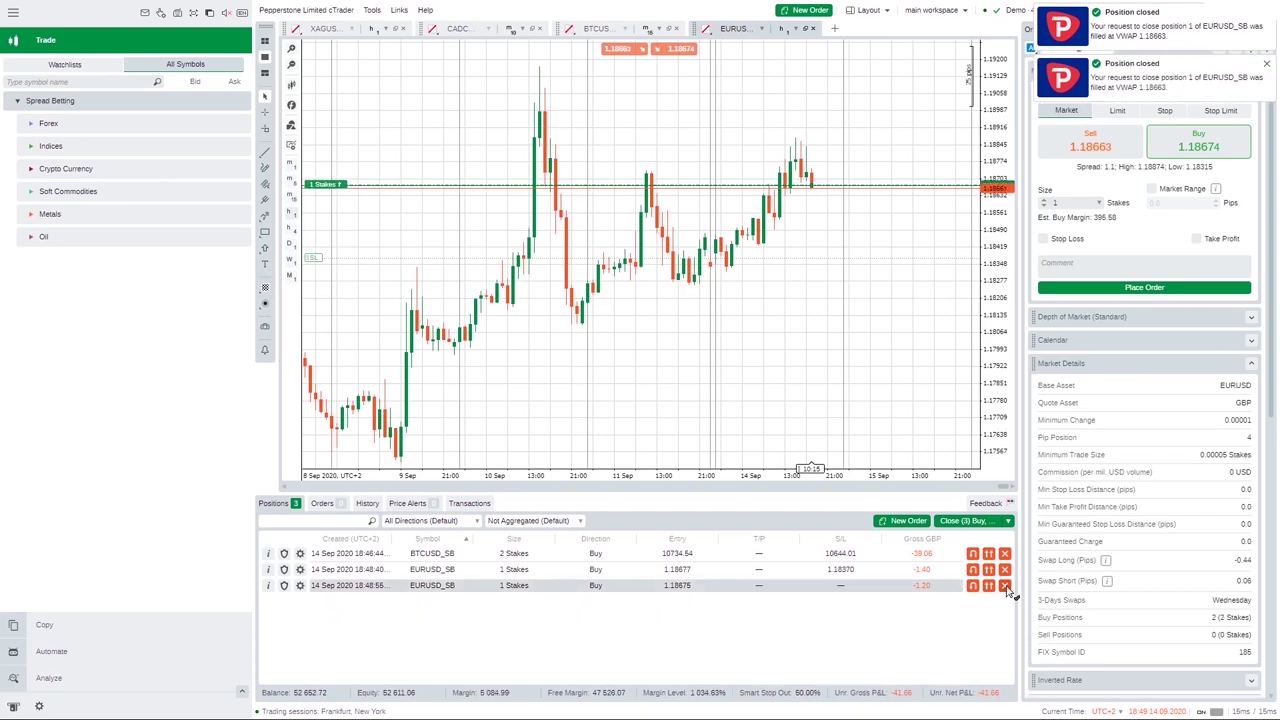
{"action": "left_click", "coordinate": [1005, 585]}
{"action": "left_click", "coordinate": [1005, 569]}
{"action": "left_click", "coordinate": [1005, 553]}
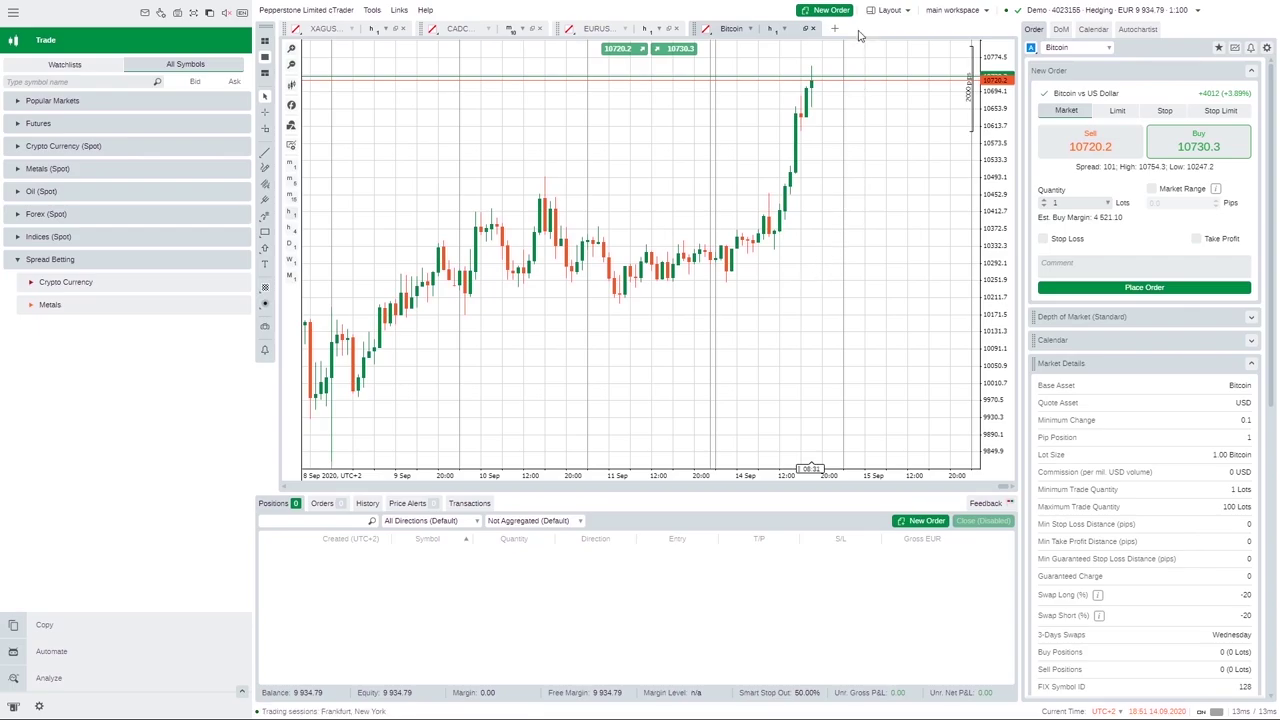
- Examine the pip value and margin details for 1 lot in a new Bitcoin market order, and close the form without ordering
{"action": "left_click", "coordinate": [831, 10]}
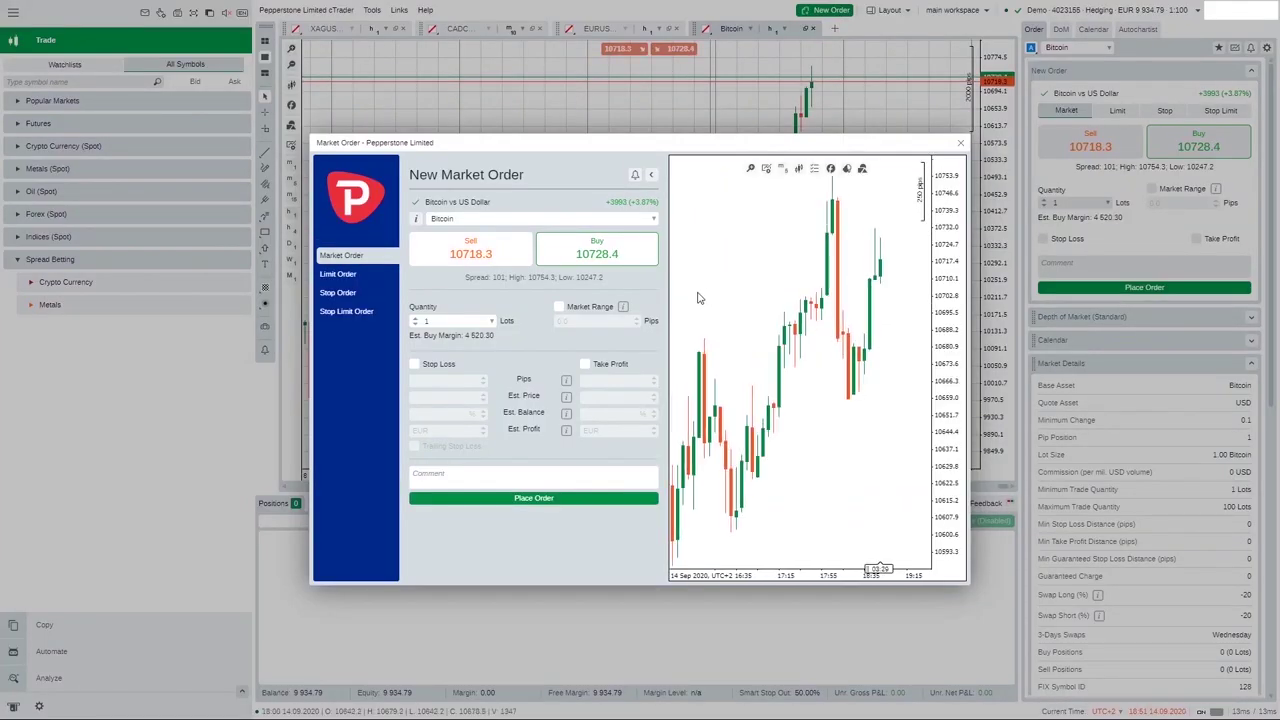
{"action": "left_click", "coordinate": [492, 323]}
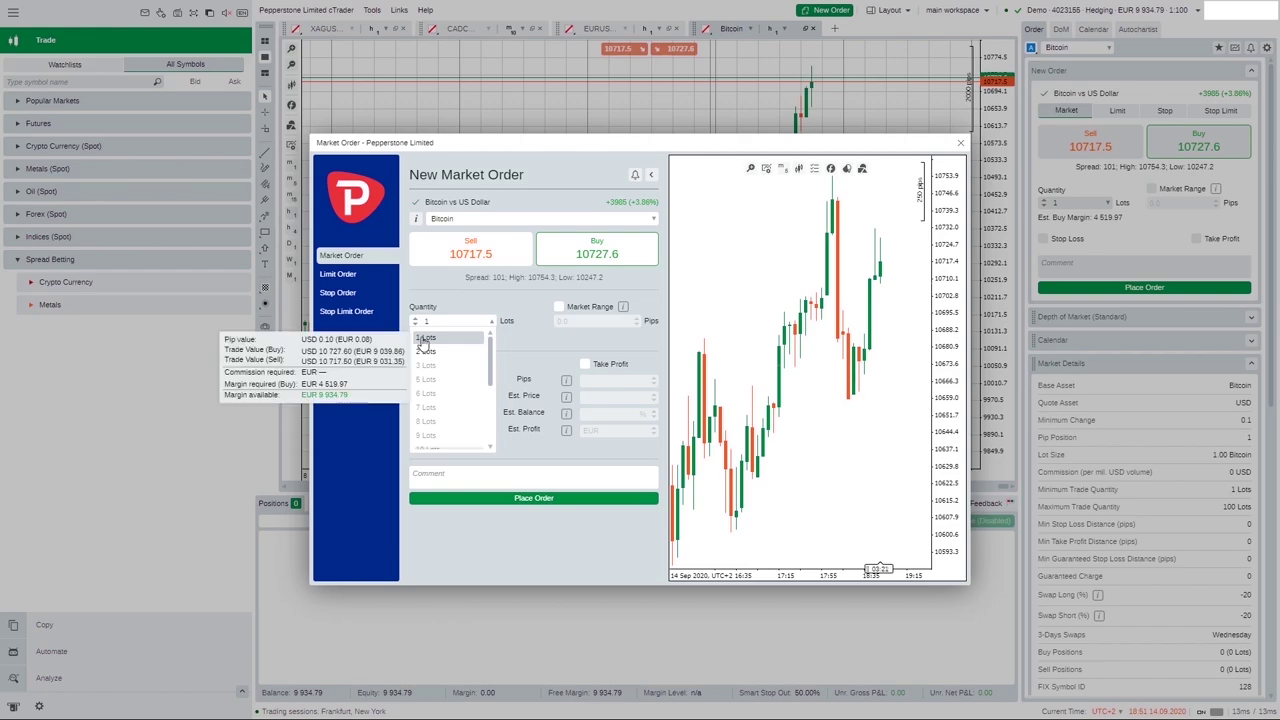
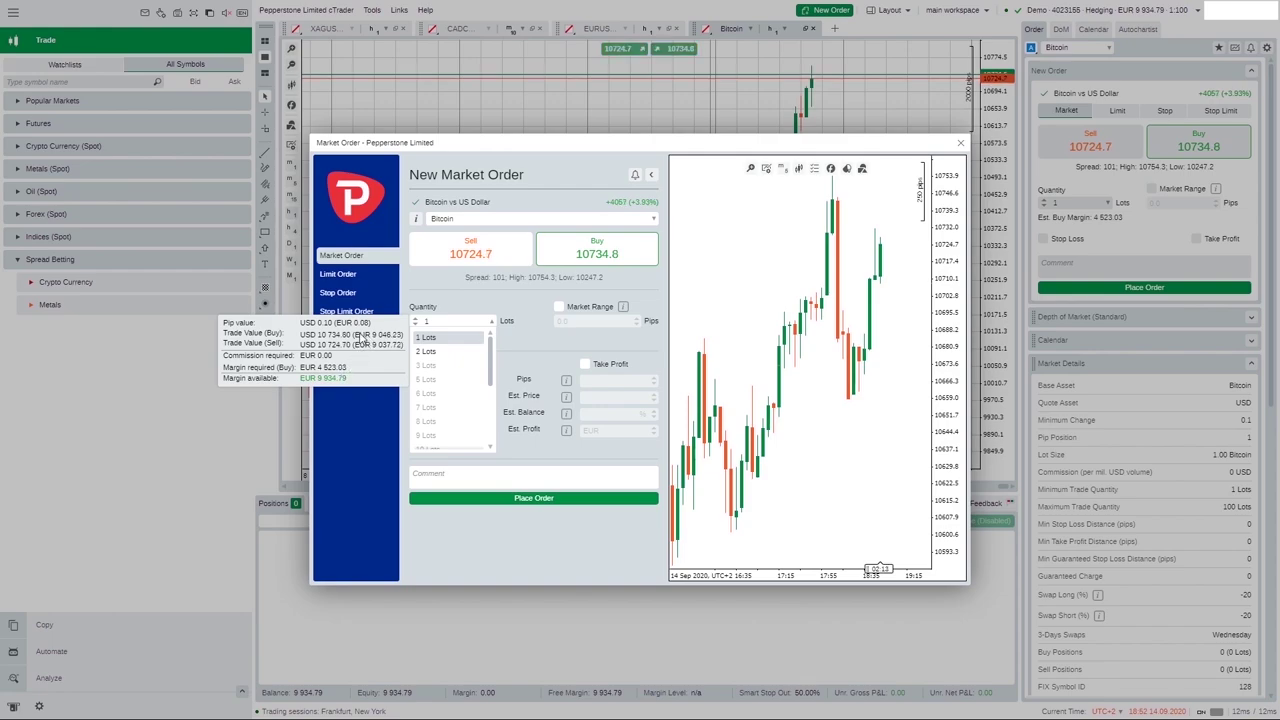
{"action": "left_click", "coordinate": [686, 264]}
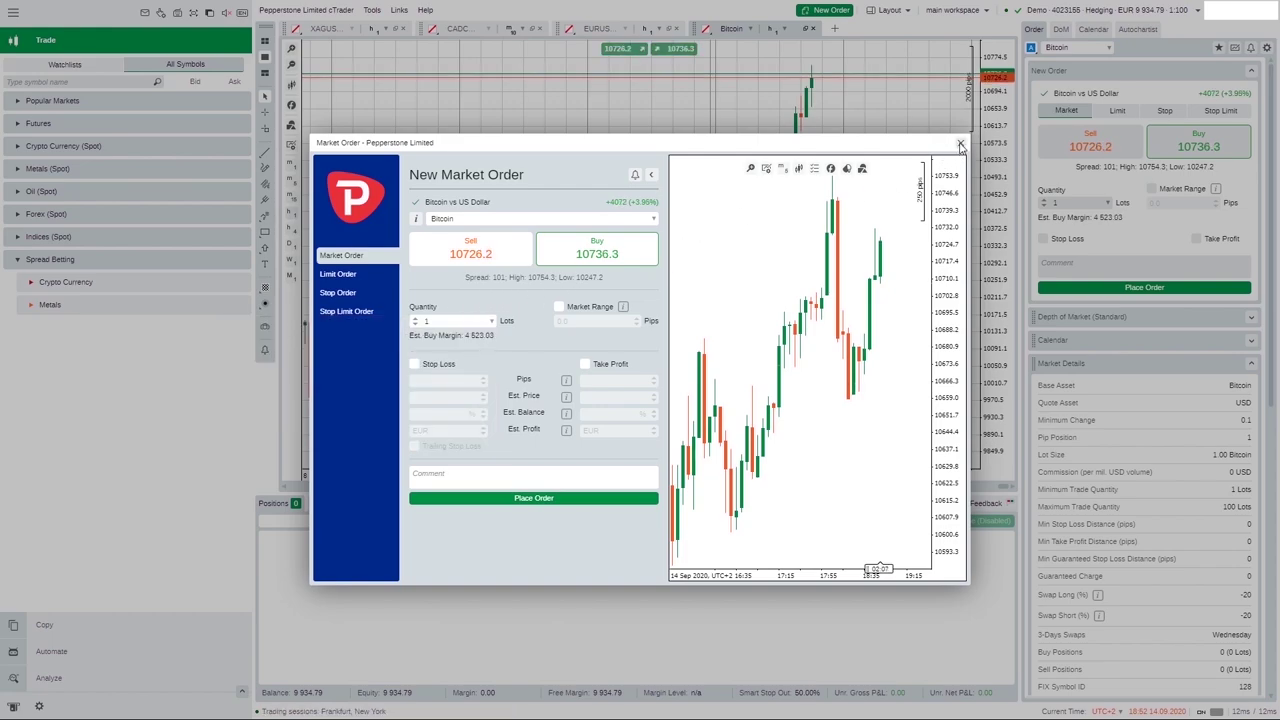
{"action": "left_click", "coordinate": [960, 145]}
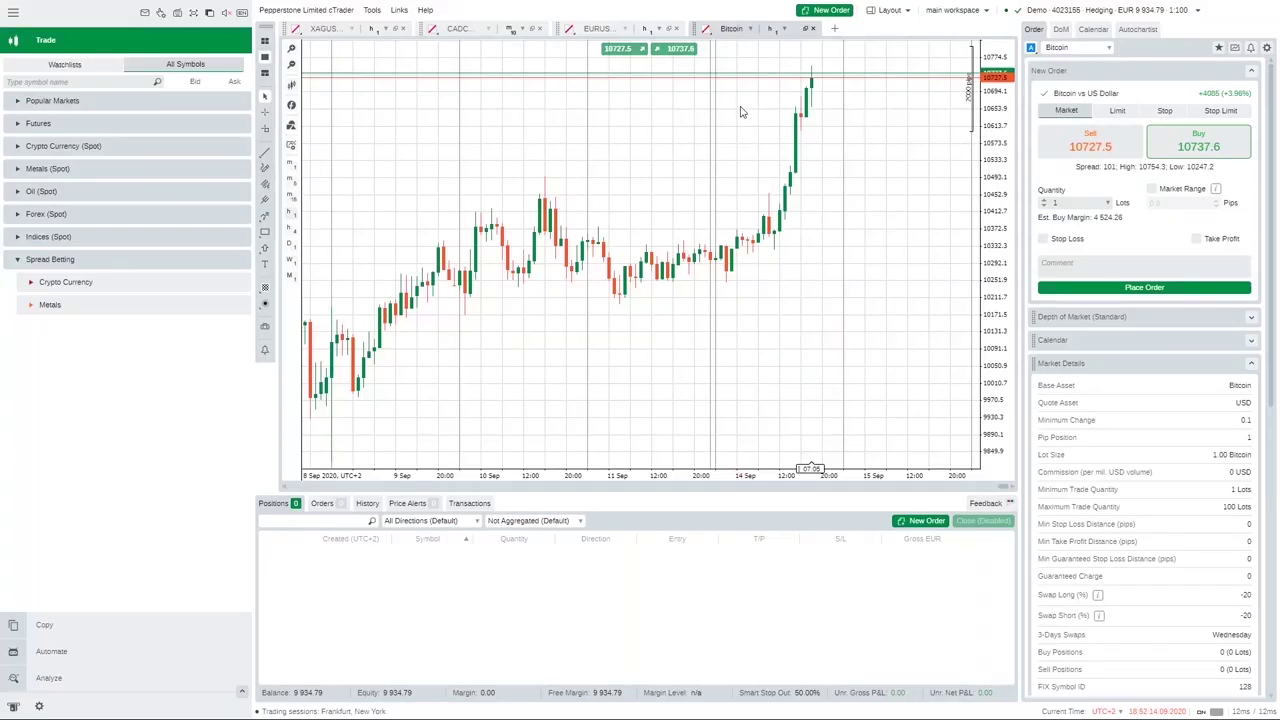
- Start a new market order from the EURUSD chart and compare the pip value and margin details of the available lot sizes
{"action": "left_click", "coordinate": [603, 31]}
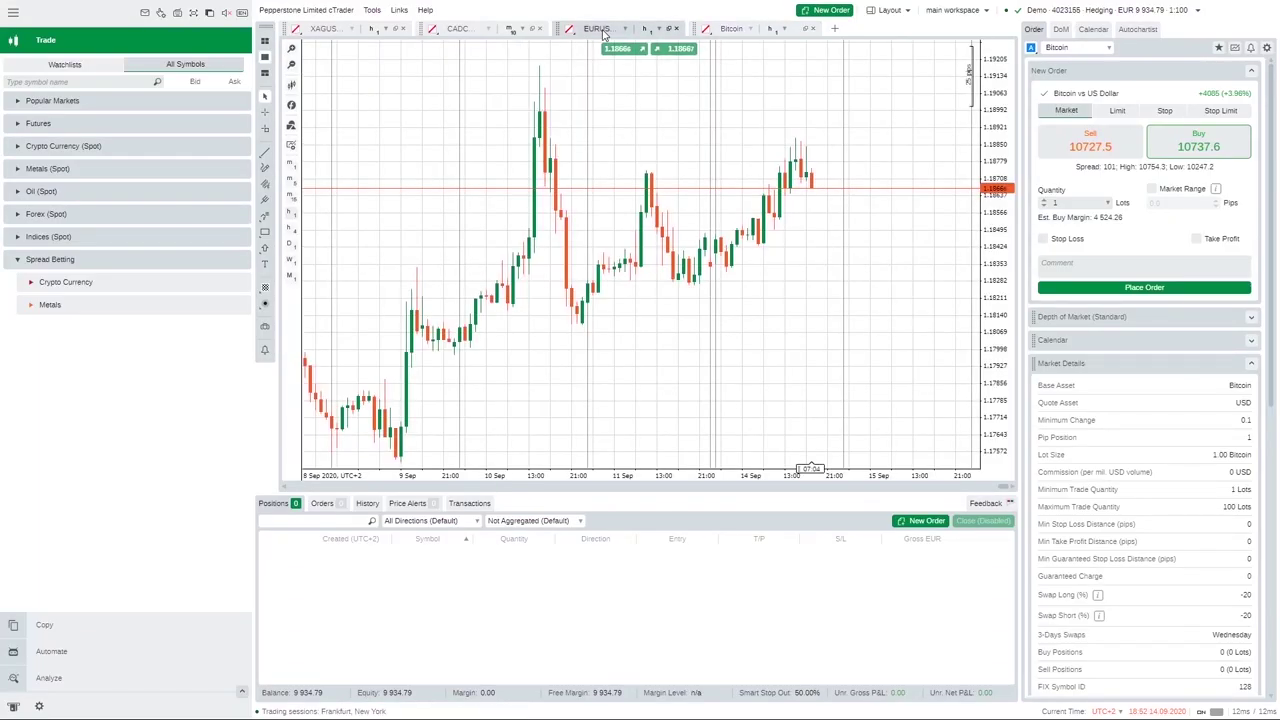
{"action": "right_click", "coordinate": [608, 140]}
{"action": "left_click", "coordinate": [835, 10]}
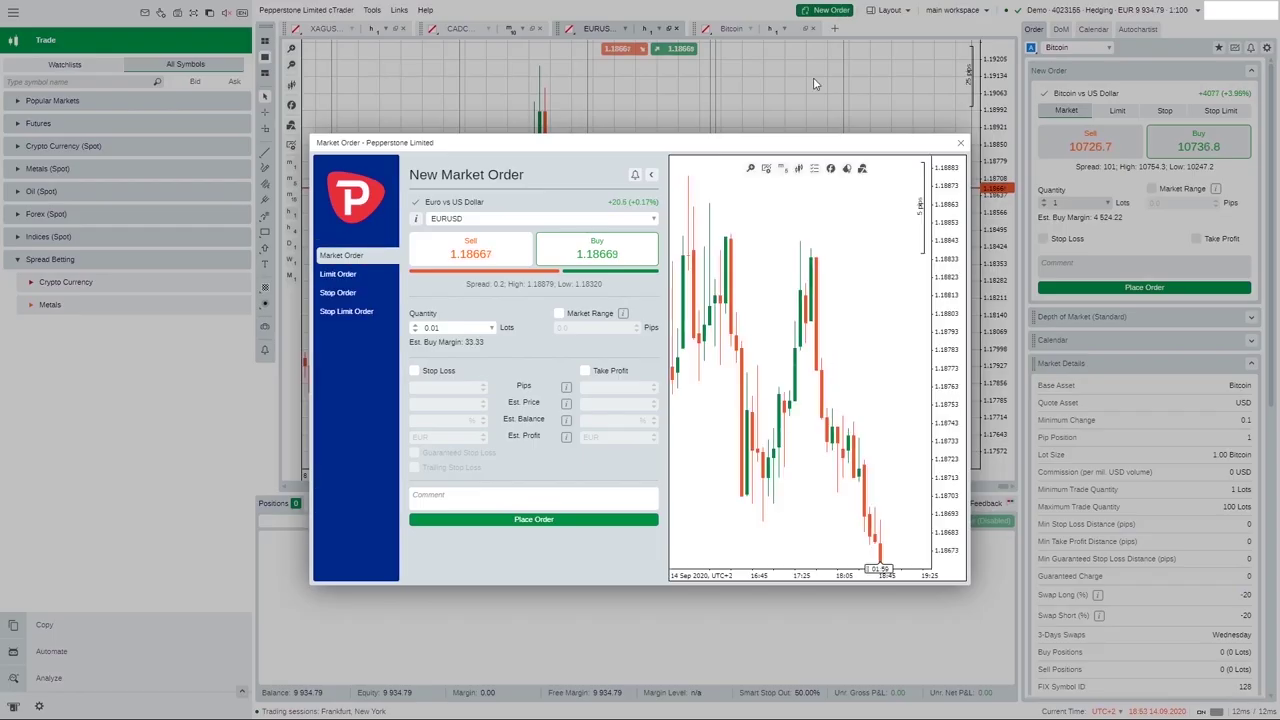
{"action": "left_click", "coordinate": [492, 328]}
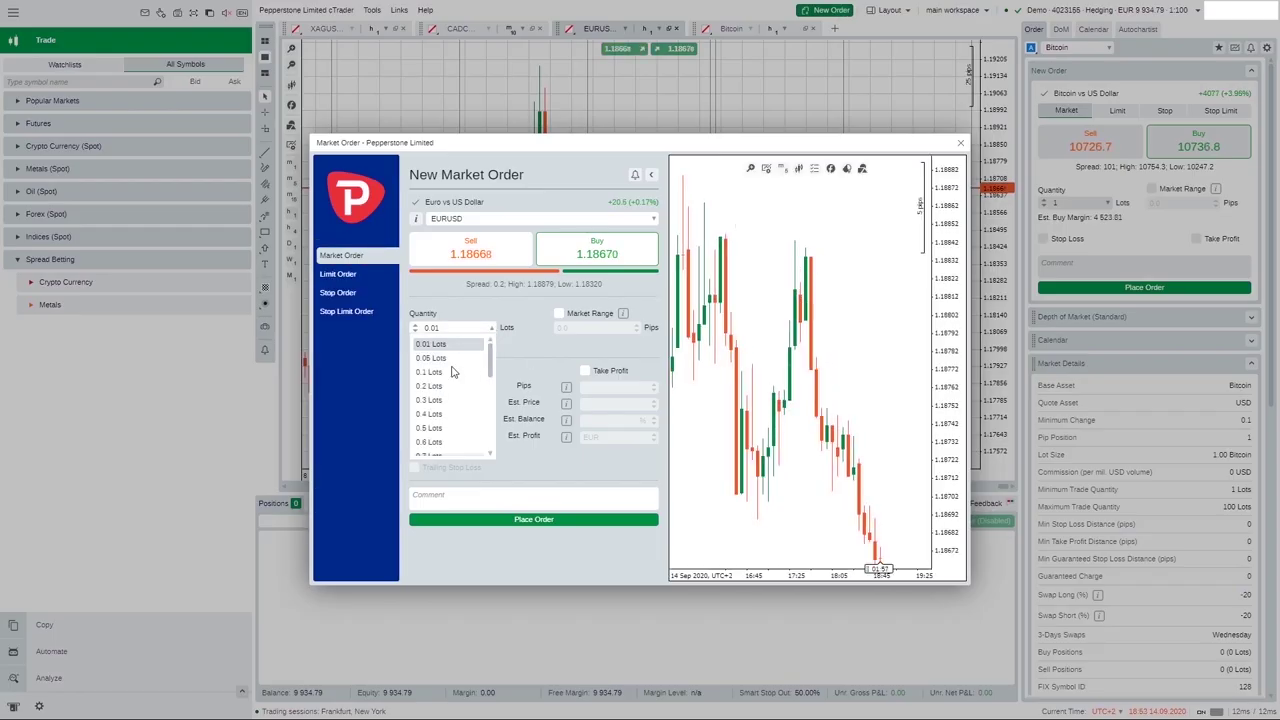
{"action": "scroll", "coordinate": [435, 385], "scroll_direction": "down", "scroll_amount": 3}
{"action": "mouse_move", "coordinate": [433, 368]}
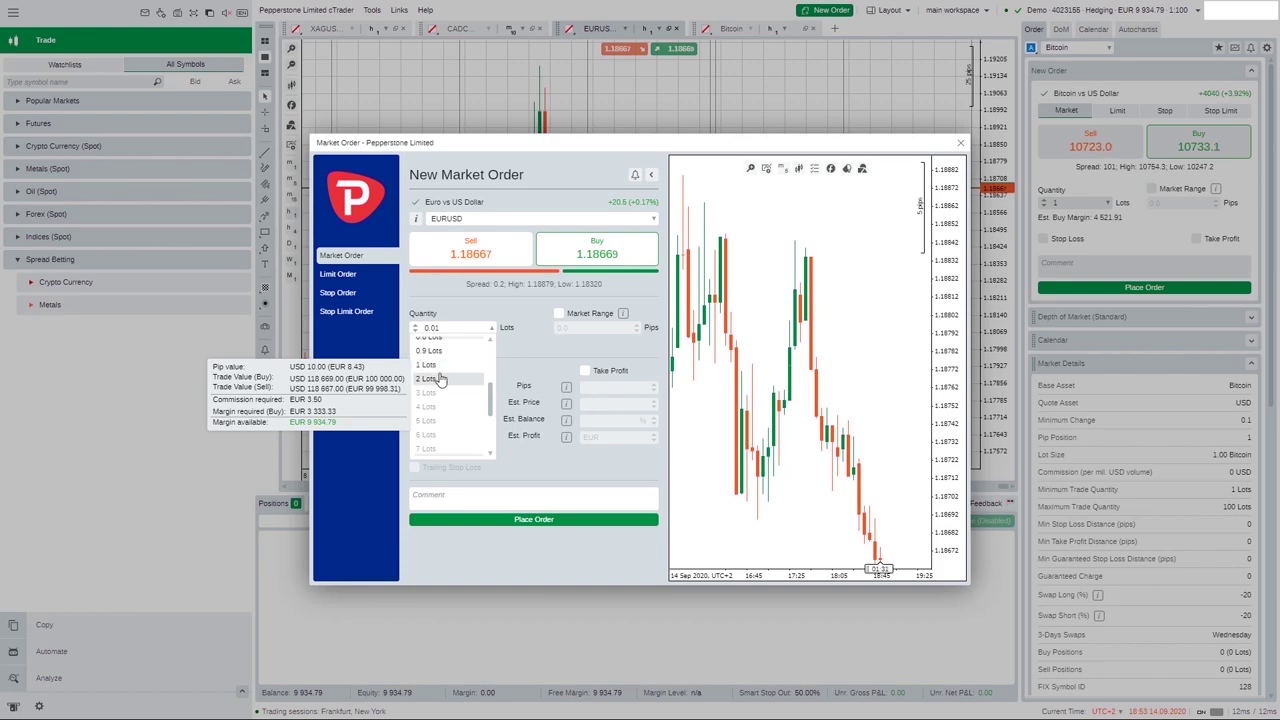
{"action": "scroll", "coordinate": [440, 378], "scroll_direction": "up", "scroll_amount": 3}
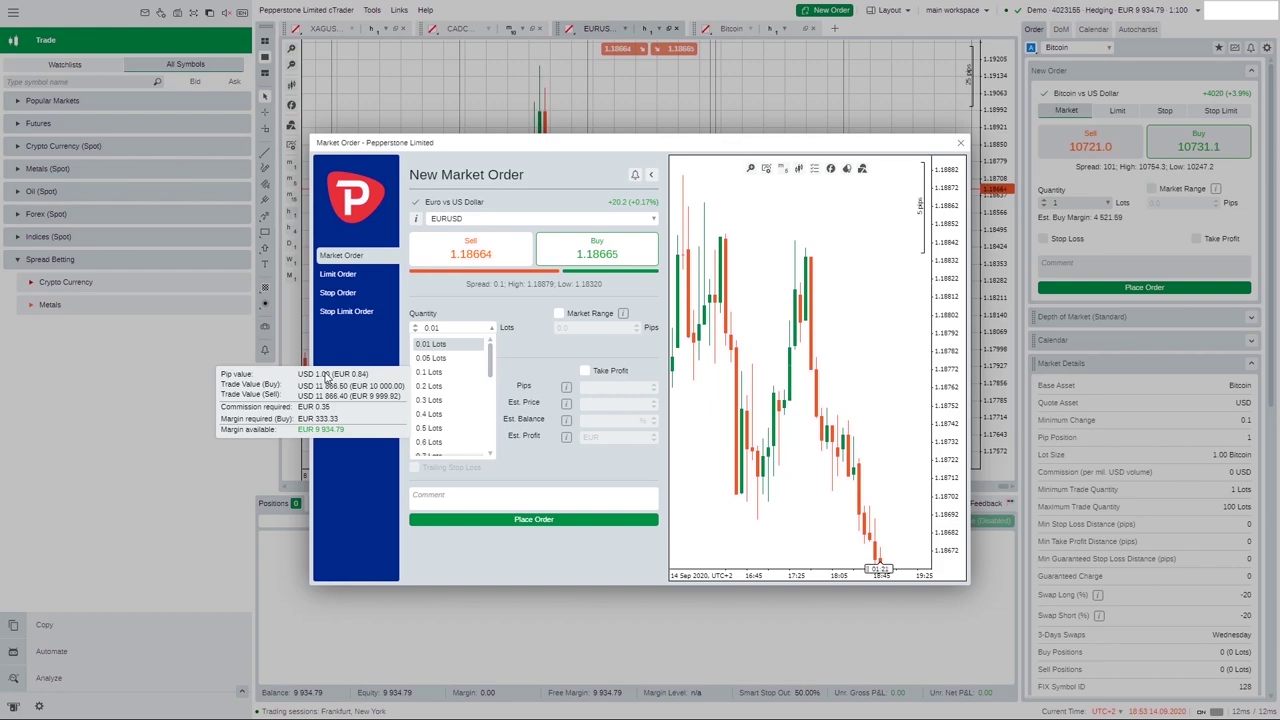
- Set the EURUSD market order to 0.01 lots, place it as a buy and dismiss the confirmation
{"action": "left_click", "coordinate": [446, 345]}
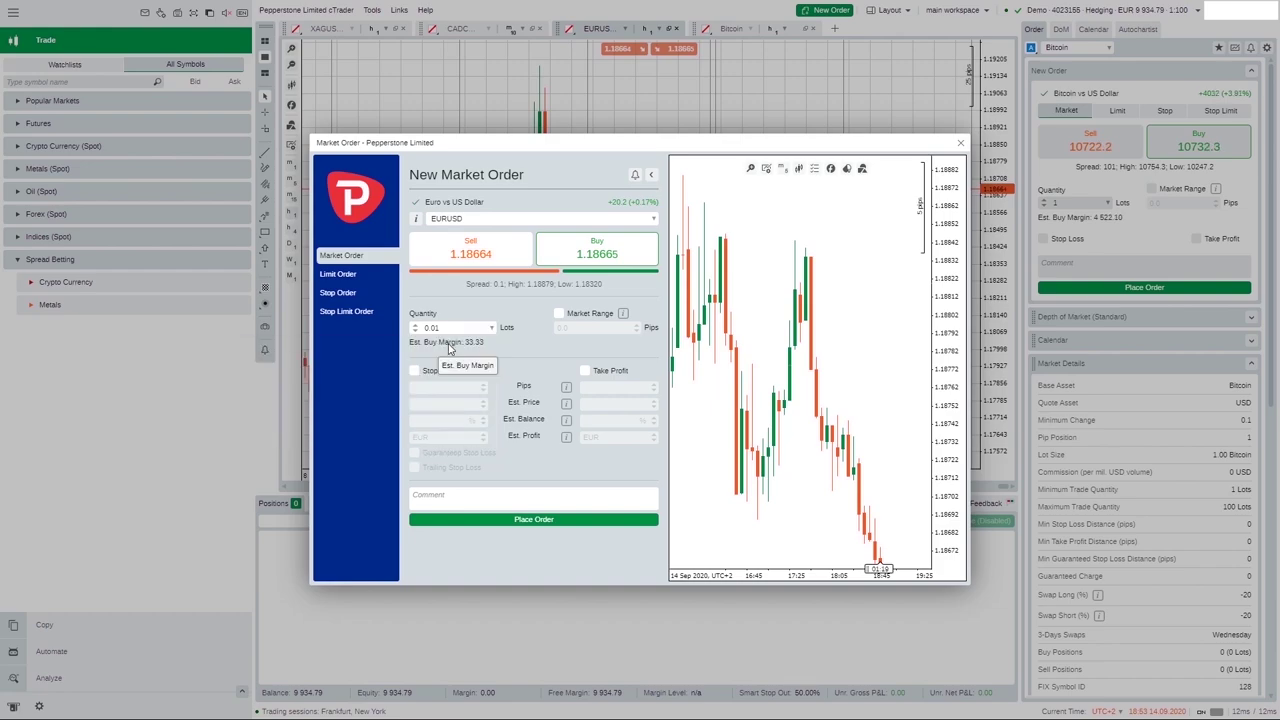
{"action": "left_click", "coordinate": [535, 520]}
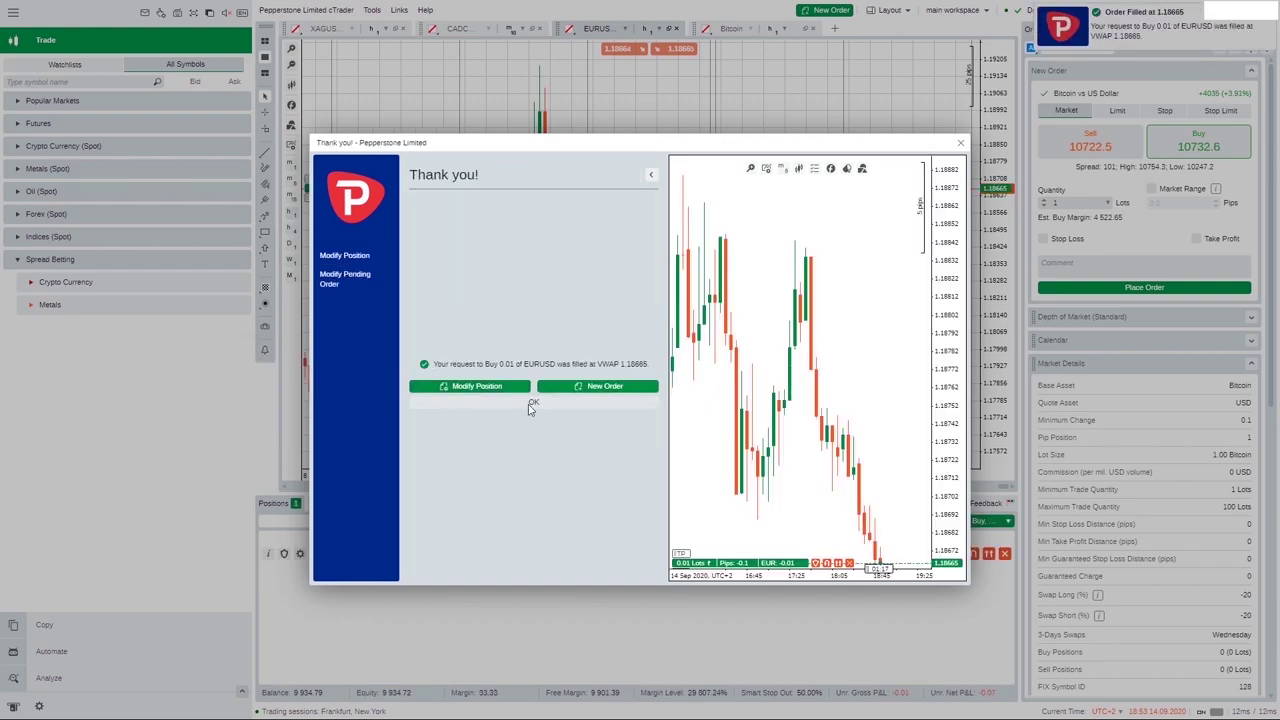
{"action": "left_click", "coordinate": [532, 403]}
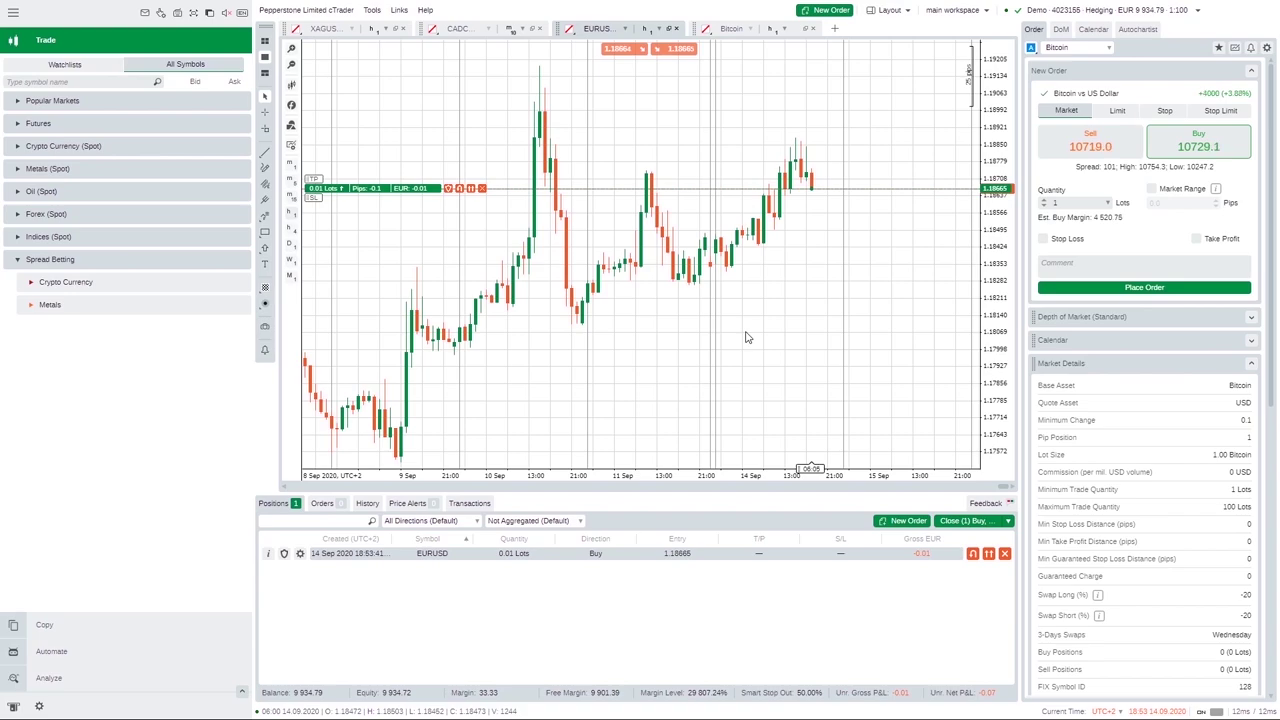
- Examine EURUSD's Standard, Price and VWAP depth of market, and today's economic calendar
{"action": "left_click", "coordinate": [856, 313]}
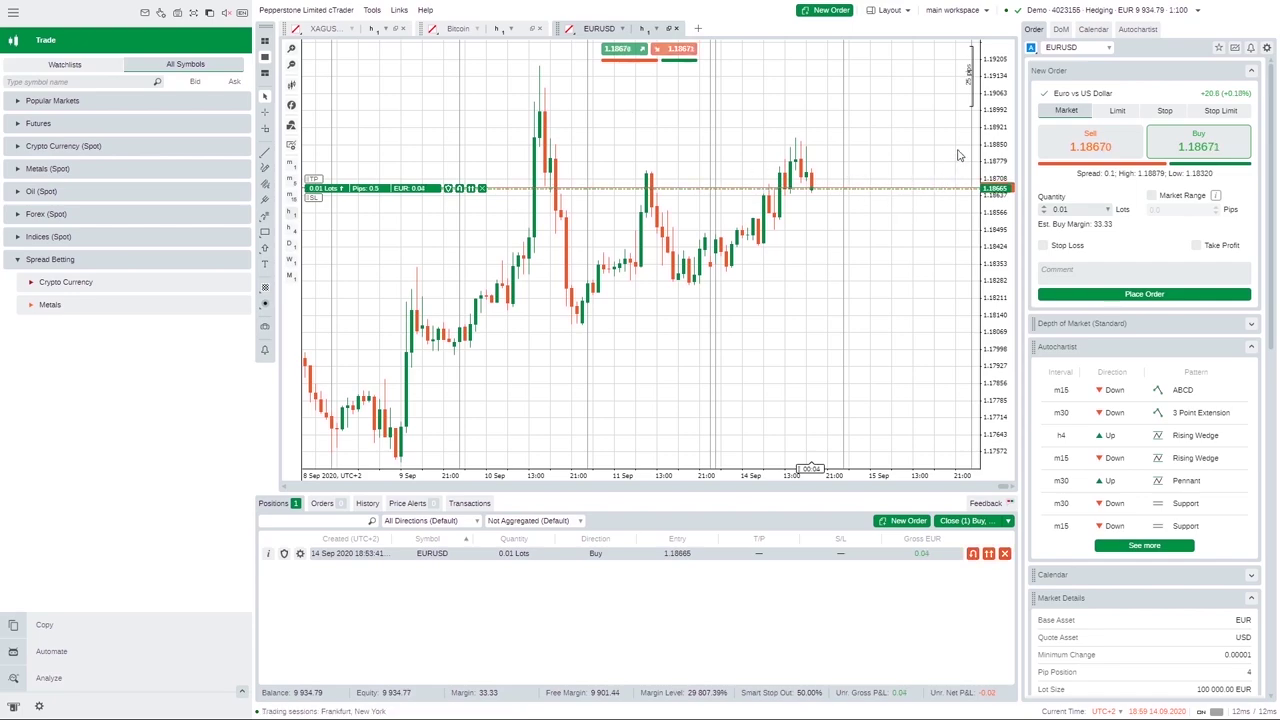
{"action": "left_click", "coordinate": [1061, 29]}
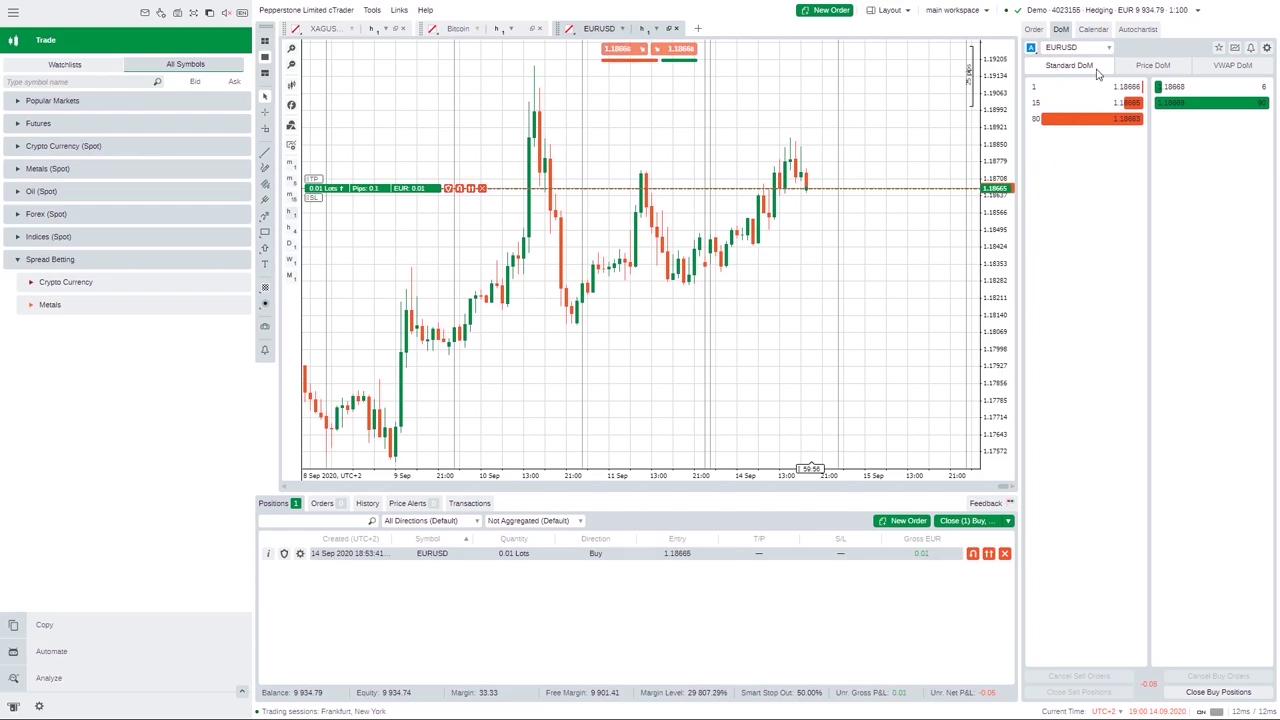
{"action": "left_click", "coordinate": [1154, 66]}
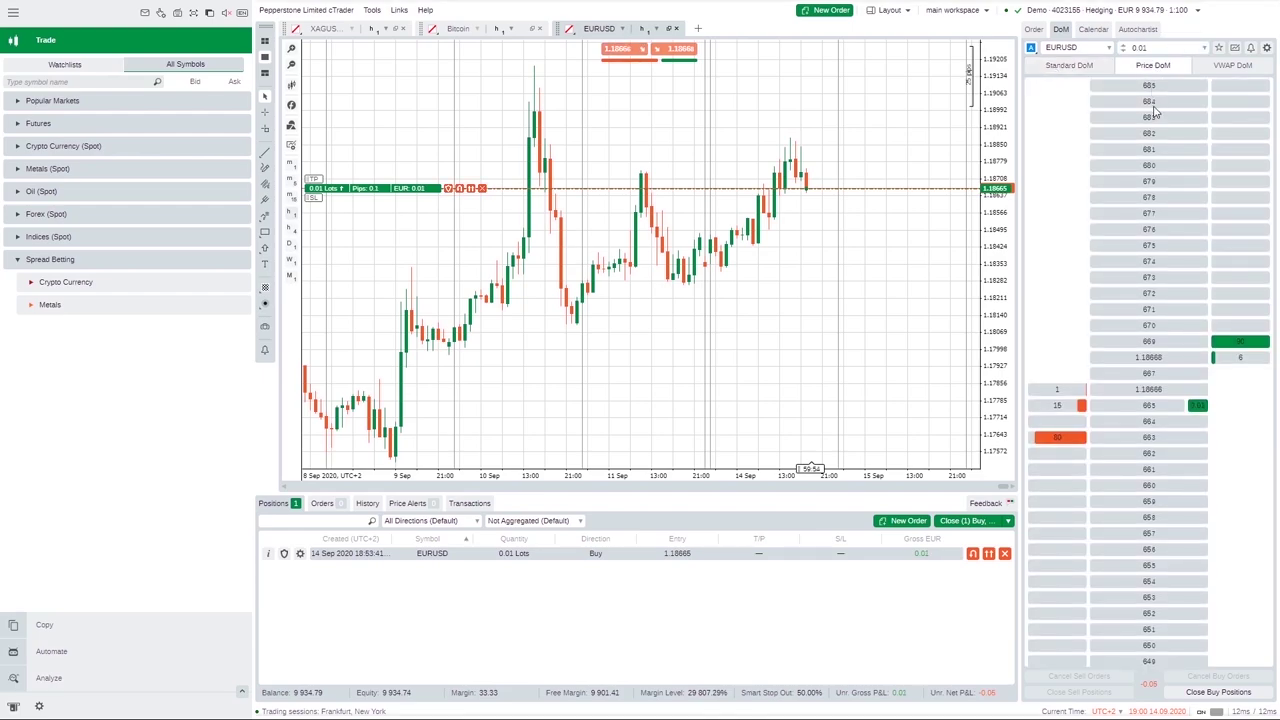
{"action": "left_click", "coordinate": [1222, 68]}
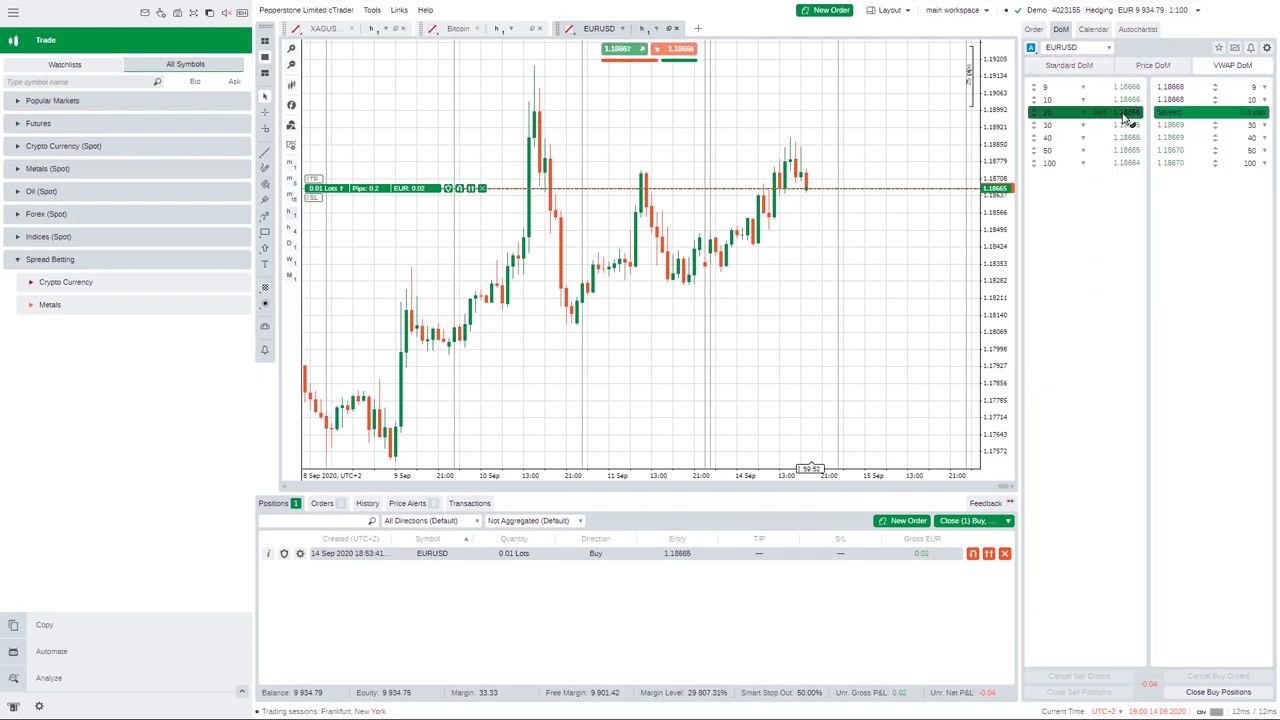
{"action": "left_click", "coordinate": [1093, 29]}
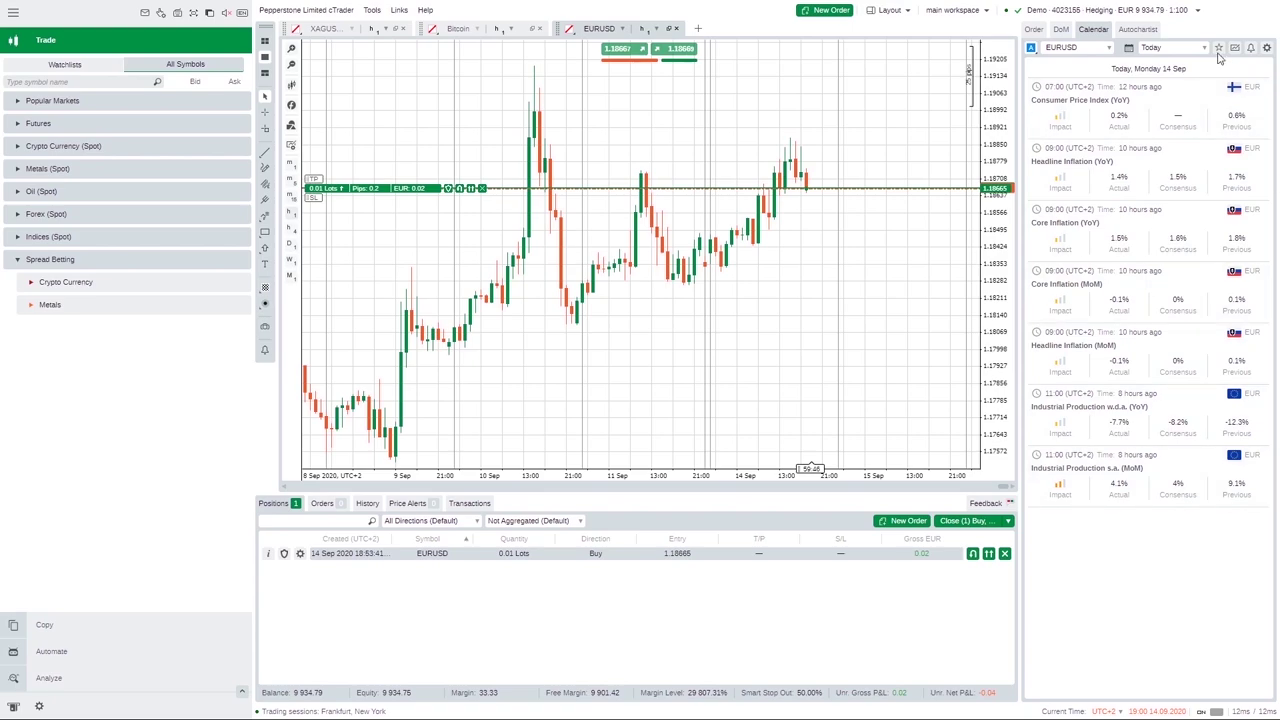
- Review the Autochartist patterns for EURUSD, inspect the 4-hour Rising Wedge details and close them
{"action": "left_click", "coordinate": [1149, 31]}
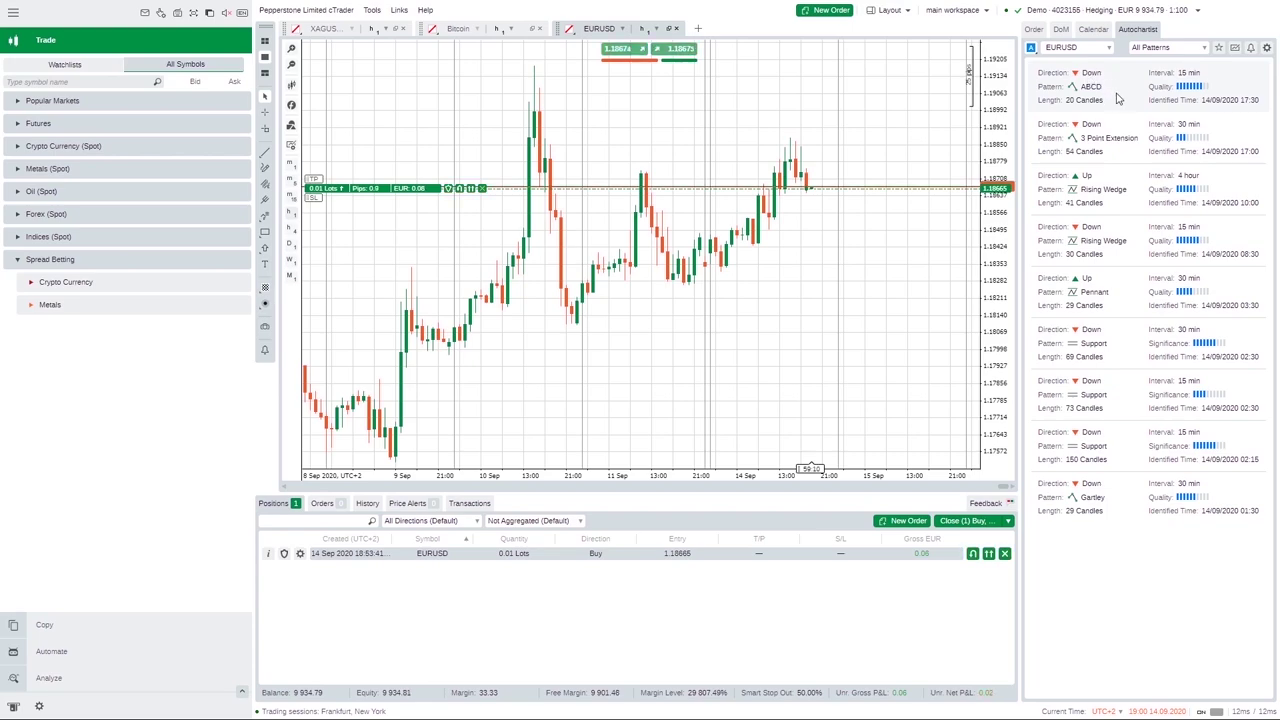
{"action": "left_click", "coordinate": [1106, 190]}
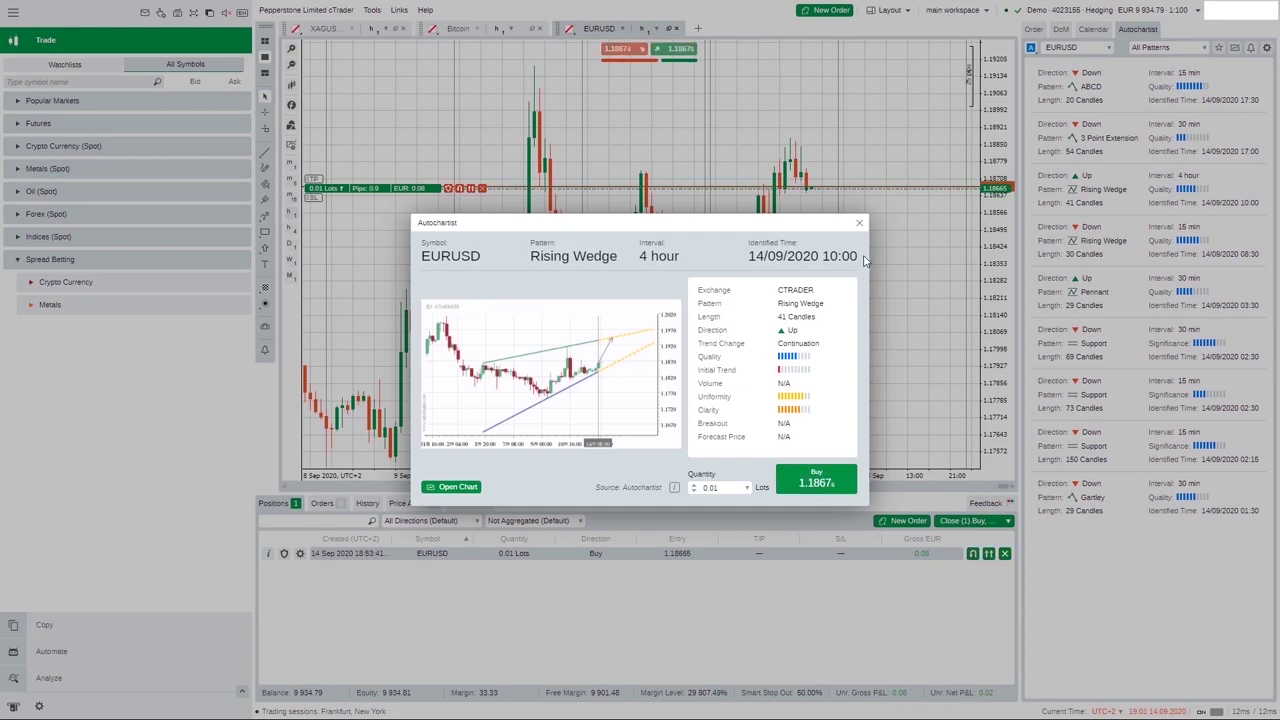
{"action": "left_click", "coordinate": [858, 223]}
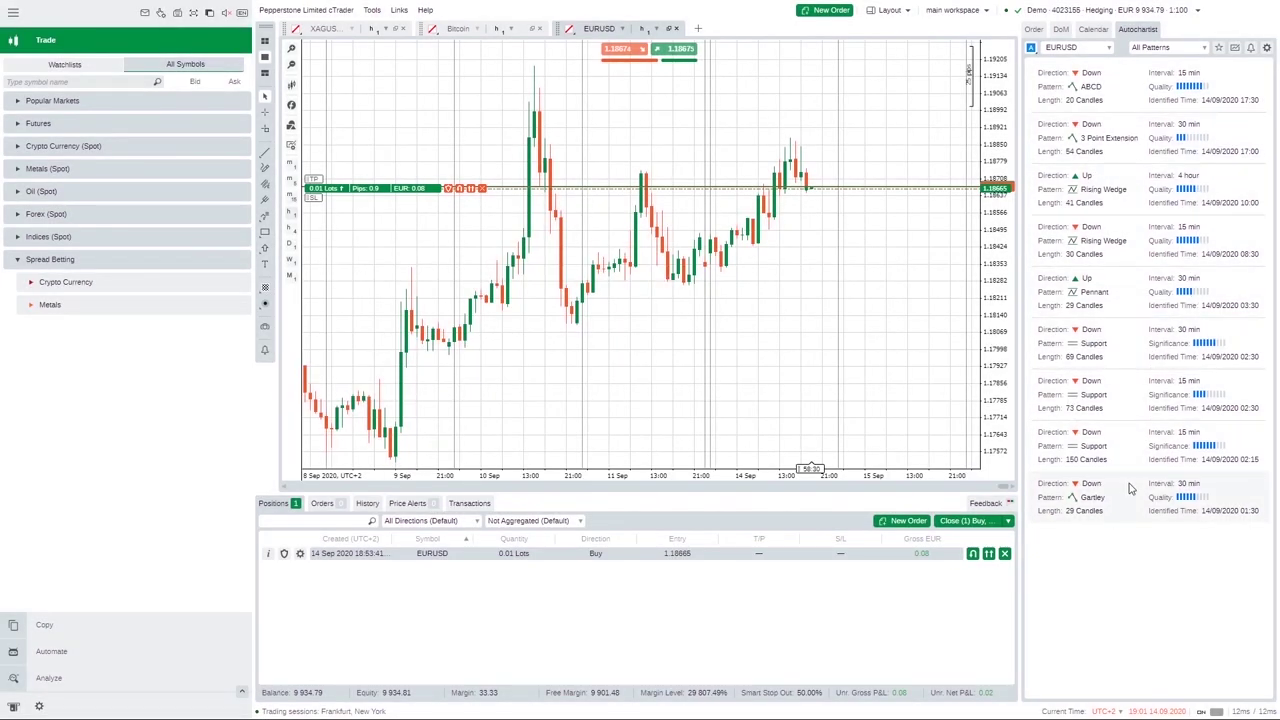